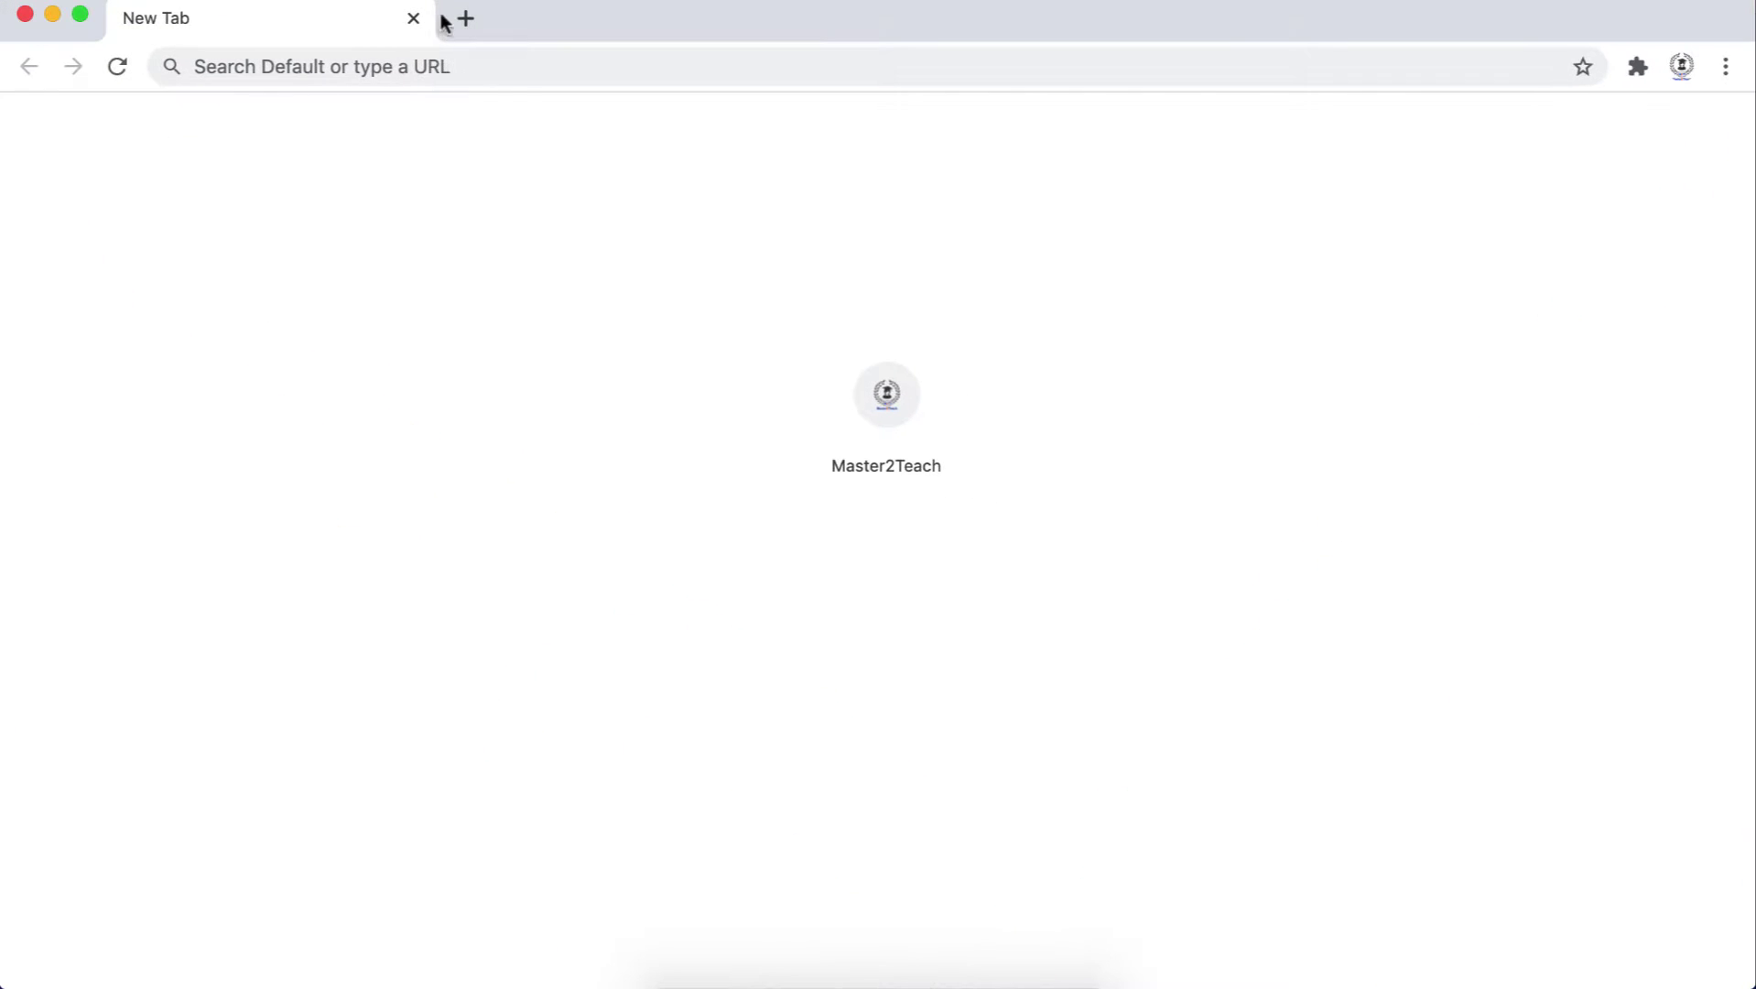
Load innoideabusiness.com in Chrome to show the Innoidea Business Group homepage
left_click(443, 66)
type("innoideabusiness.com")
key("Return")
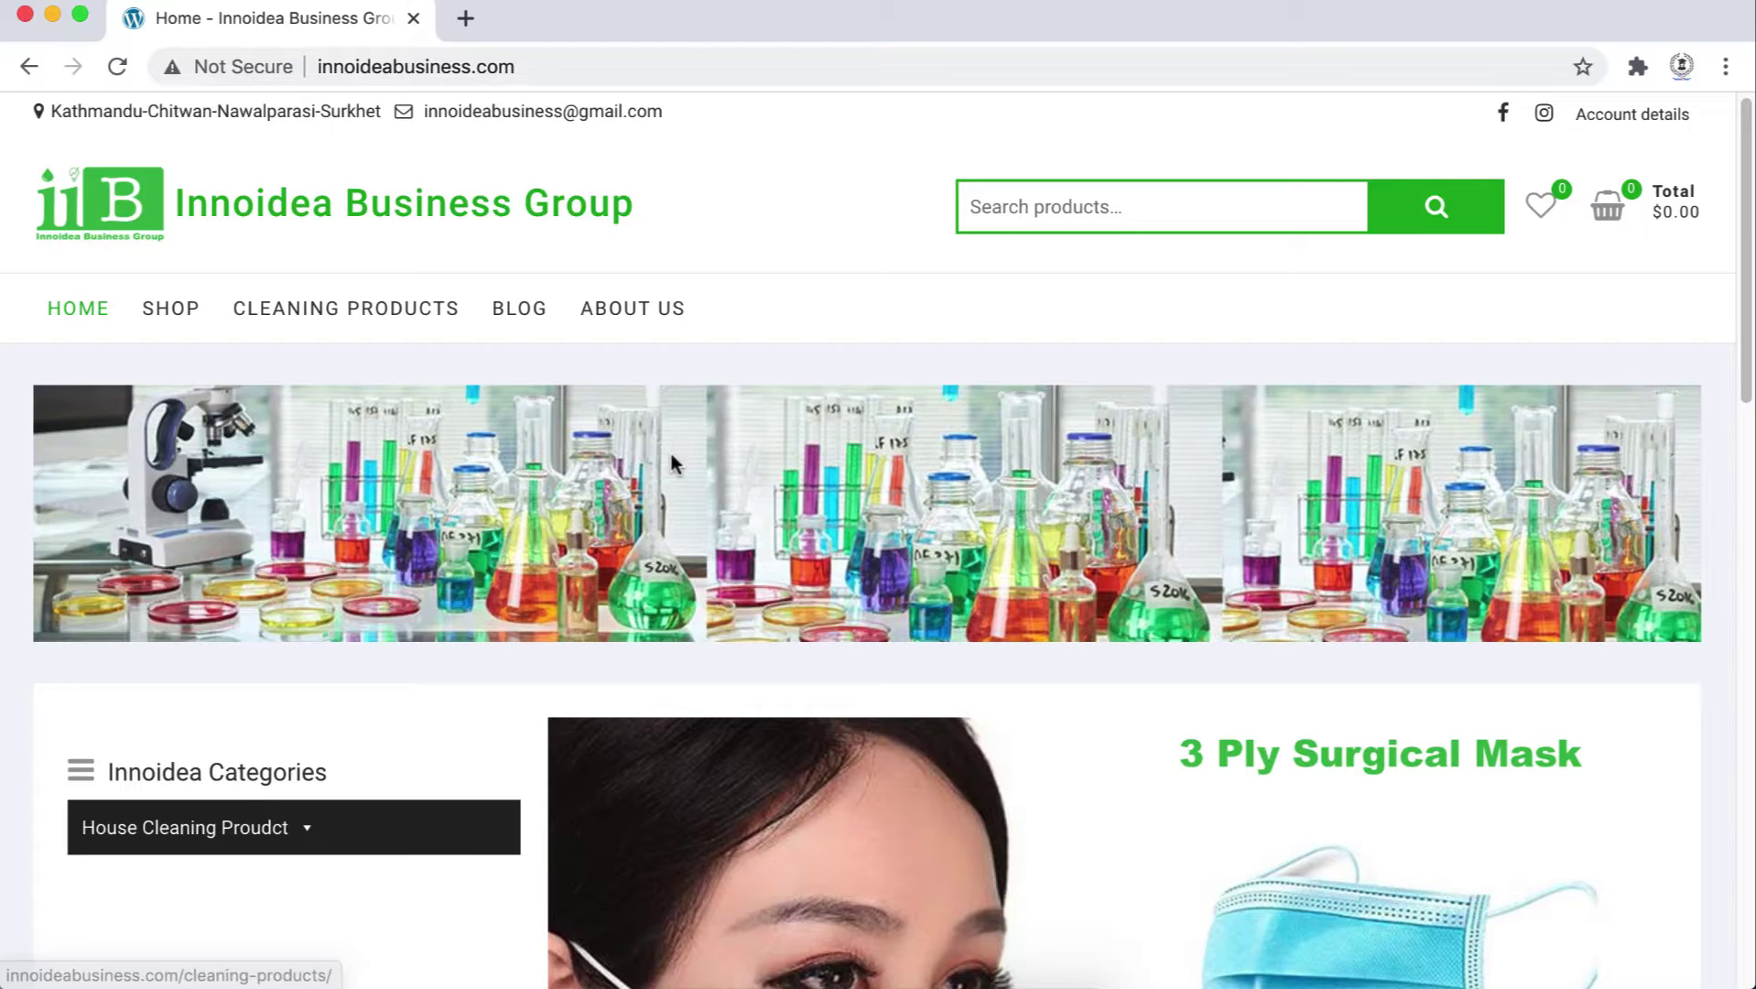
scroll(669, 451, "down", 15)
scroll(670, 450, "up", 15)
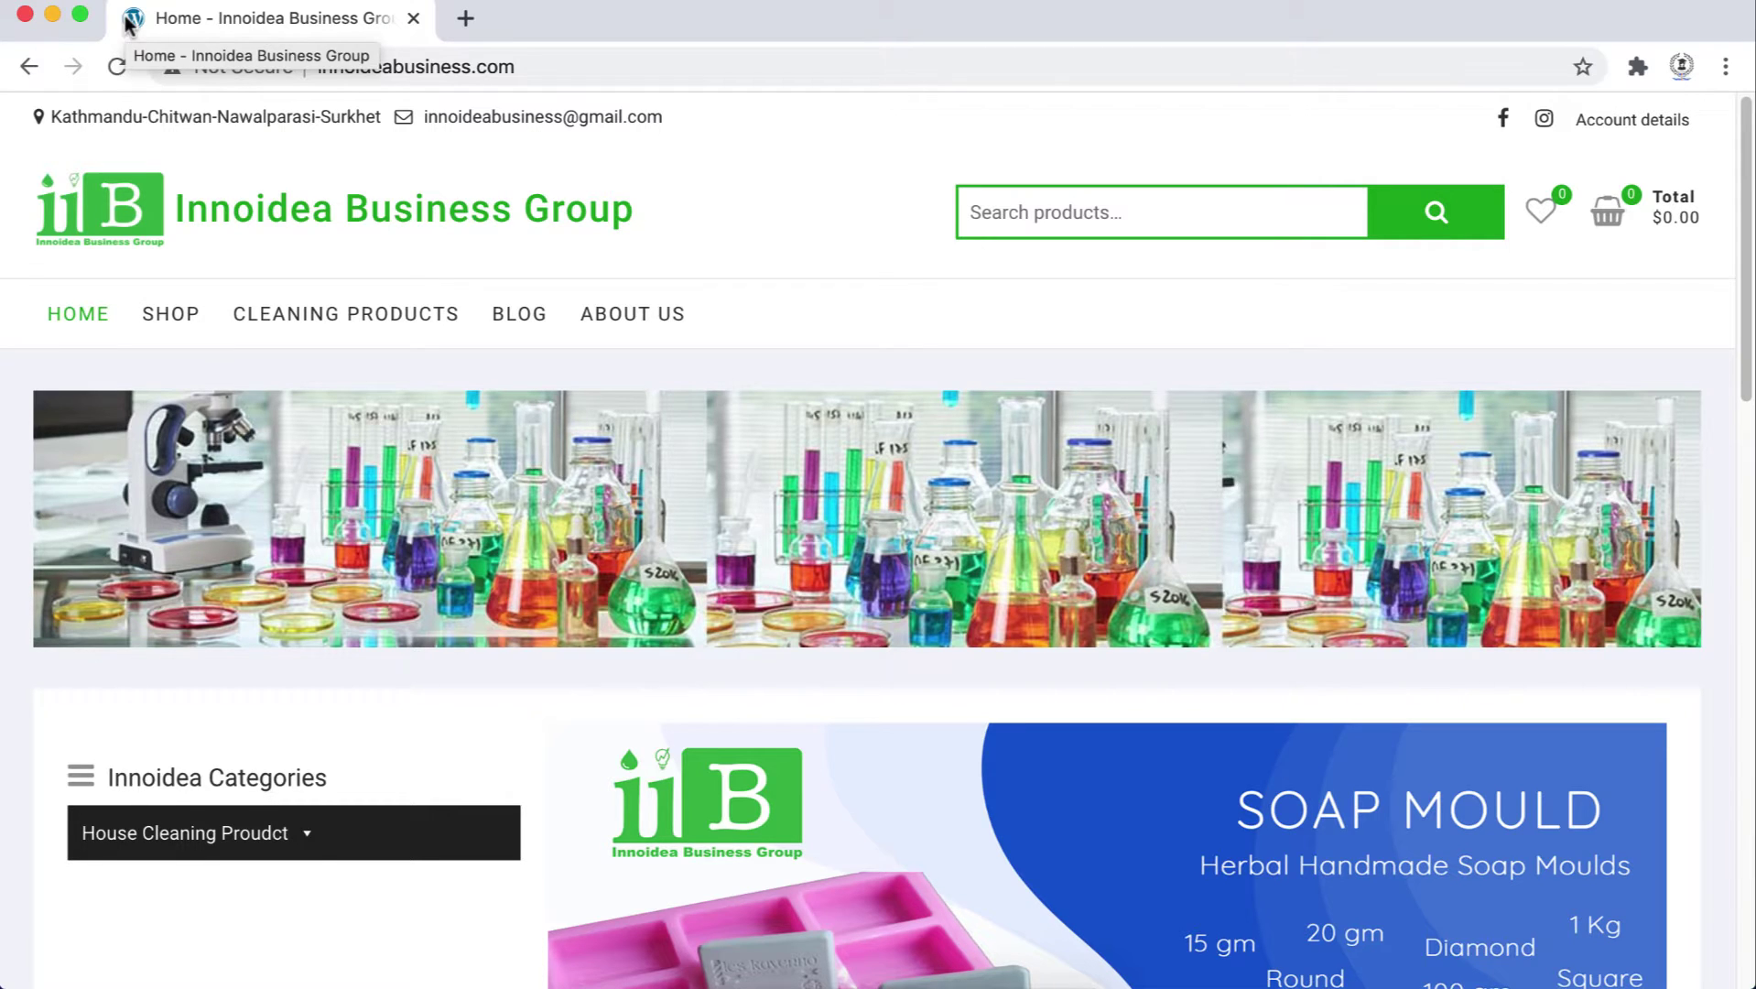
In a new tab, log in to innoideabusiness.com/wp-admin as admin and save the password
left_click(463, 17)
type("innoideabusiness.com")
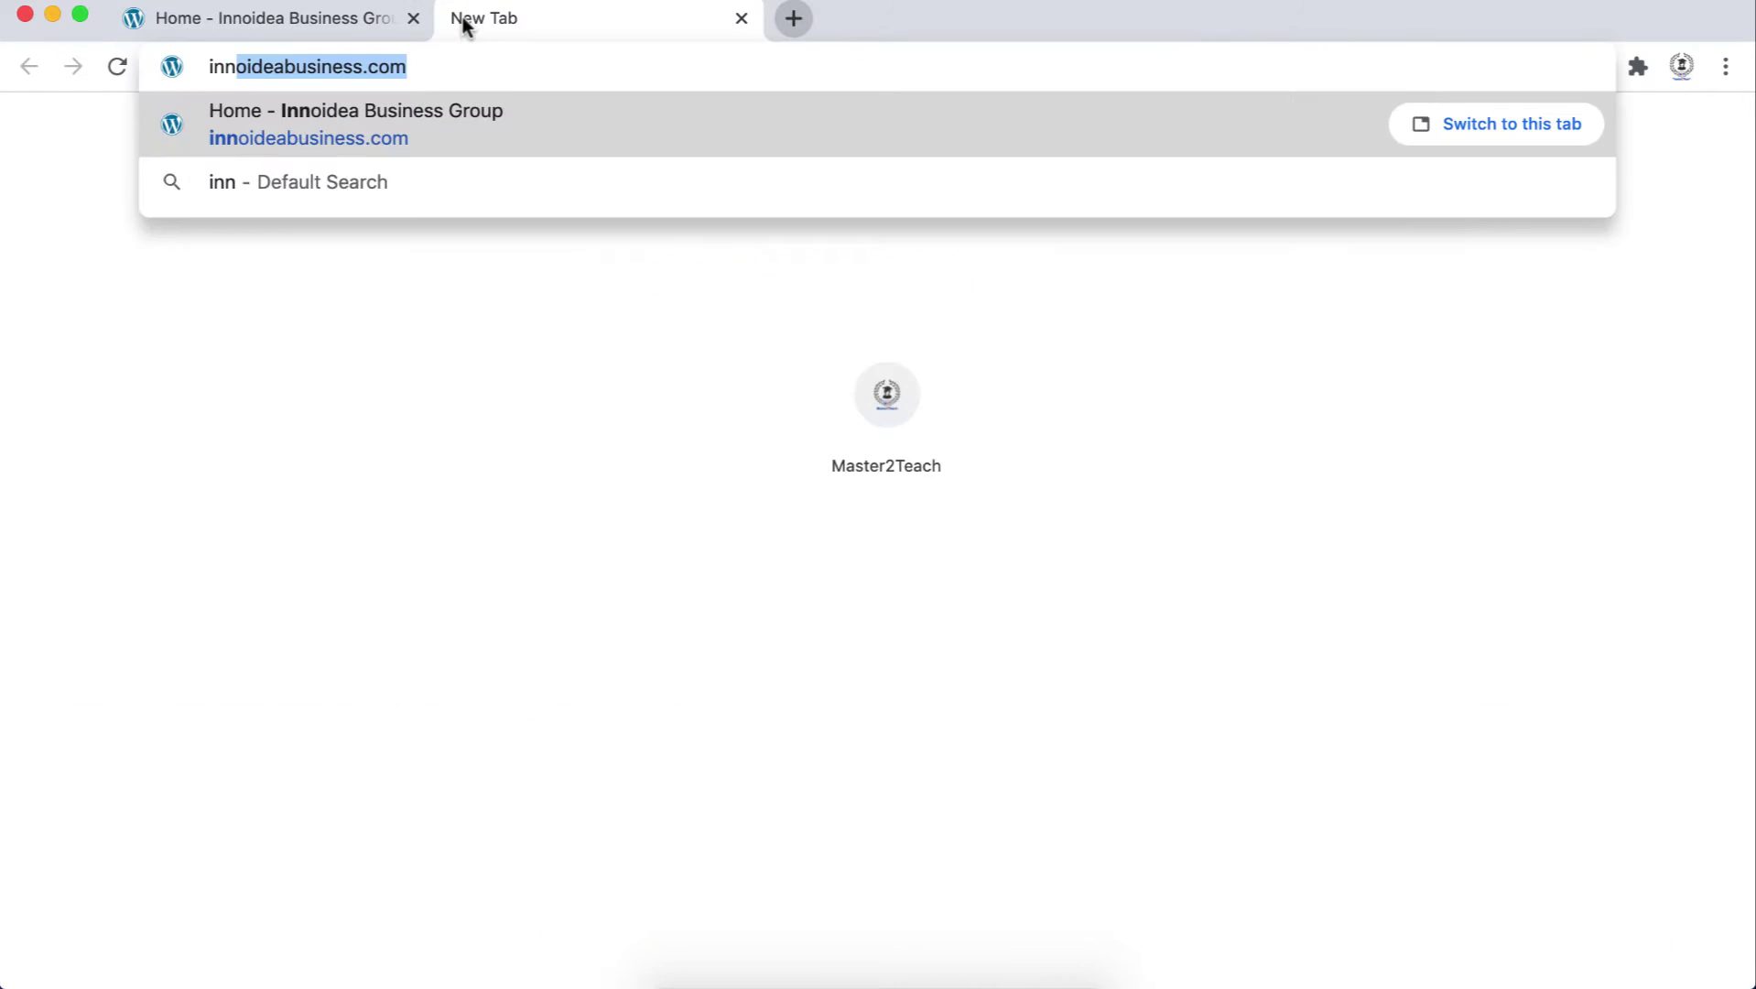
key("Right")
type("/wp-admin")
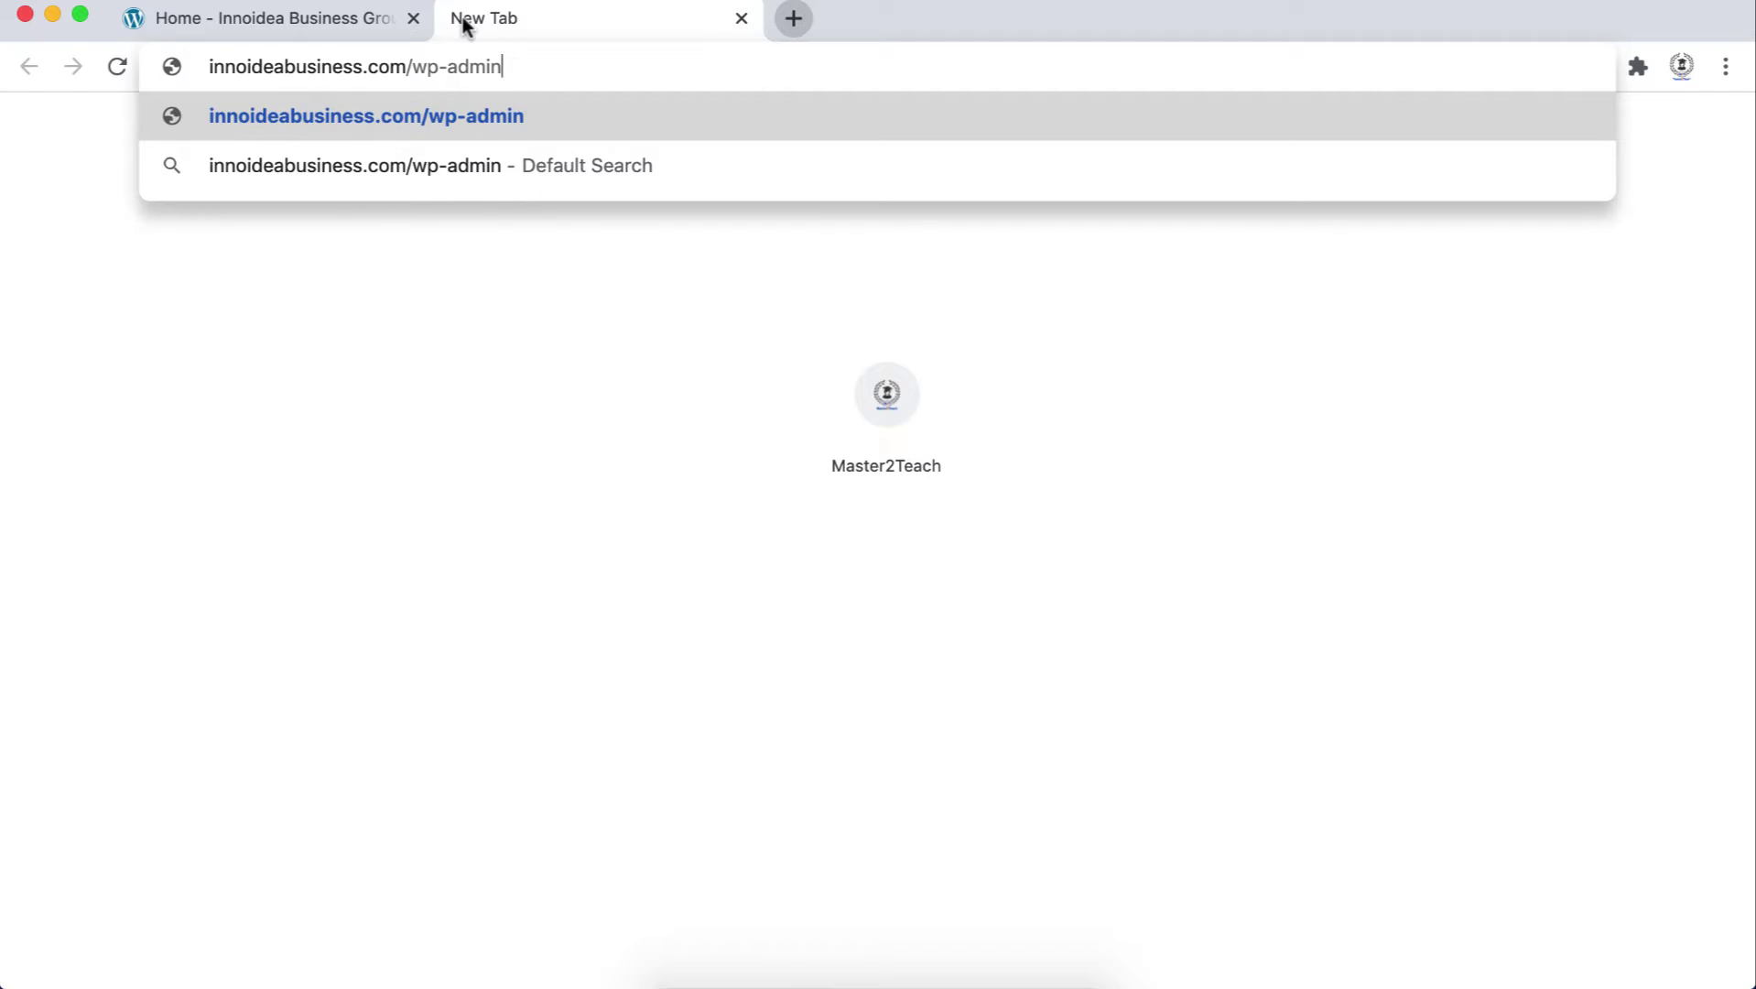
key("Return")
type("admin")
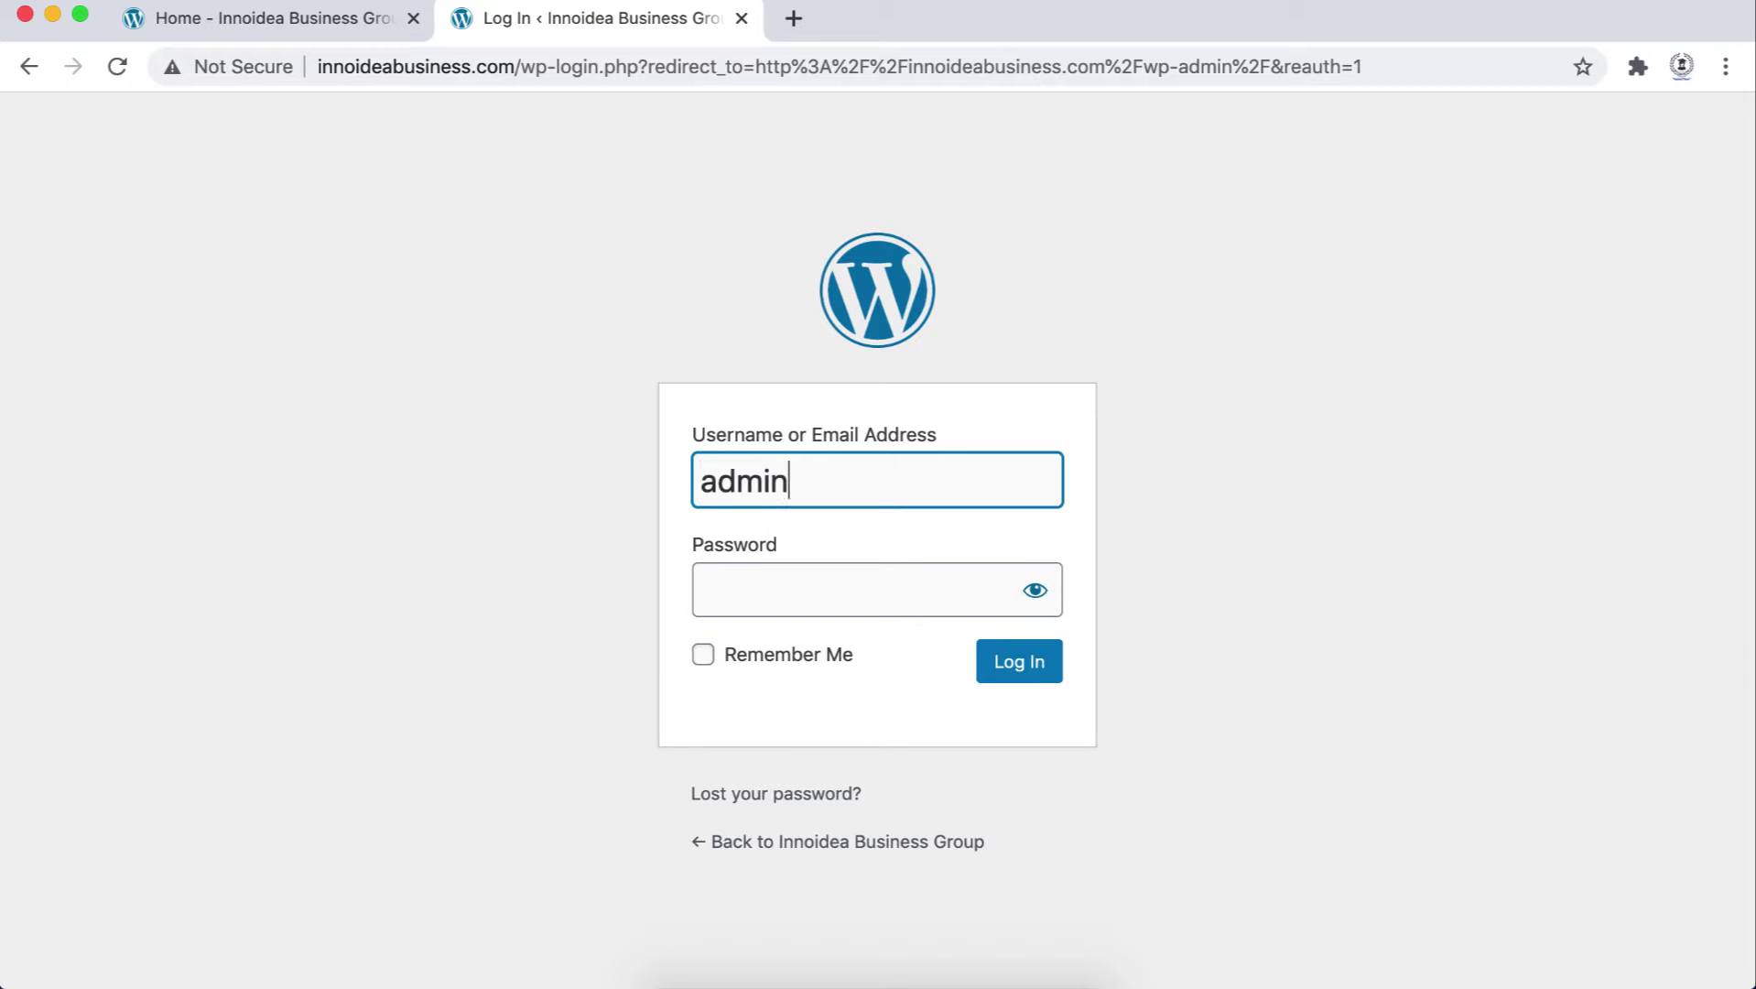
key("Tab")
type("••••••••••")
key("Return")
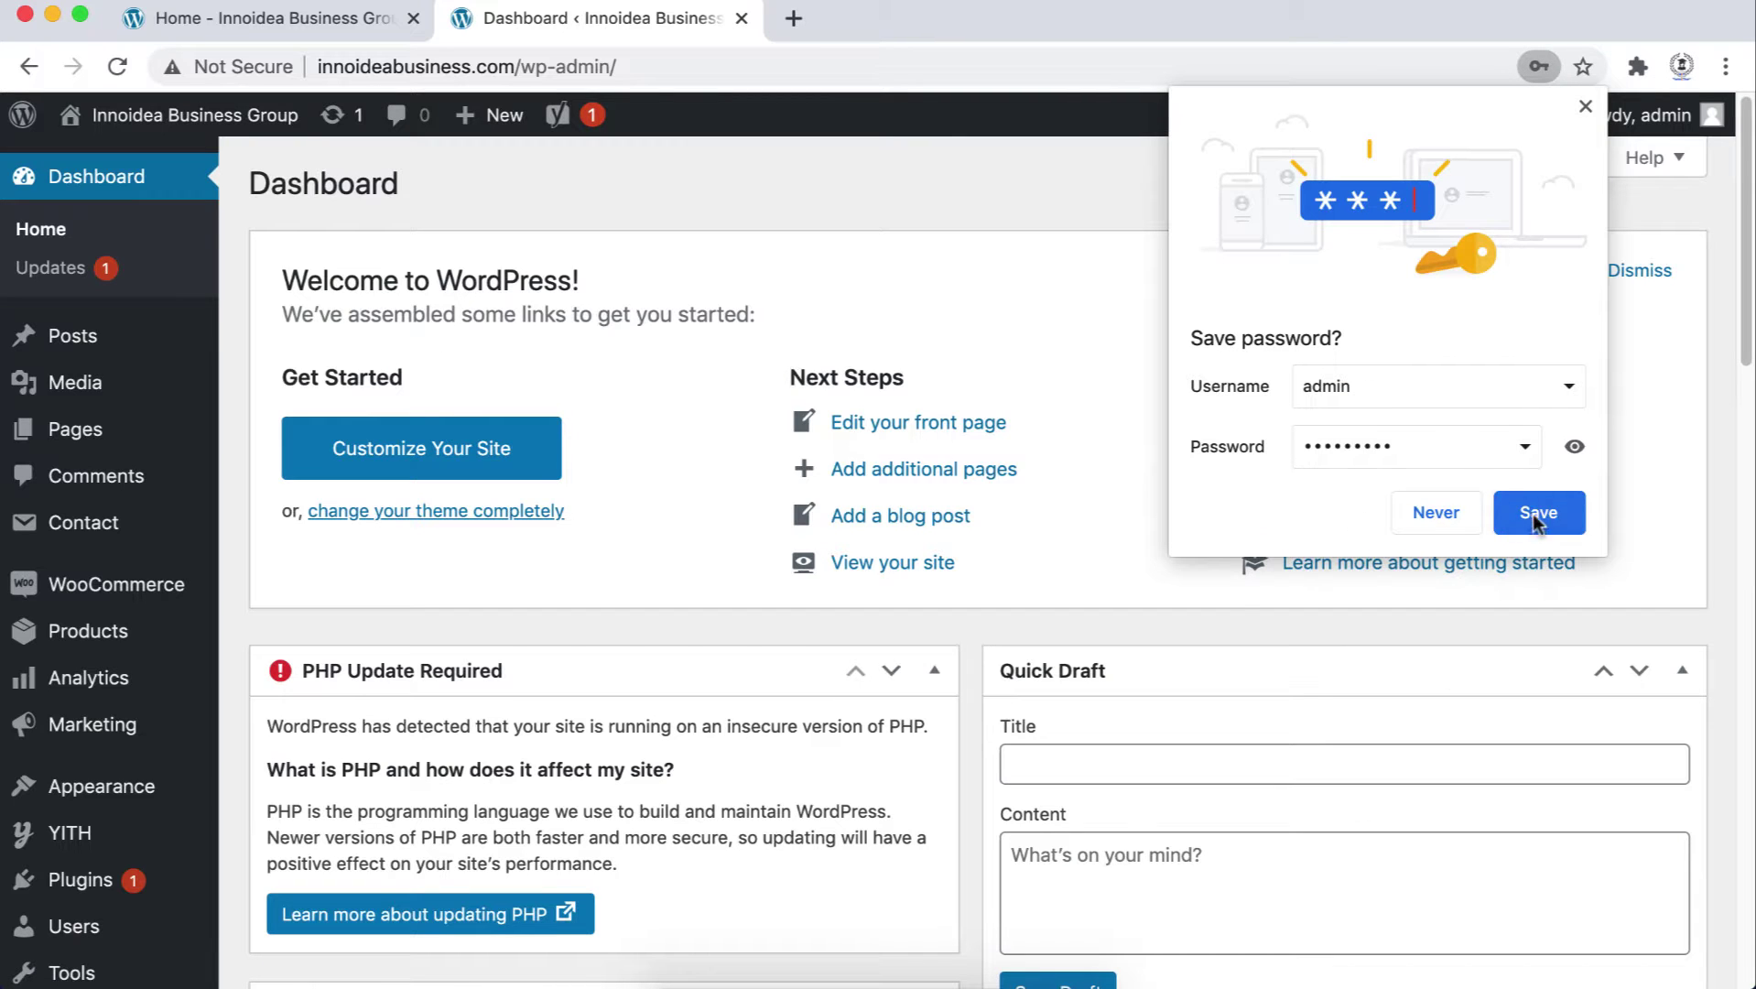
left_click(1536, 520)
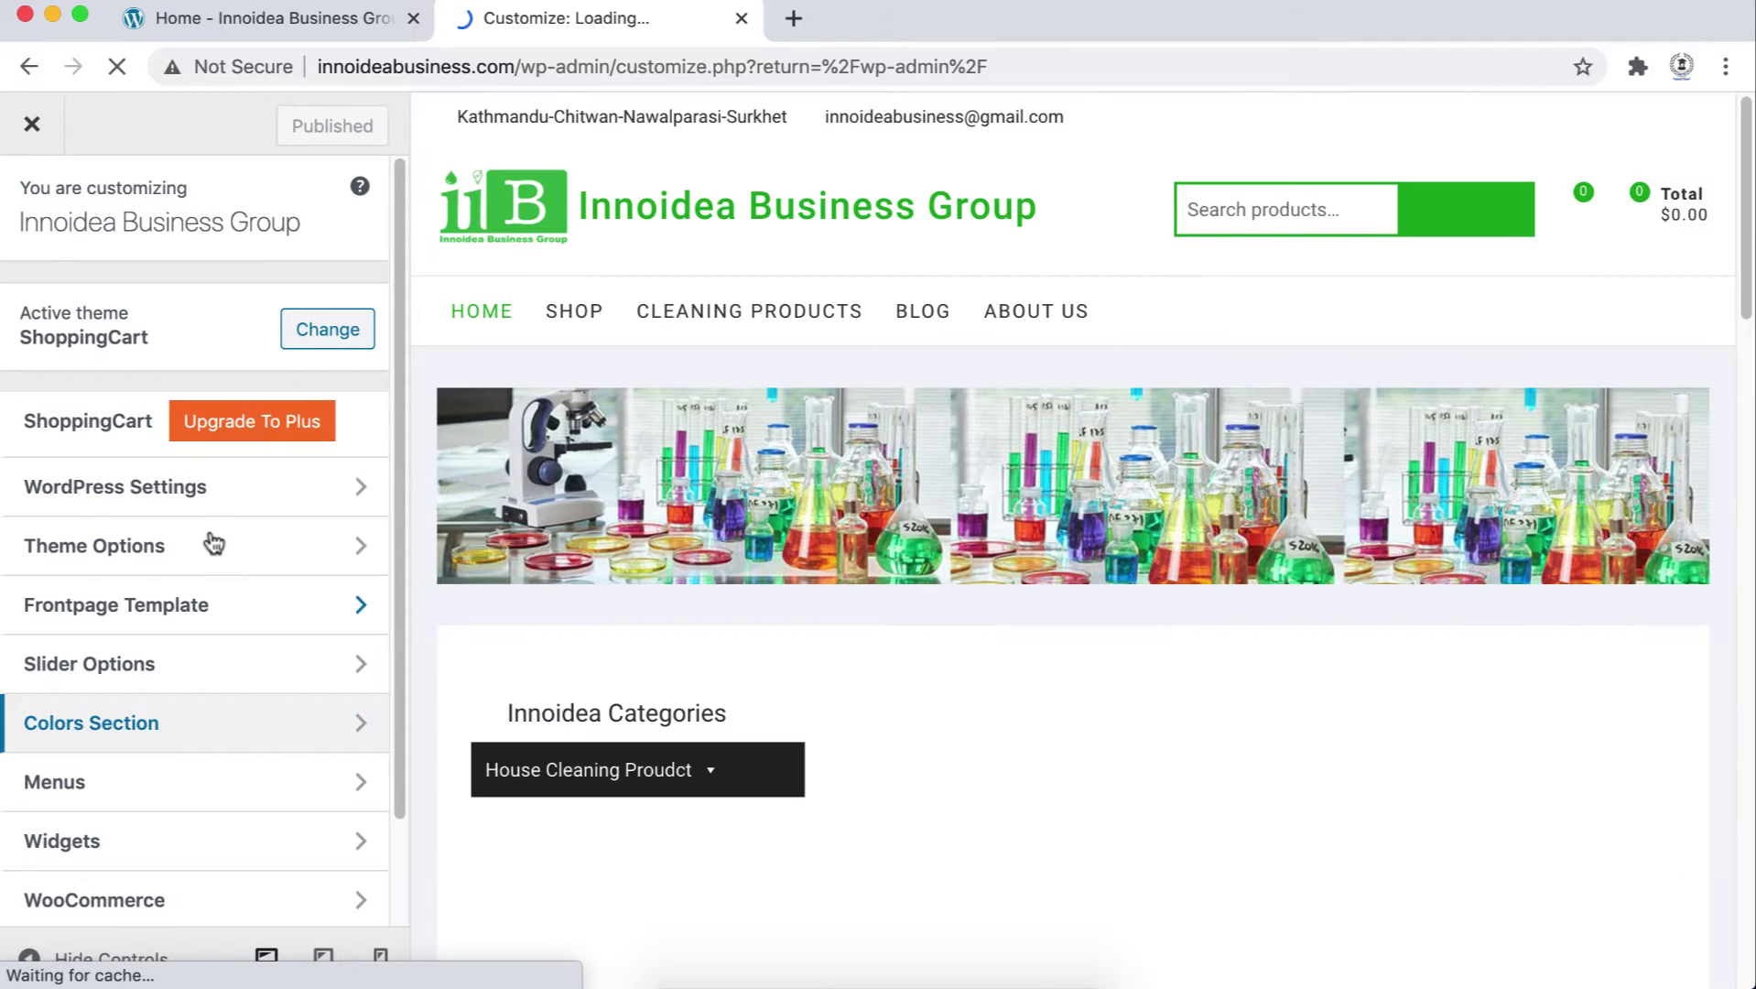
Go to Settings > Site Title & Logo Options and bring up the Site Icon image picker
left_click(181, 490)
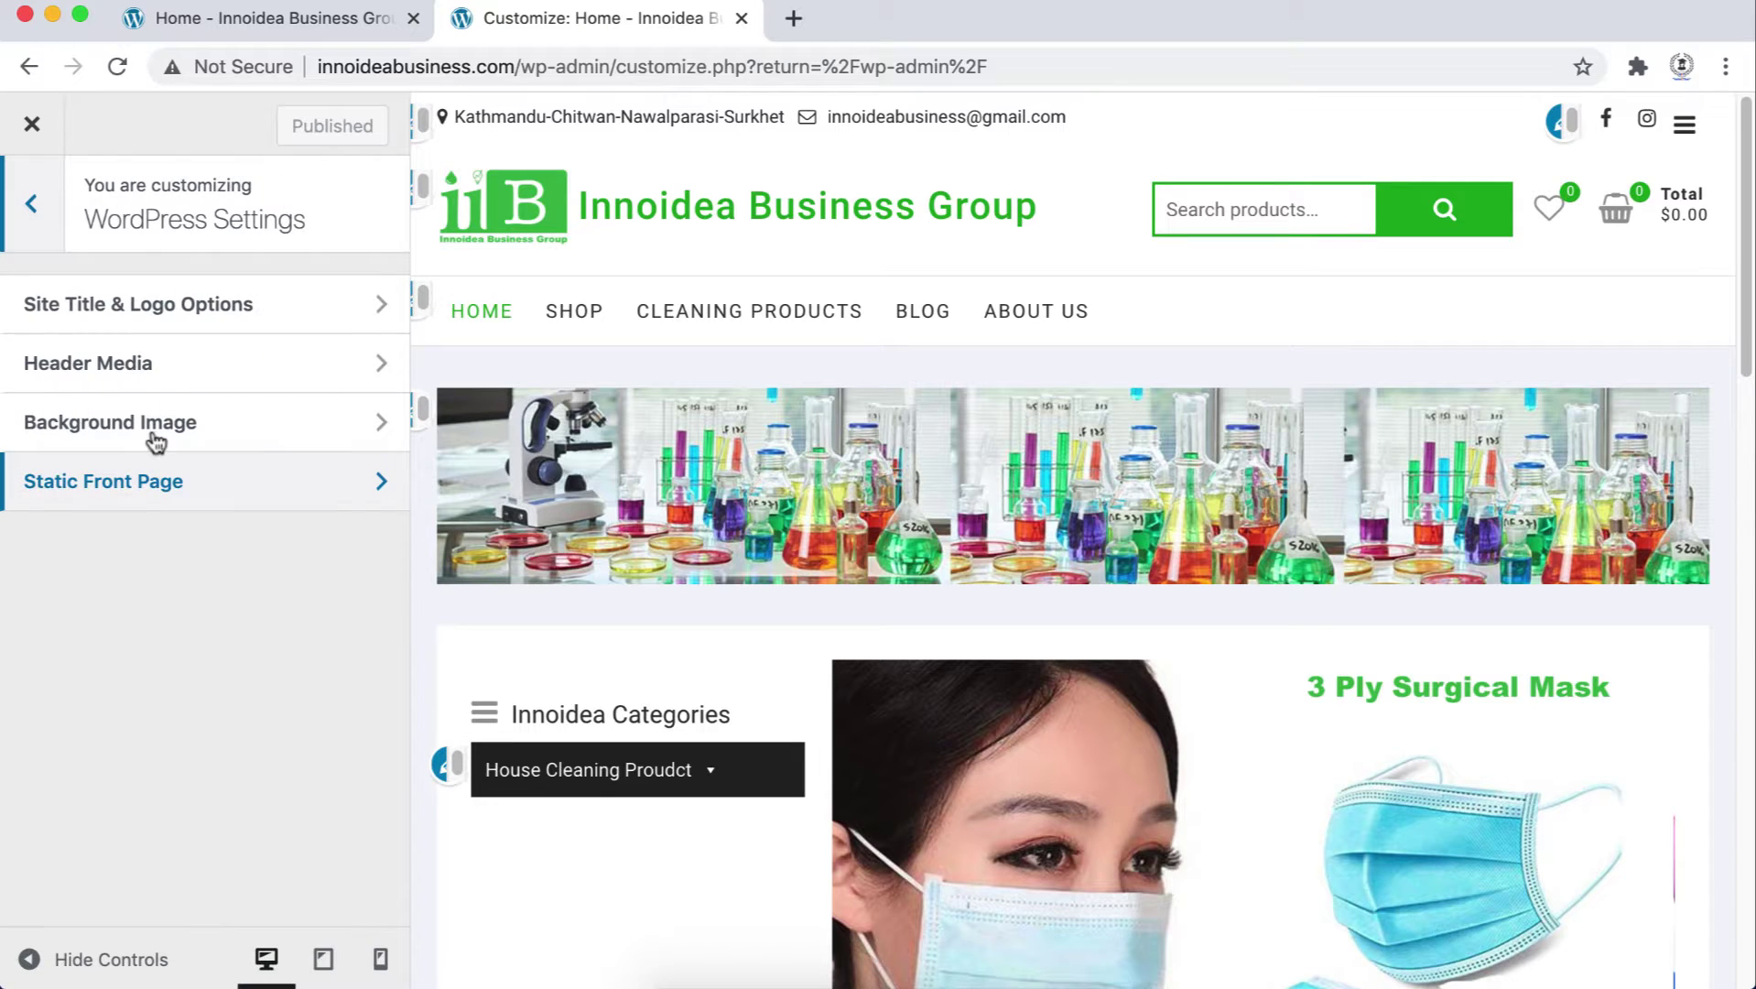
left_click(108, 311)
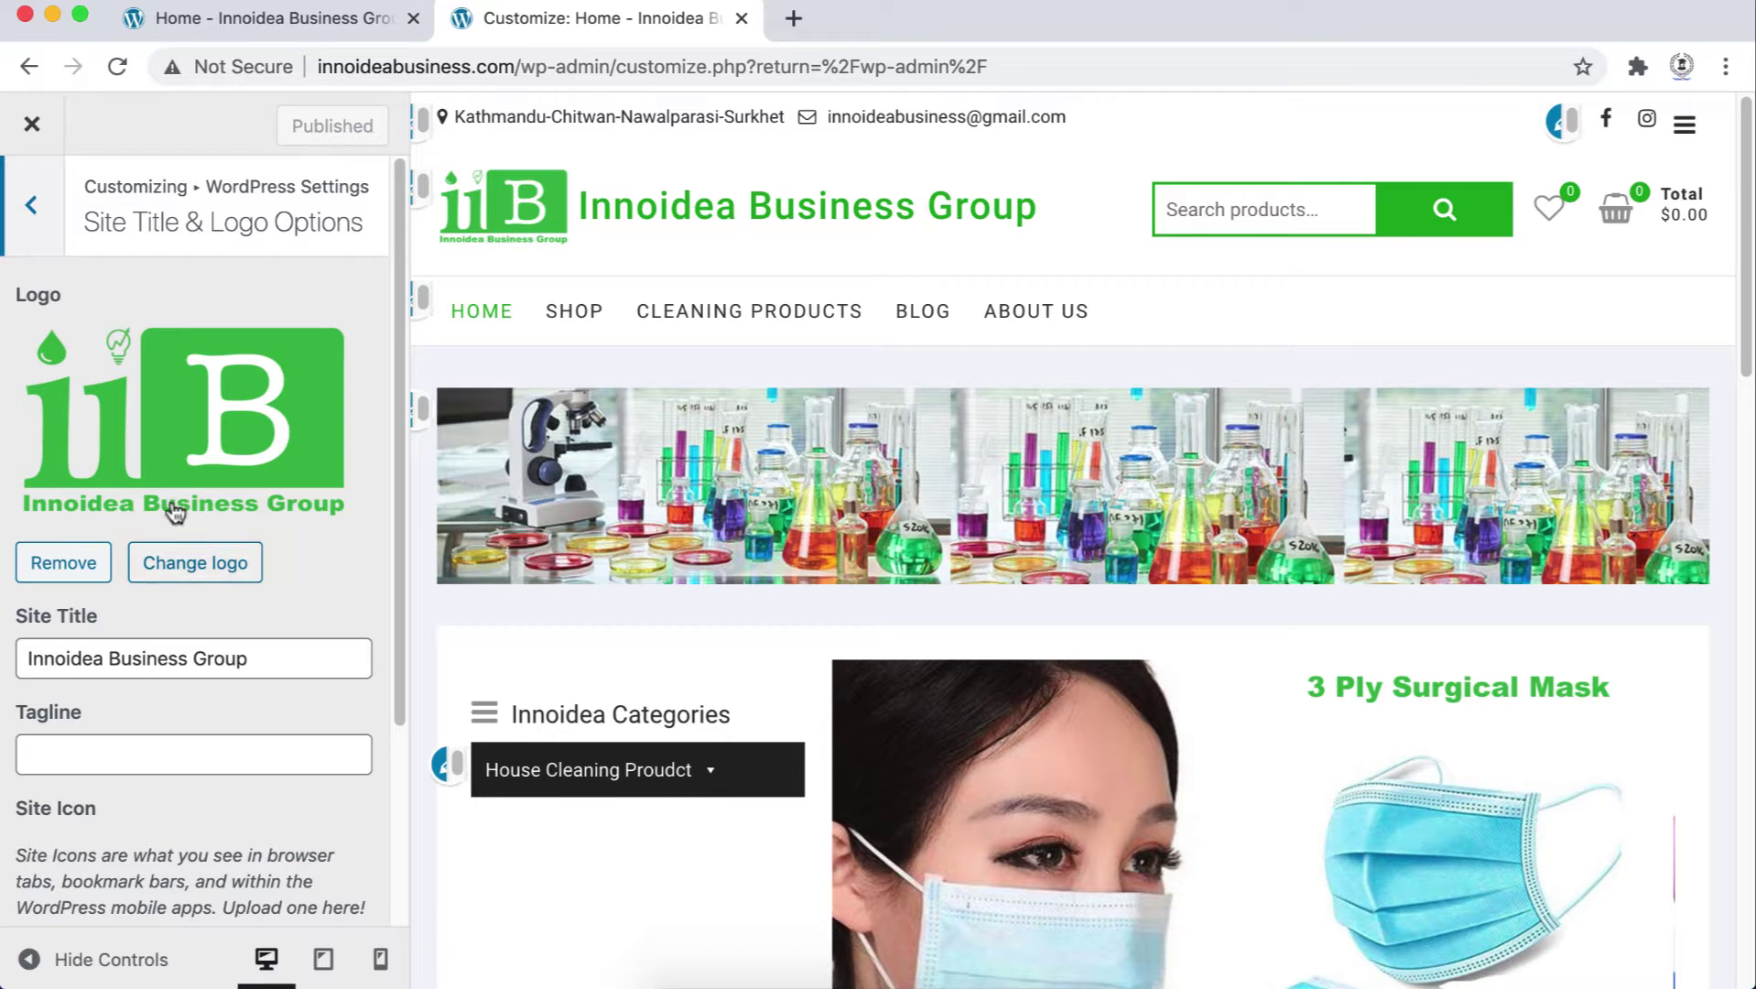
scroll(193, 586, "down", 4)
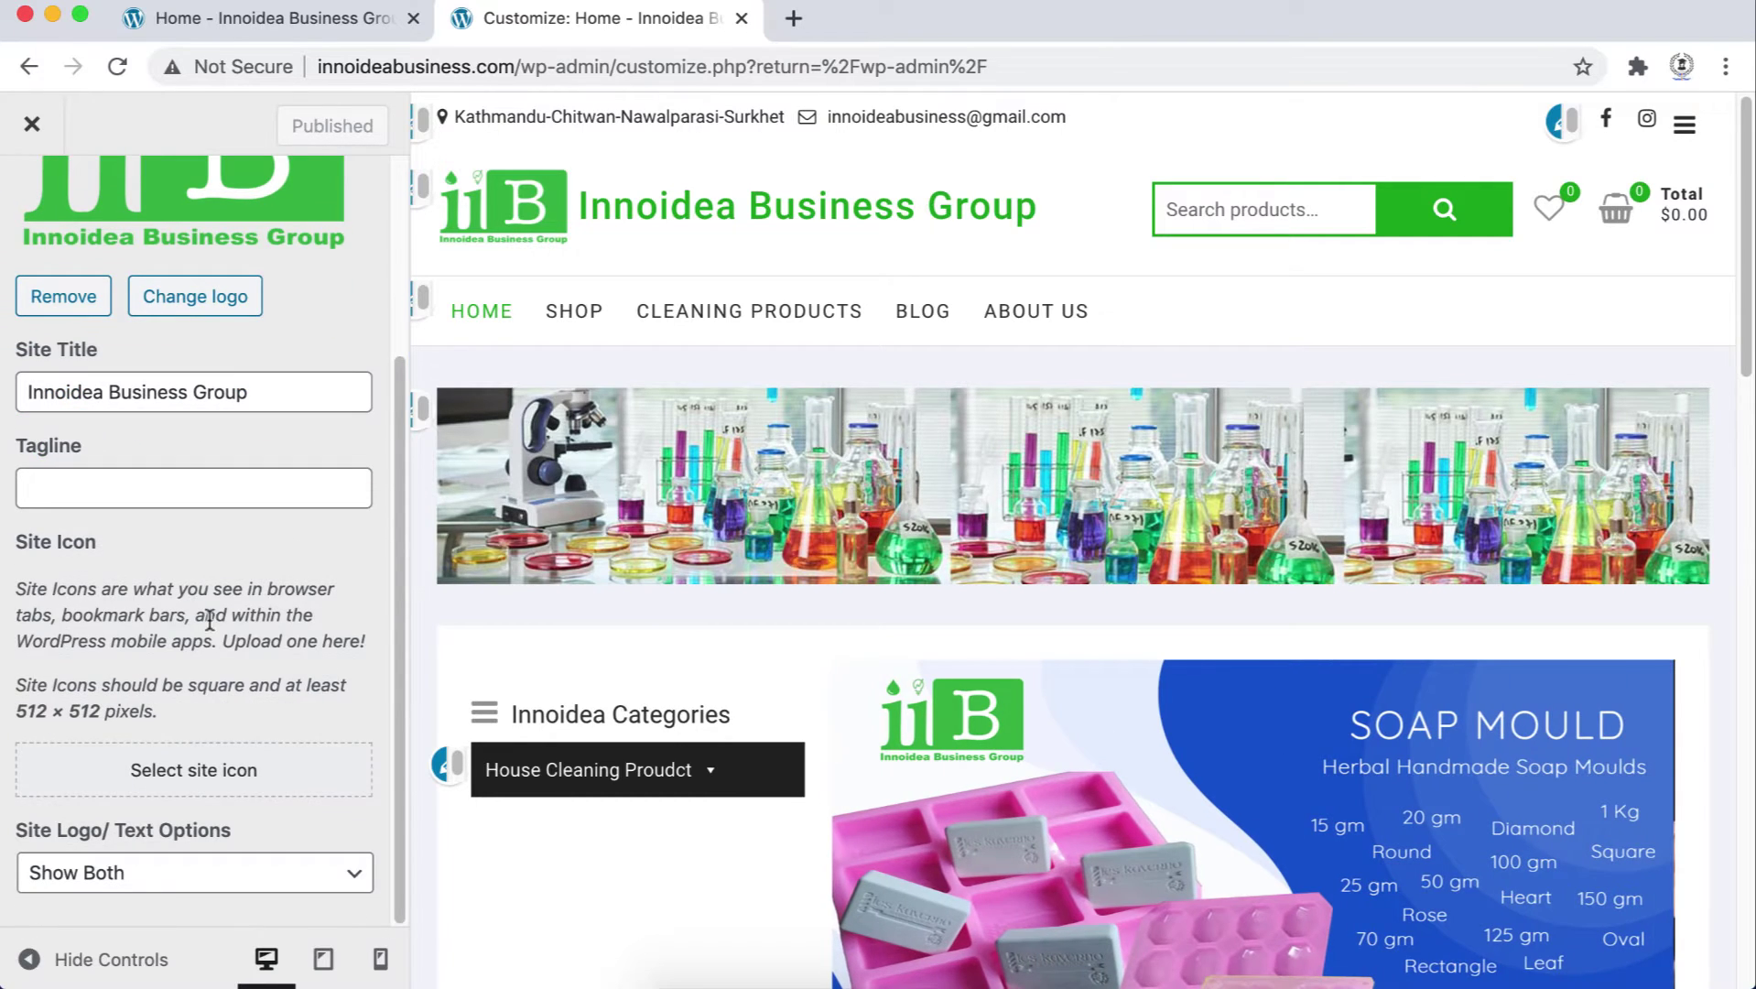
left_click(194, 769)
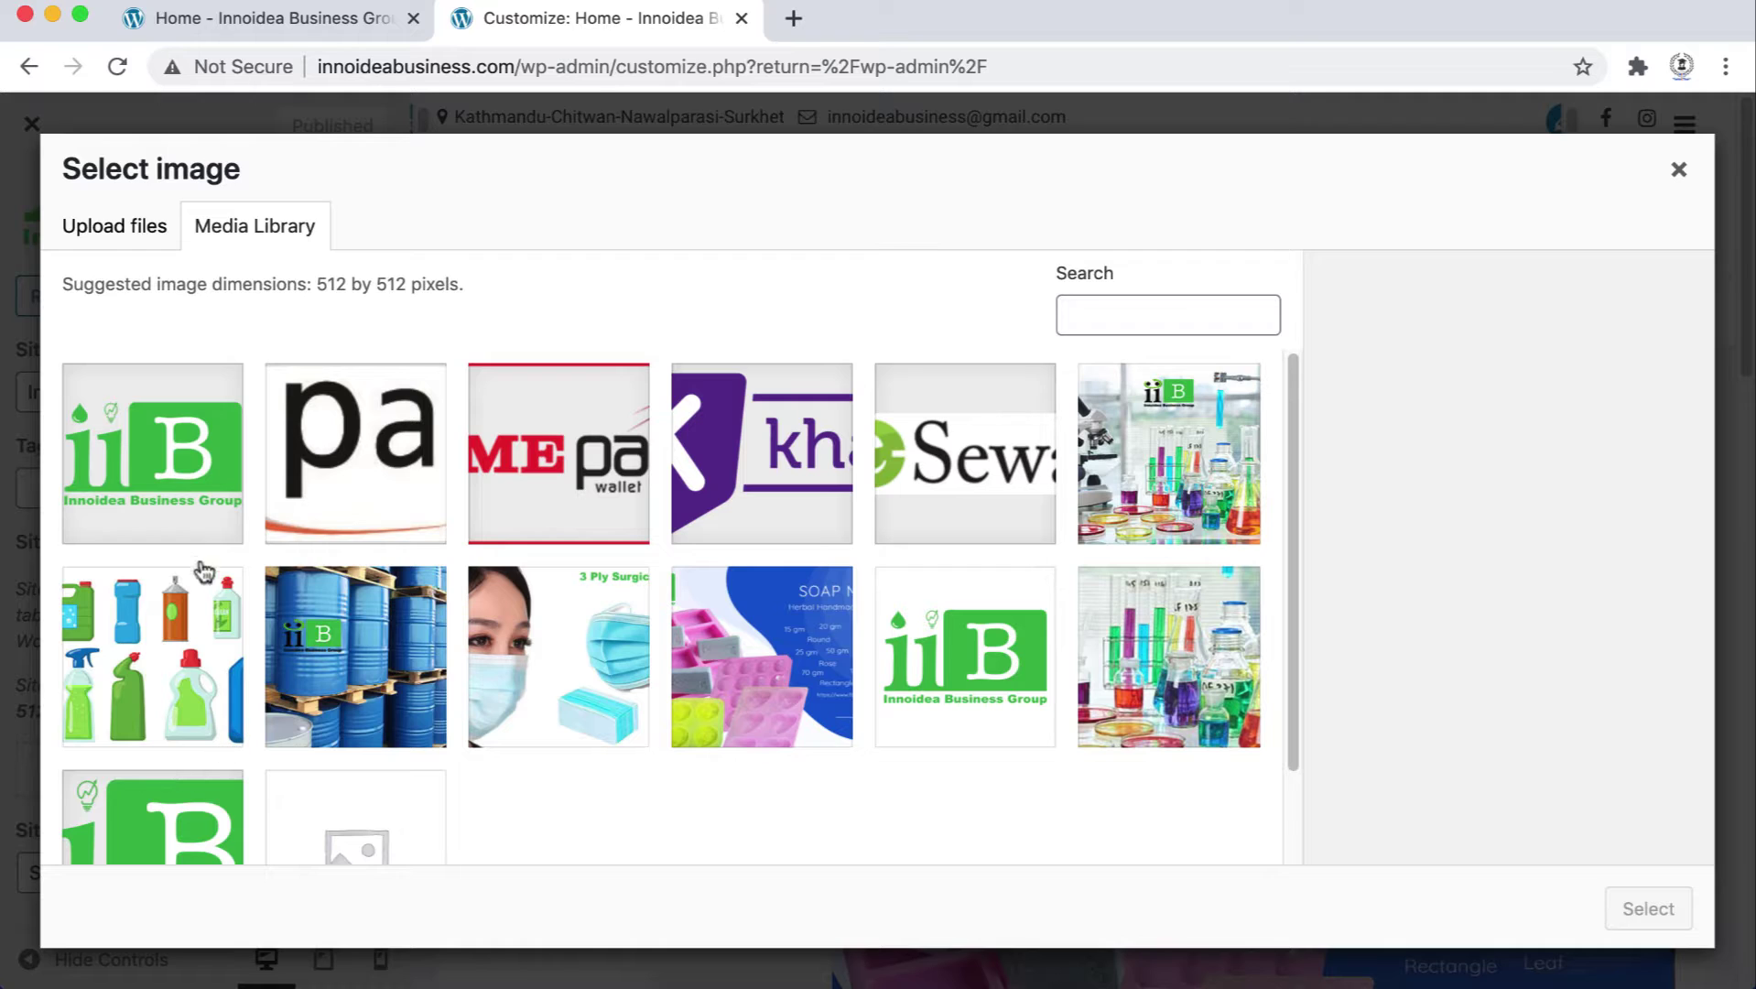
Choose the existing iiB image as site icon, then close and reopen the Site Icon picker
left_click(118, 469)
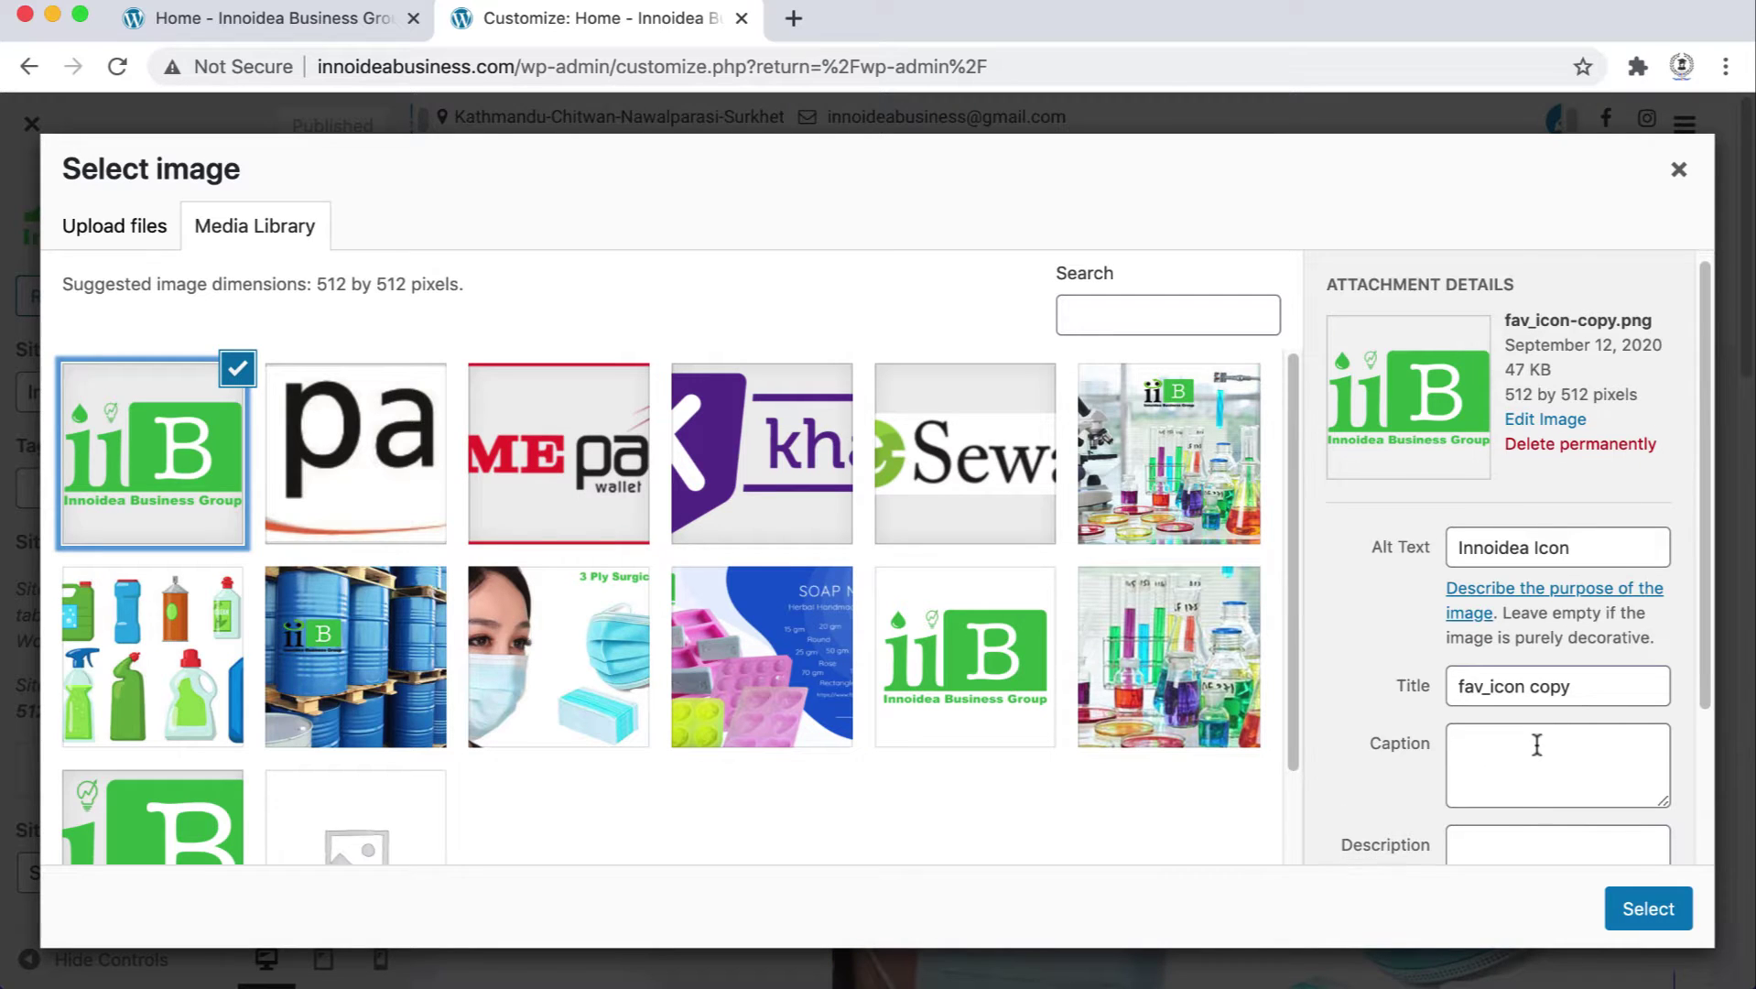
scroll(1537, 744, "down", 3)
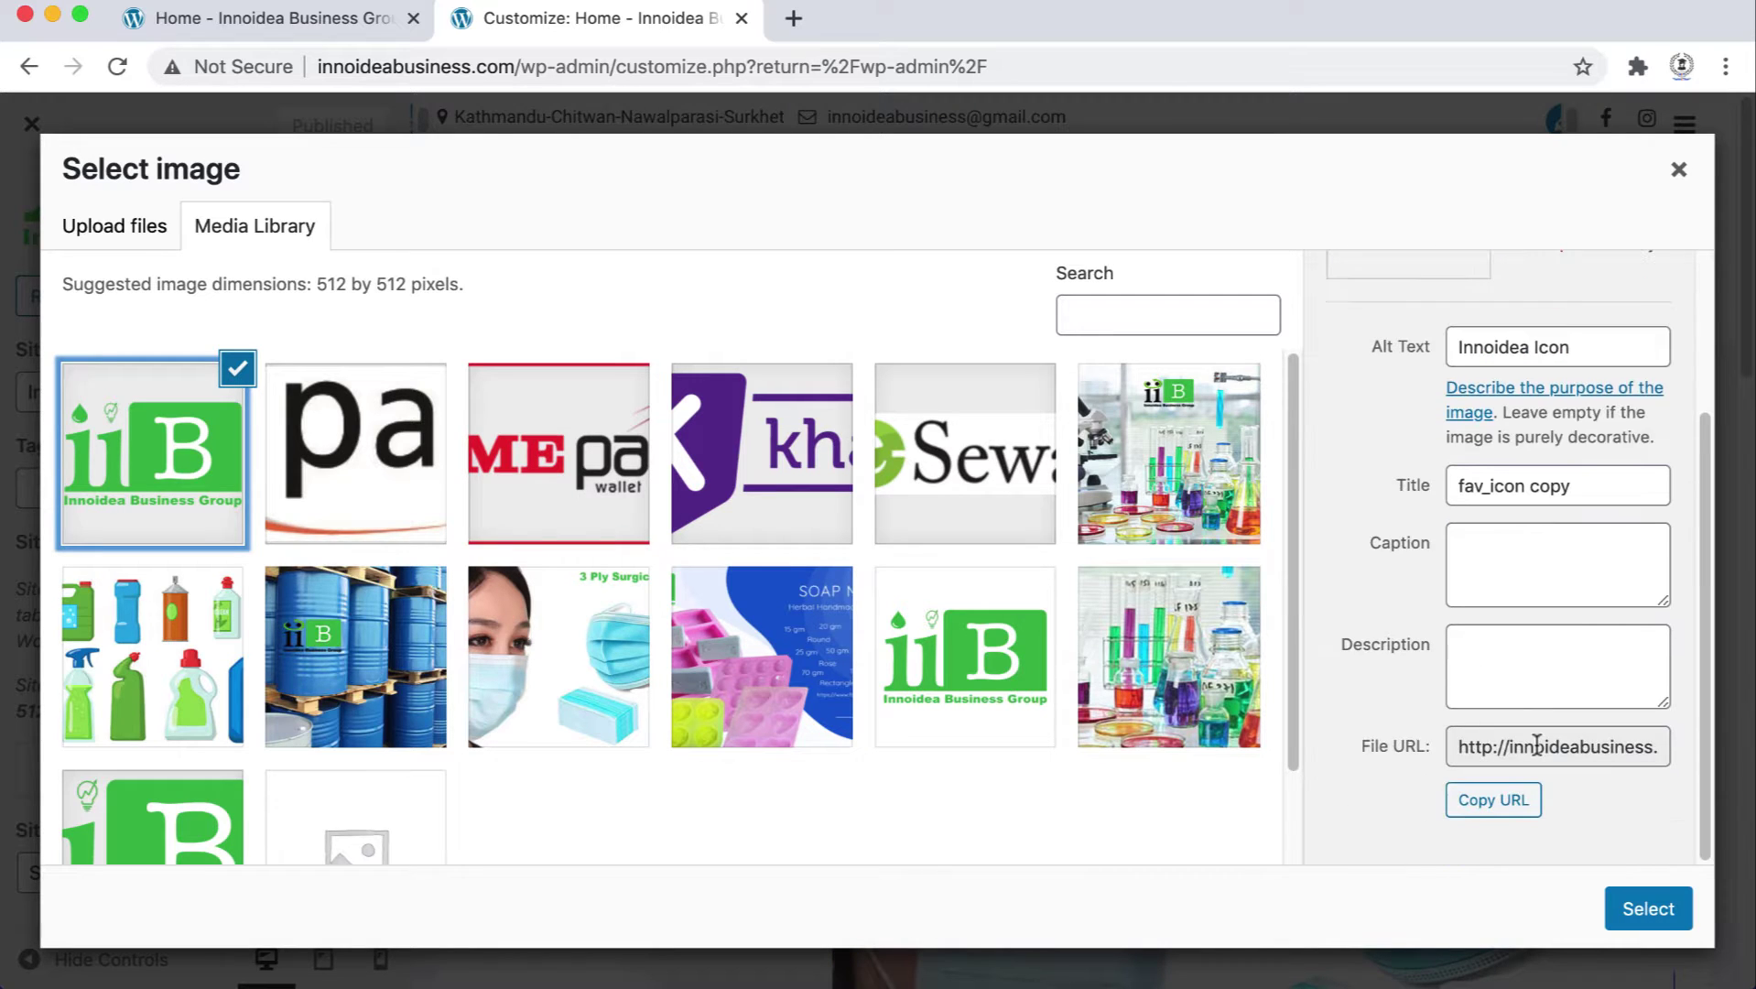
left_click(1642, 908)
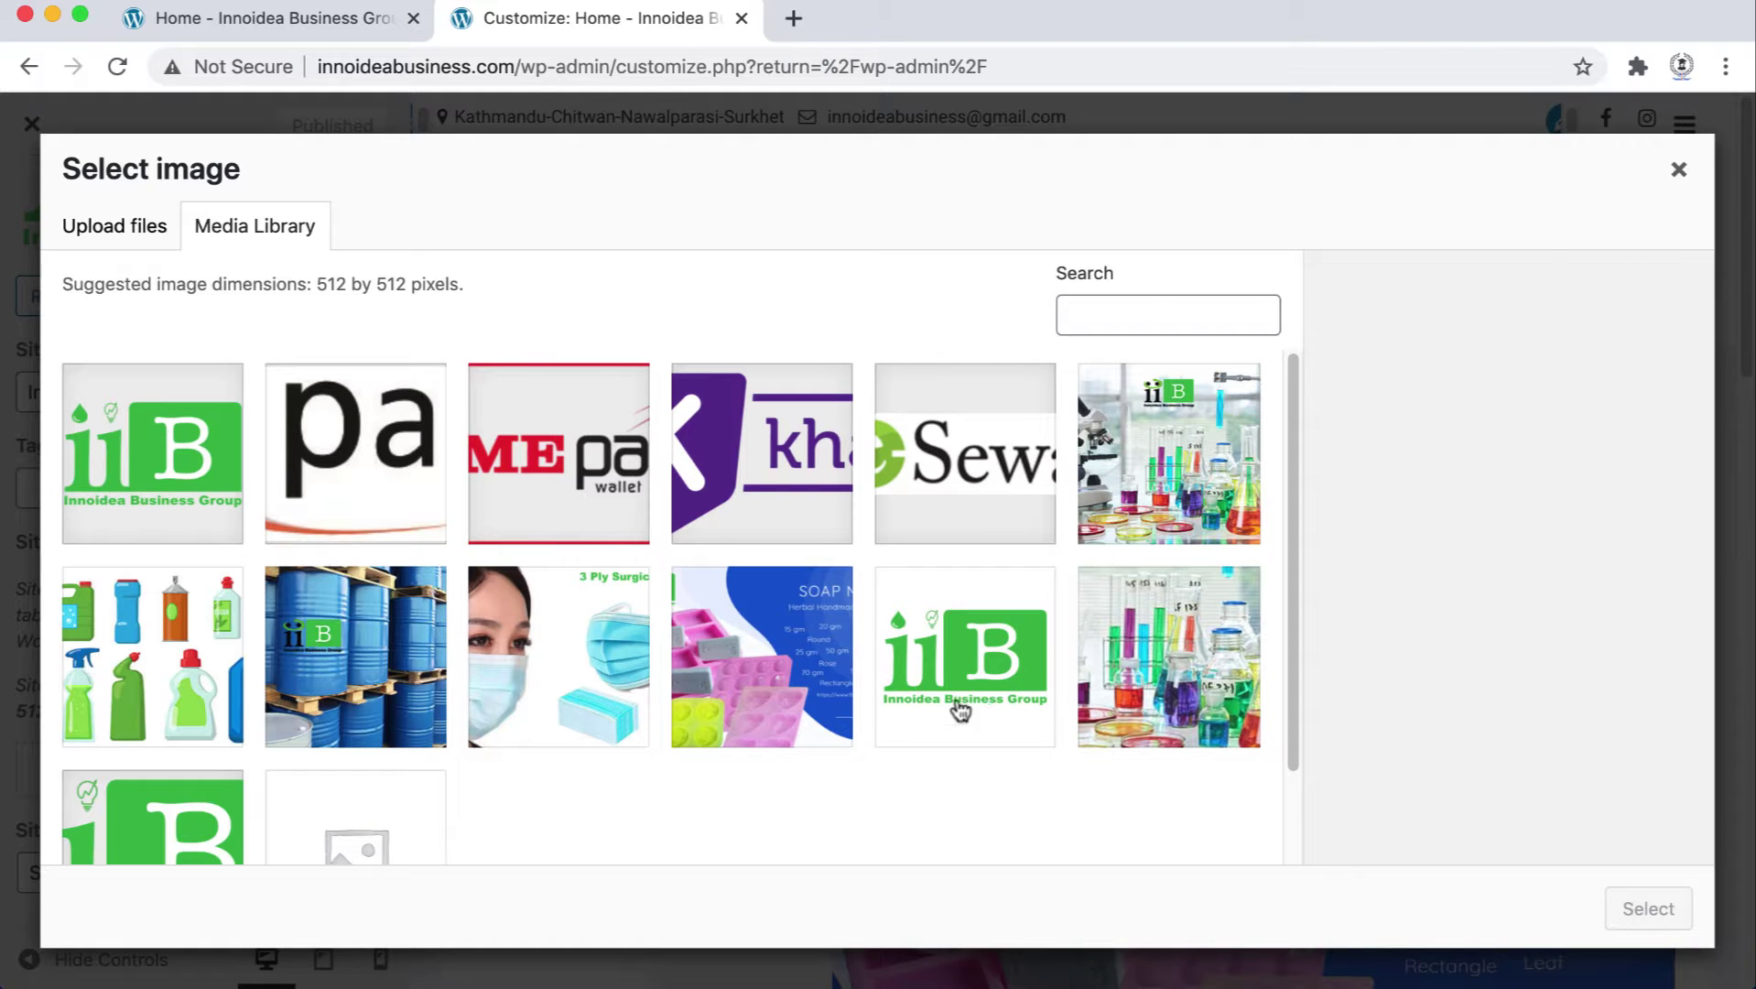
scroll(889, 773, "down", 2)
scroll(889, 774, "up", 2)
scroll(889, 774, "down", 2)
scroll(889, 775, "up", 2)
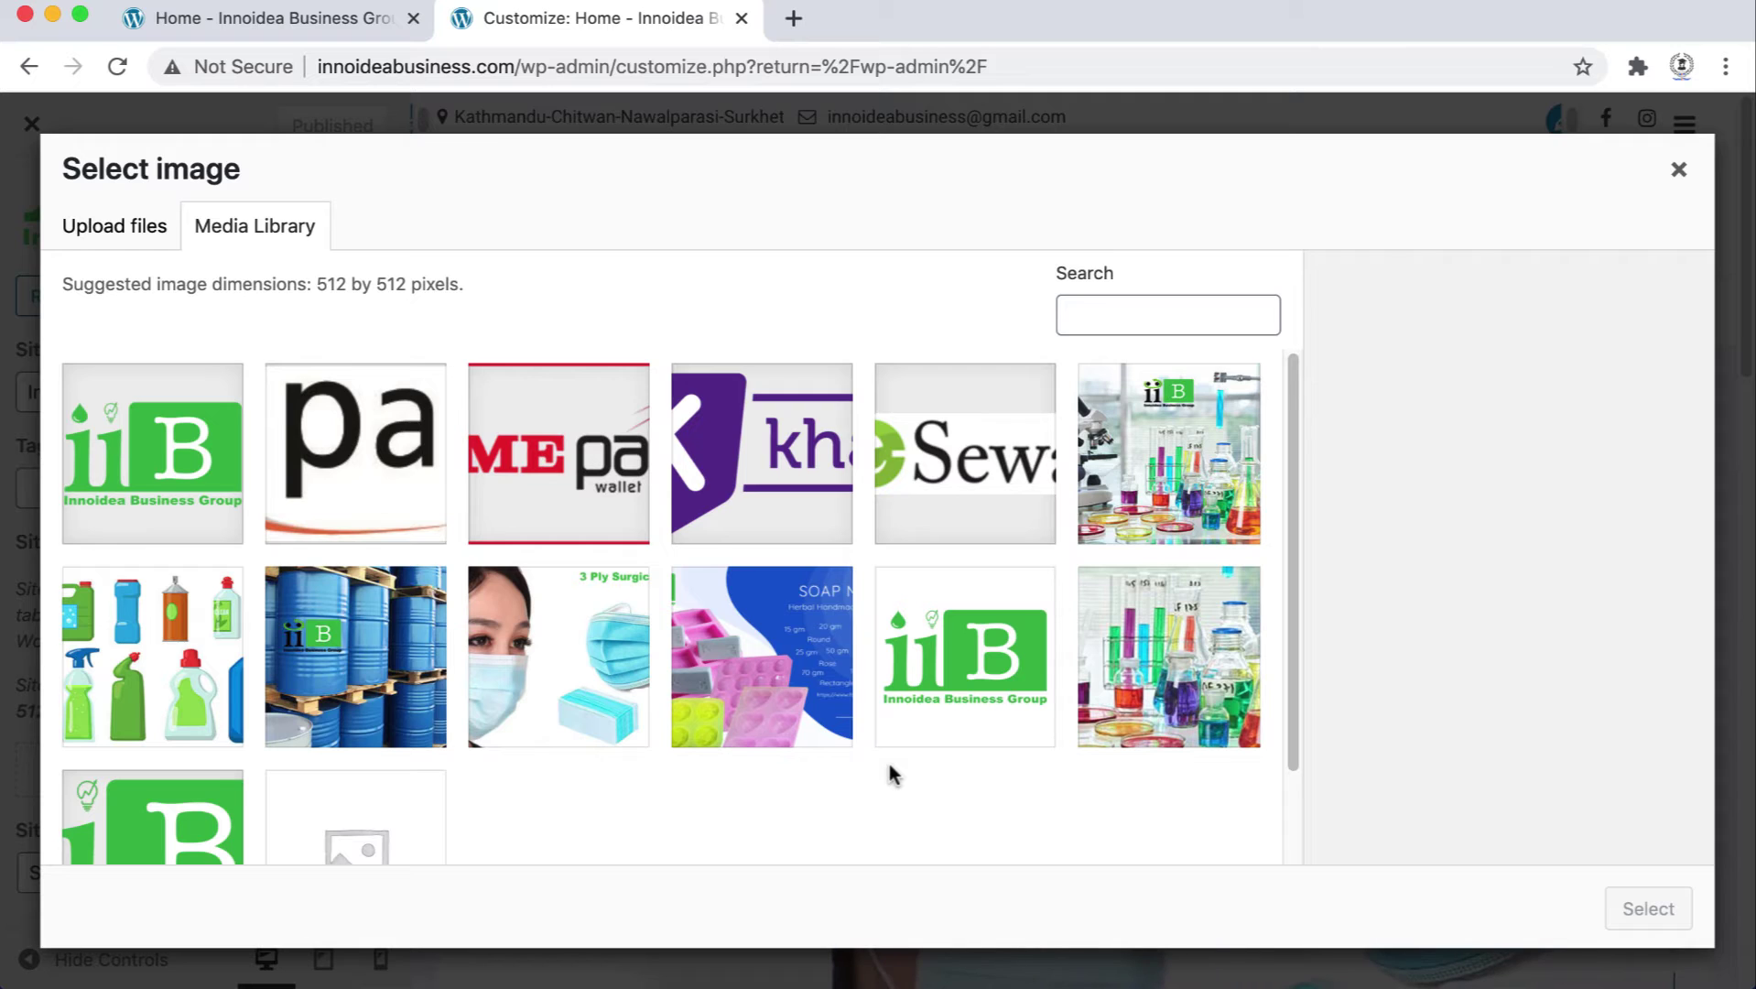
scroll(889, 774, "down", 2)
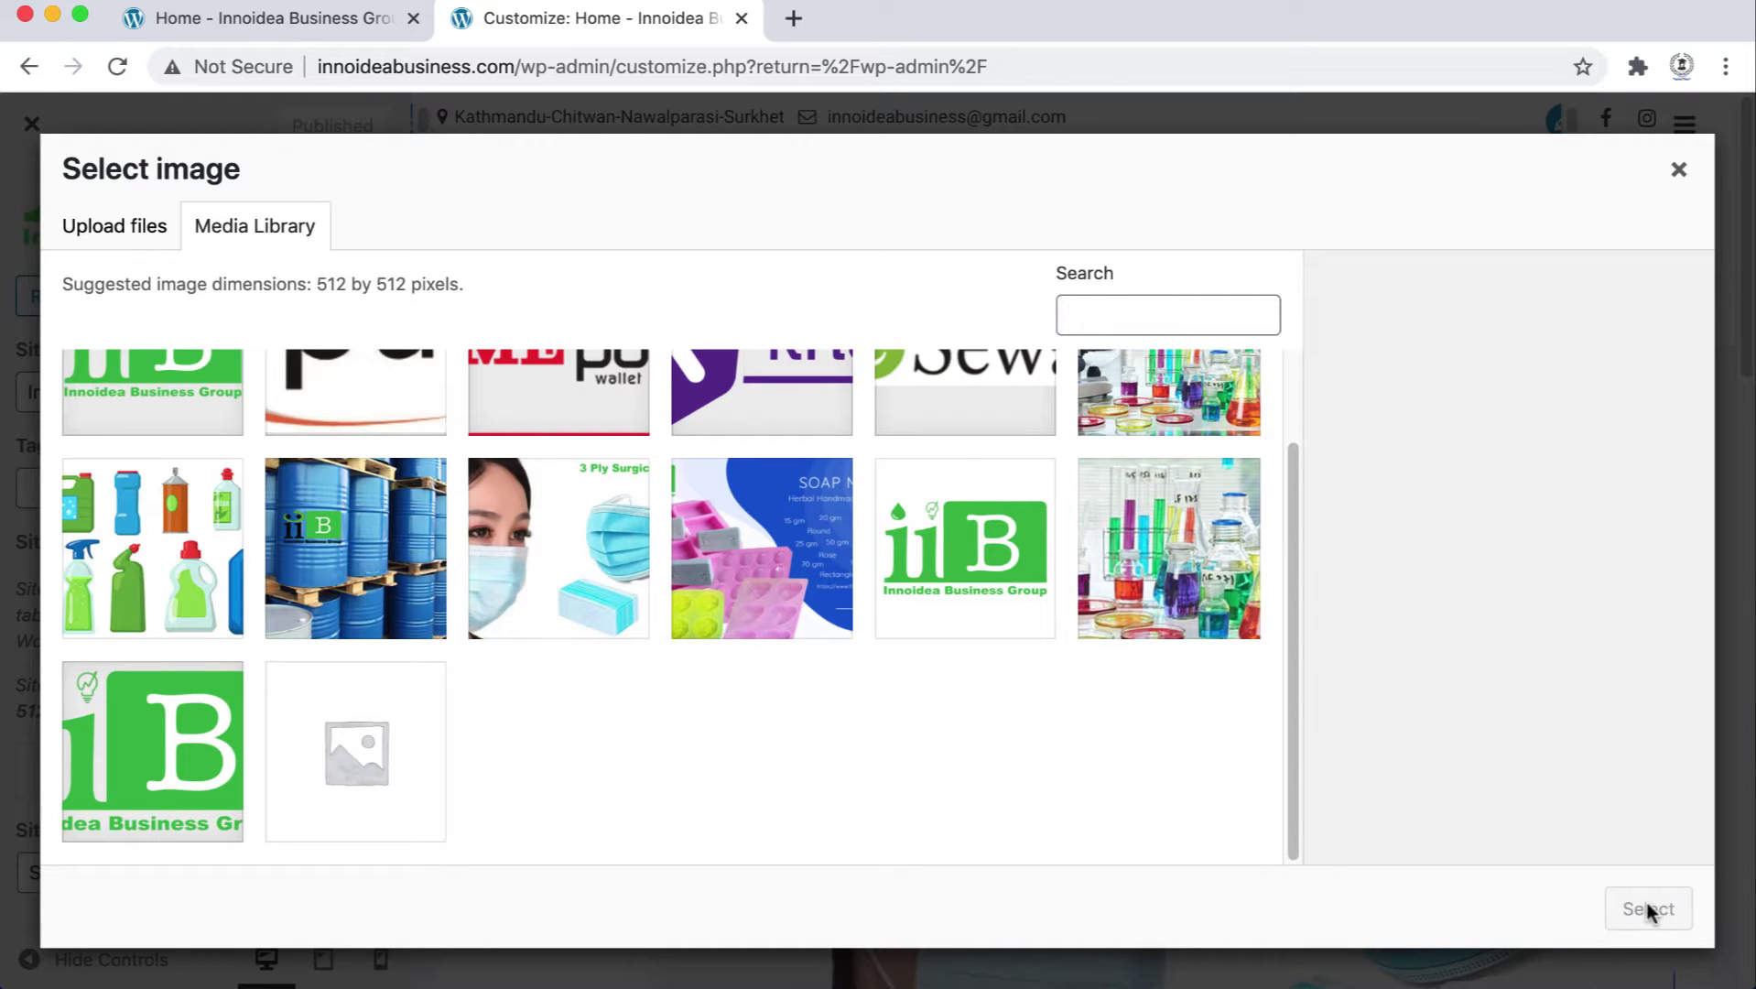
left_click(1678, 168)
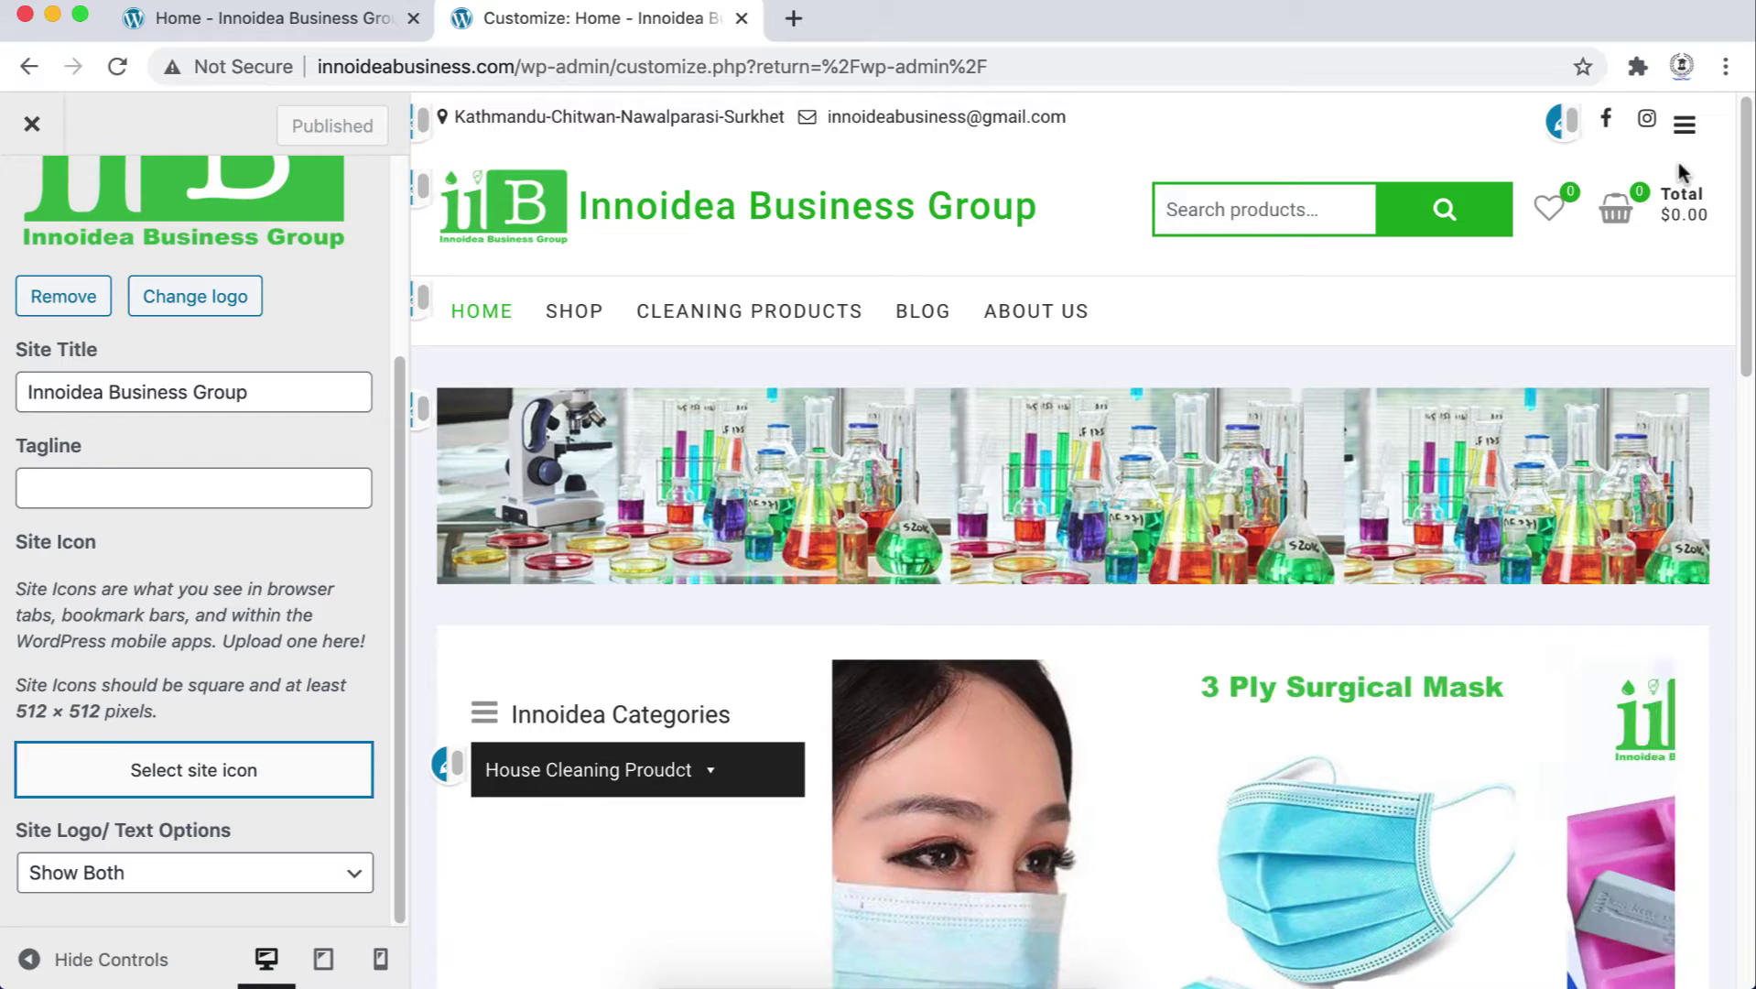
left_click(176, 786)
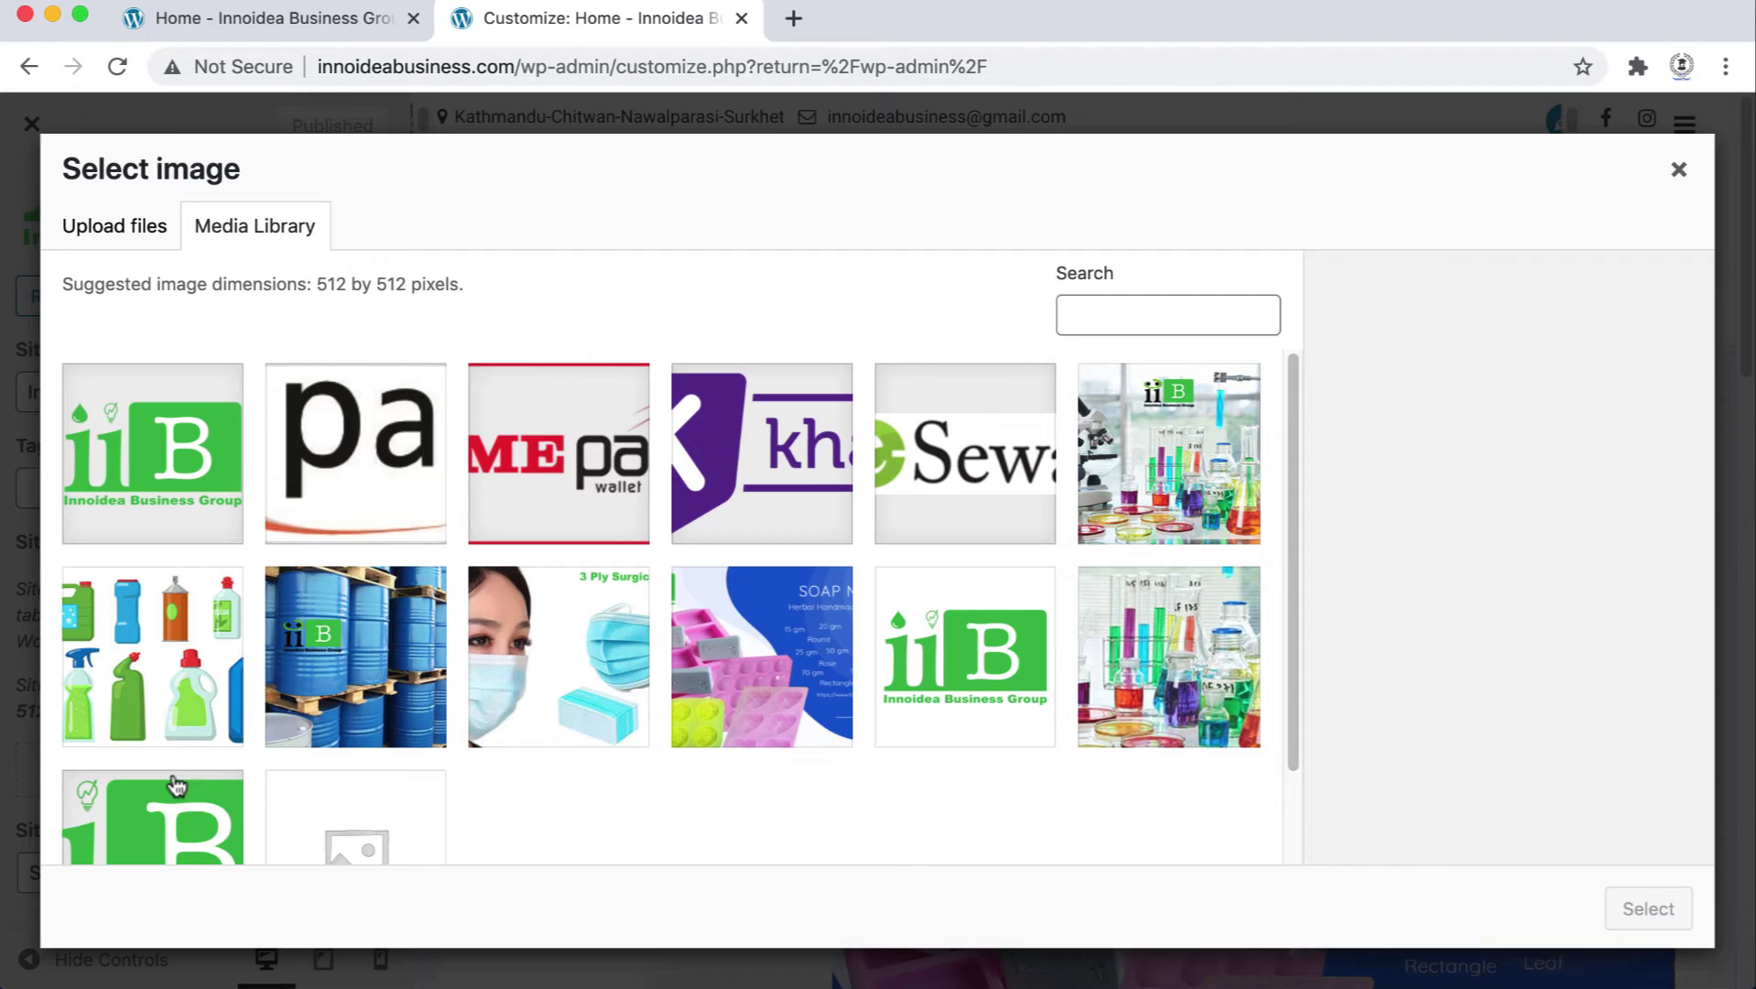
Upload fav_icon.png from Desktop, add alt text, select it as site icon, and close the picker
left_click(124, 230)
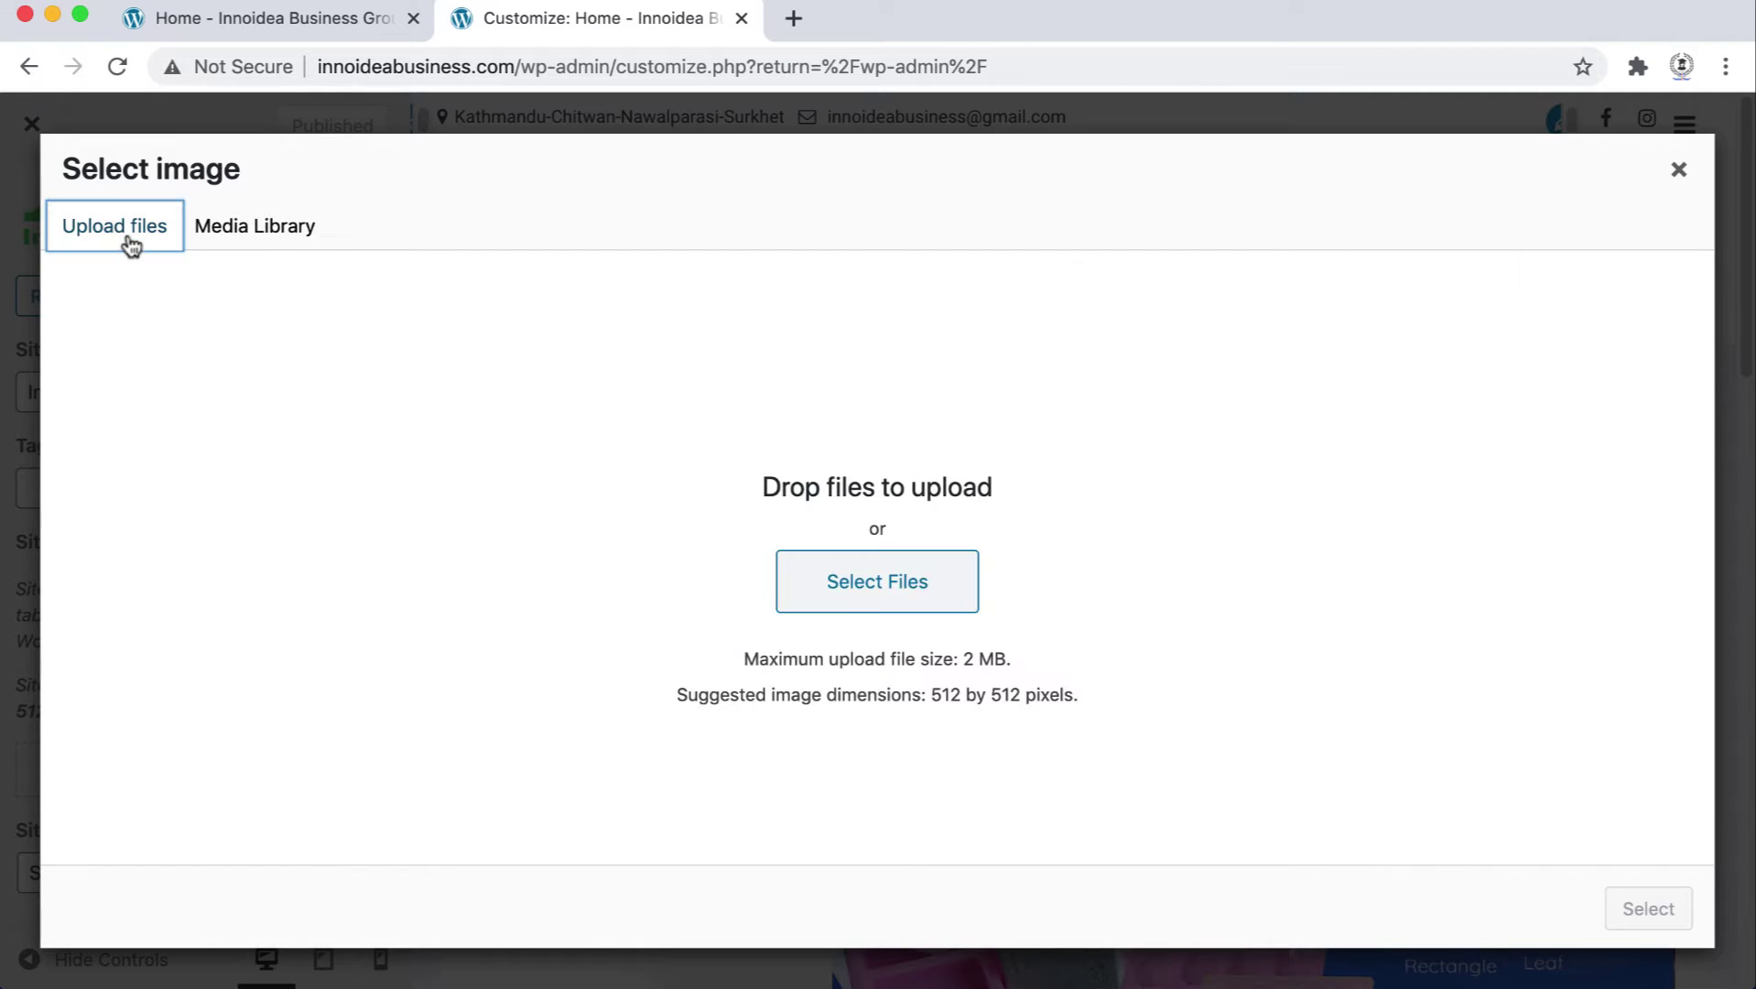
left_click(839, 588)
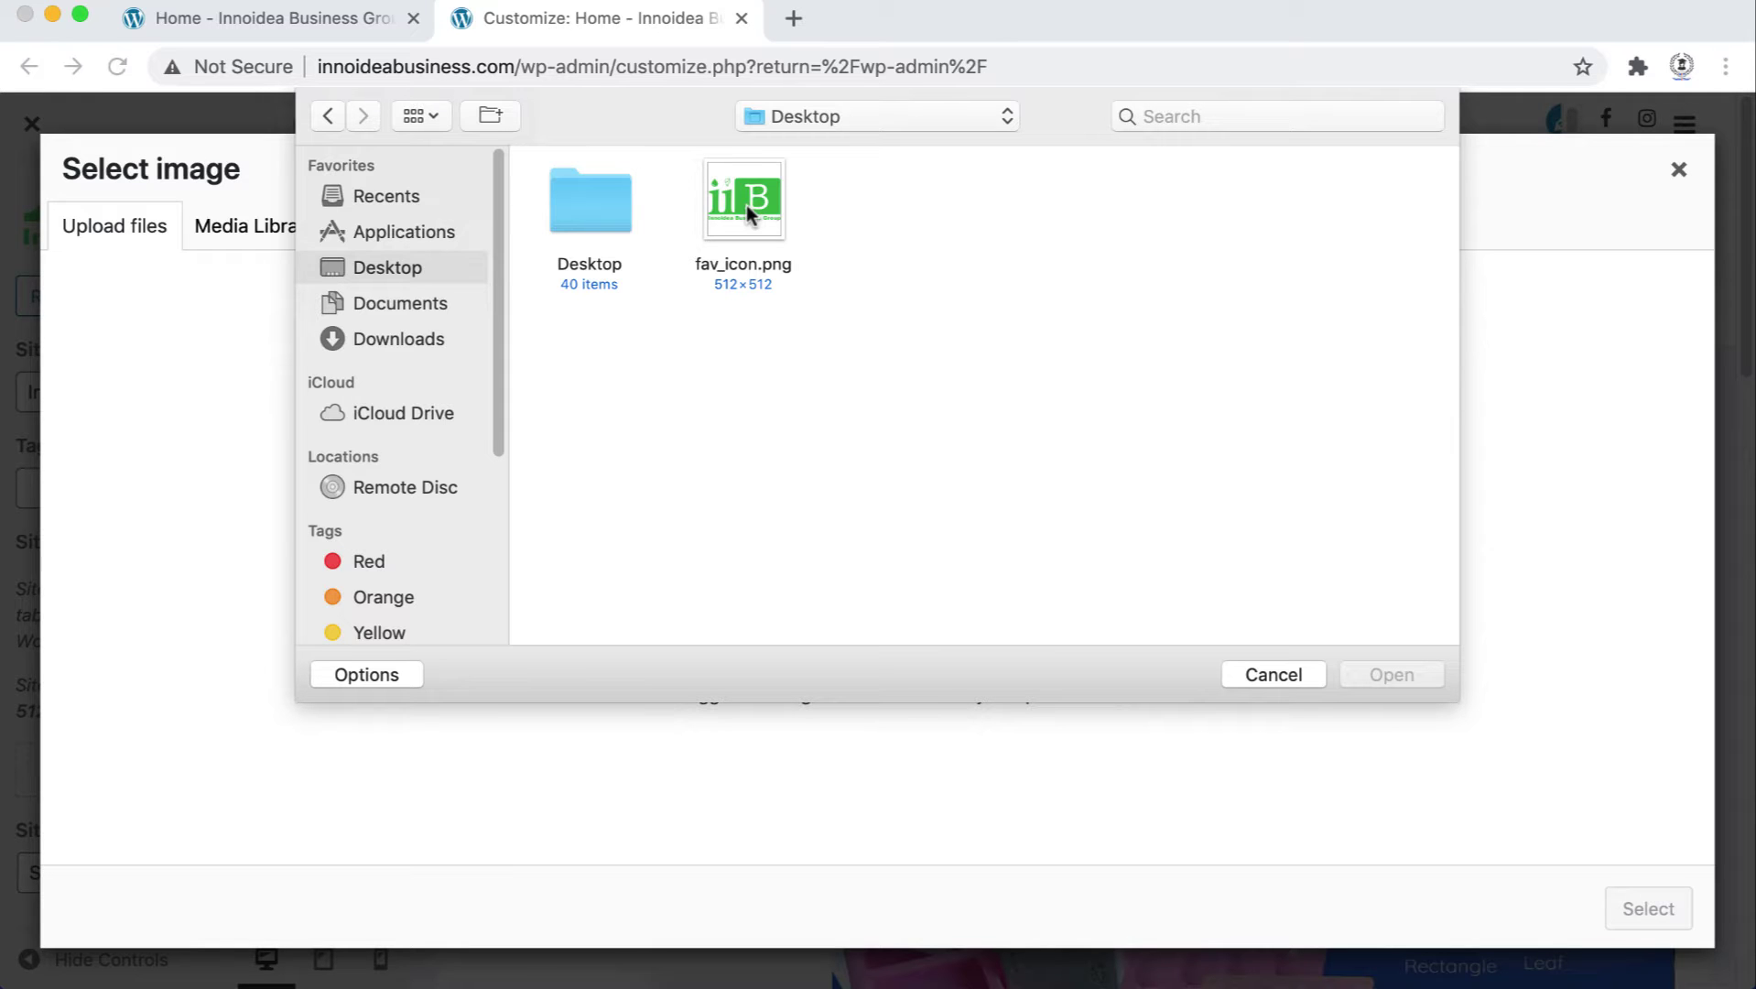
left_click(746, 204)
left_click(1379, 676)
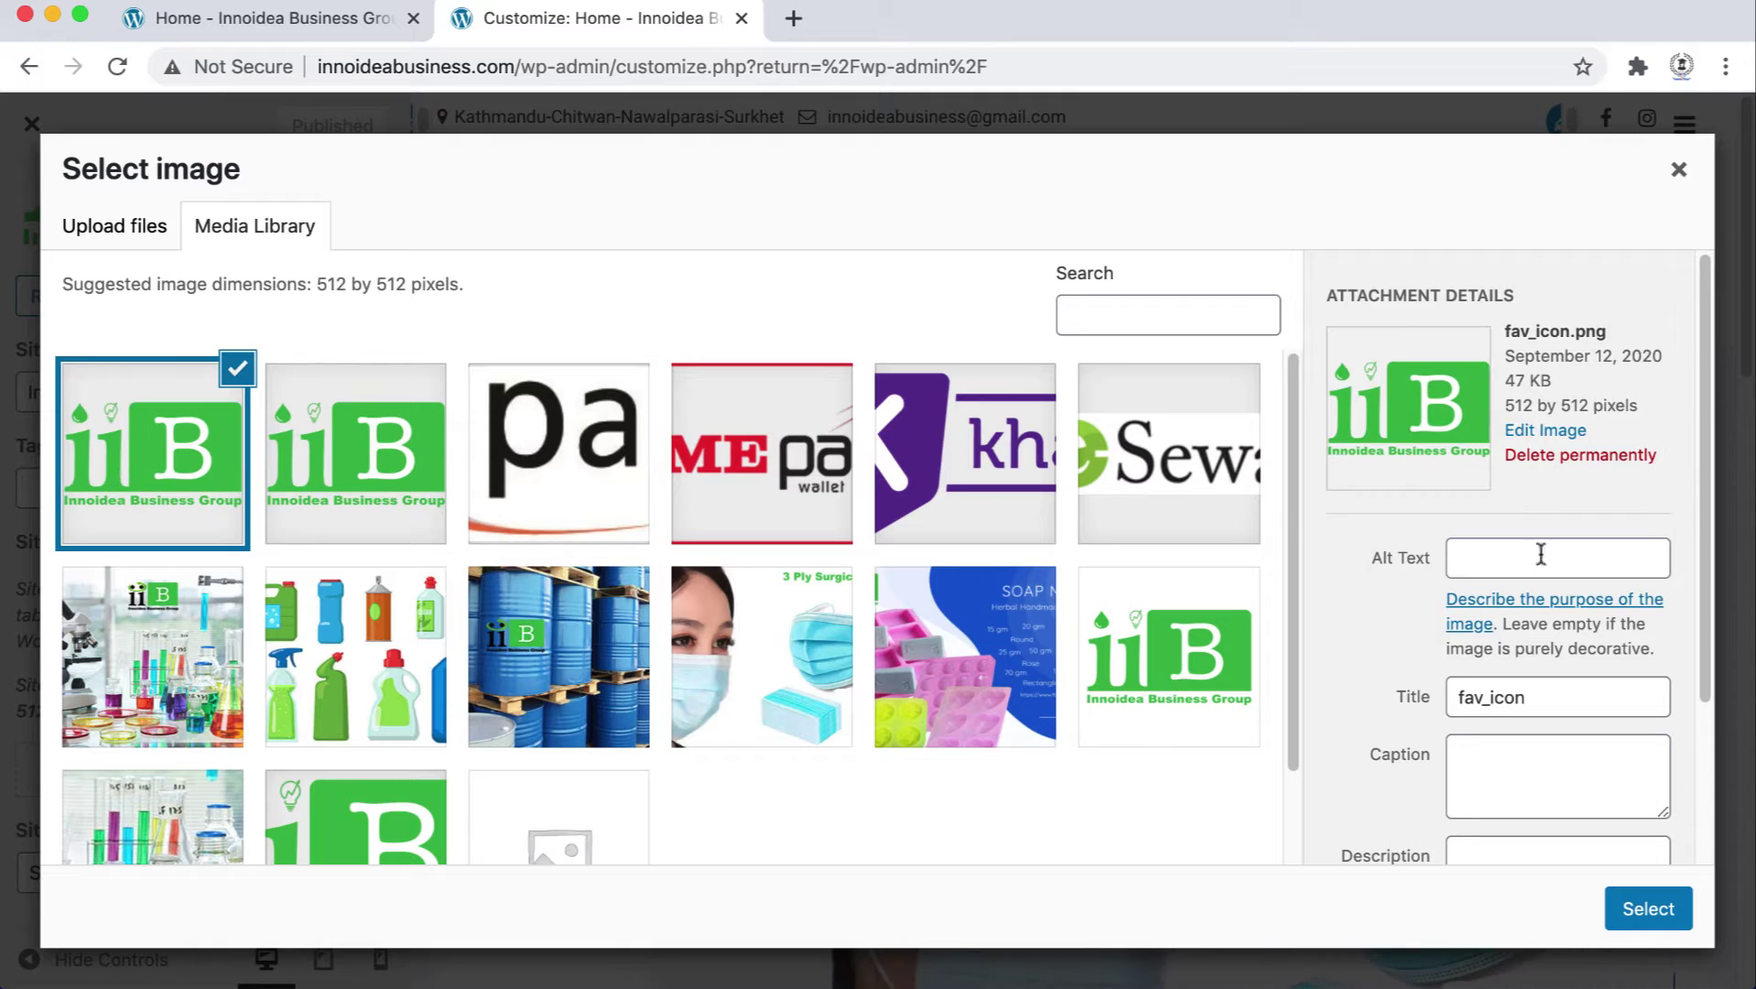
left_click(1500, 557)
type("idea Fav Icon")
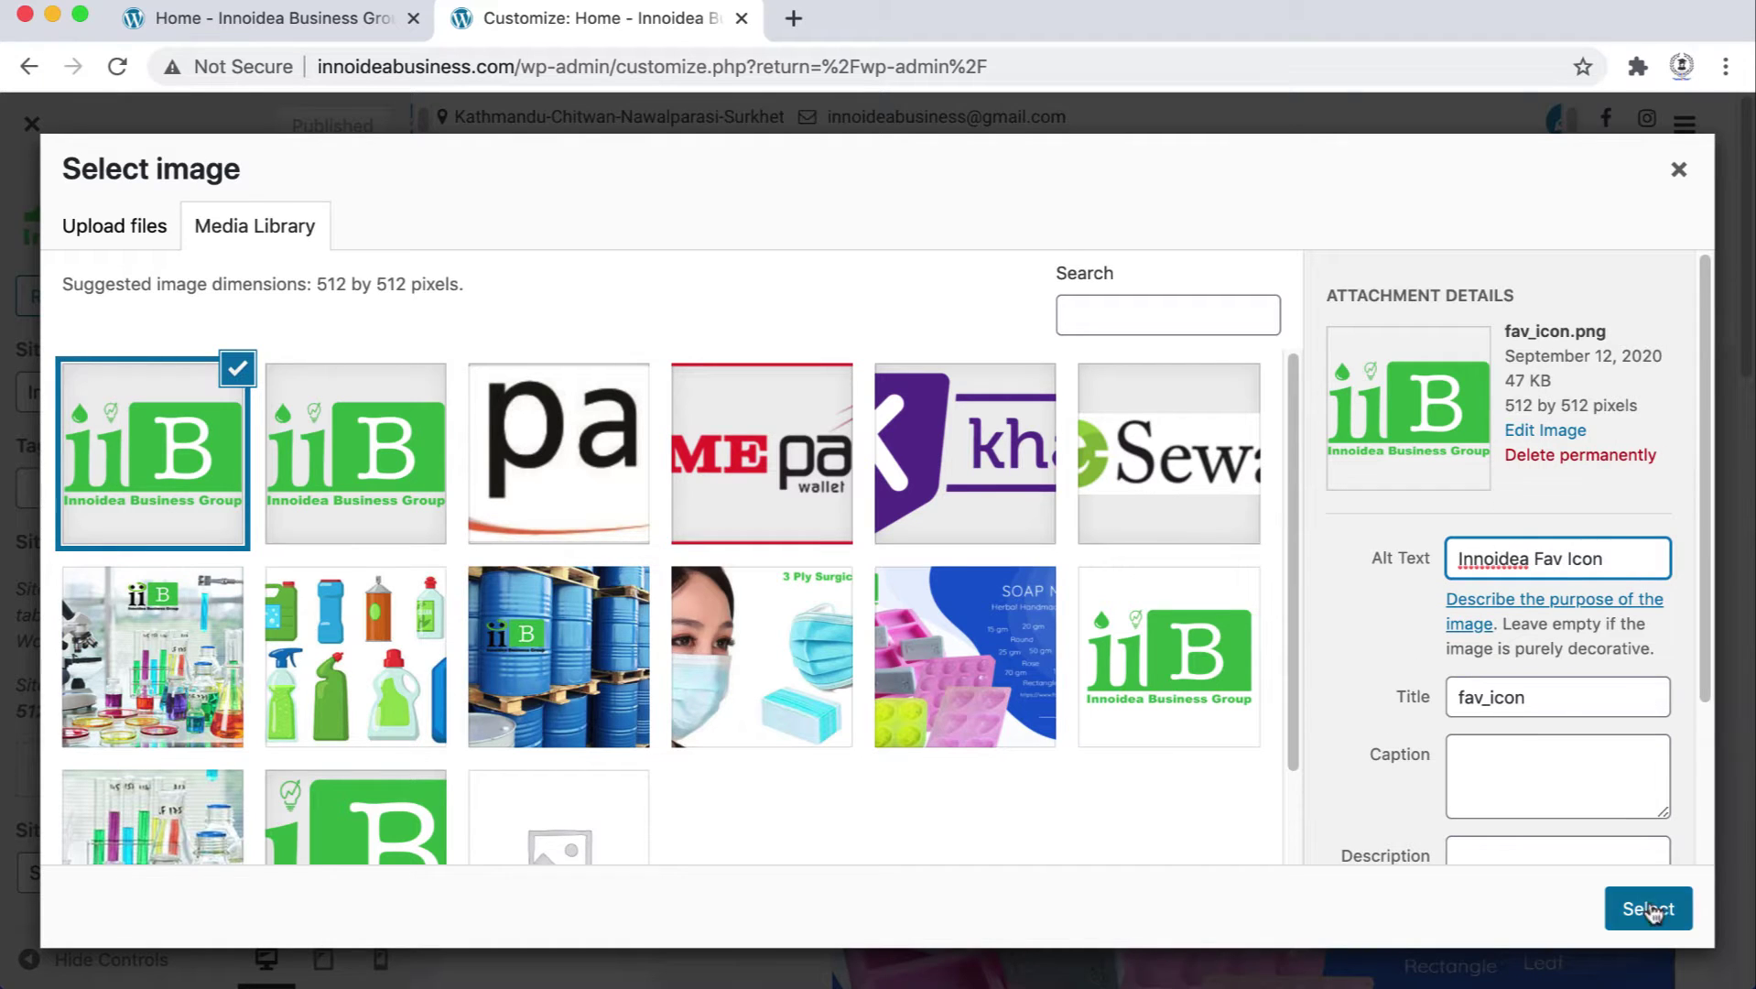
left_click(1652, 912)
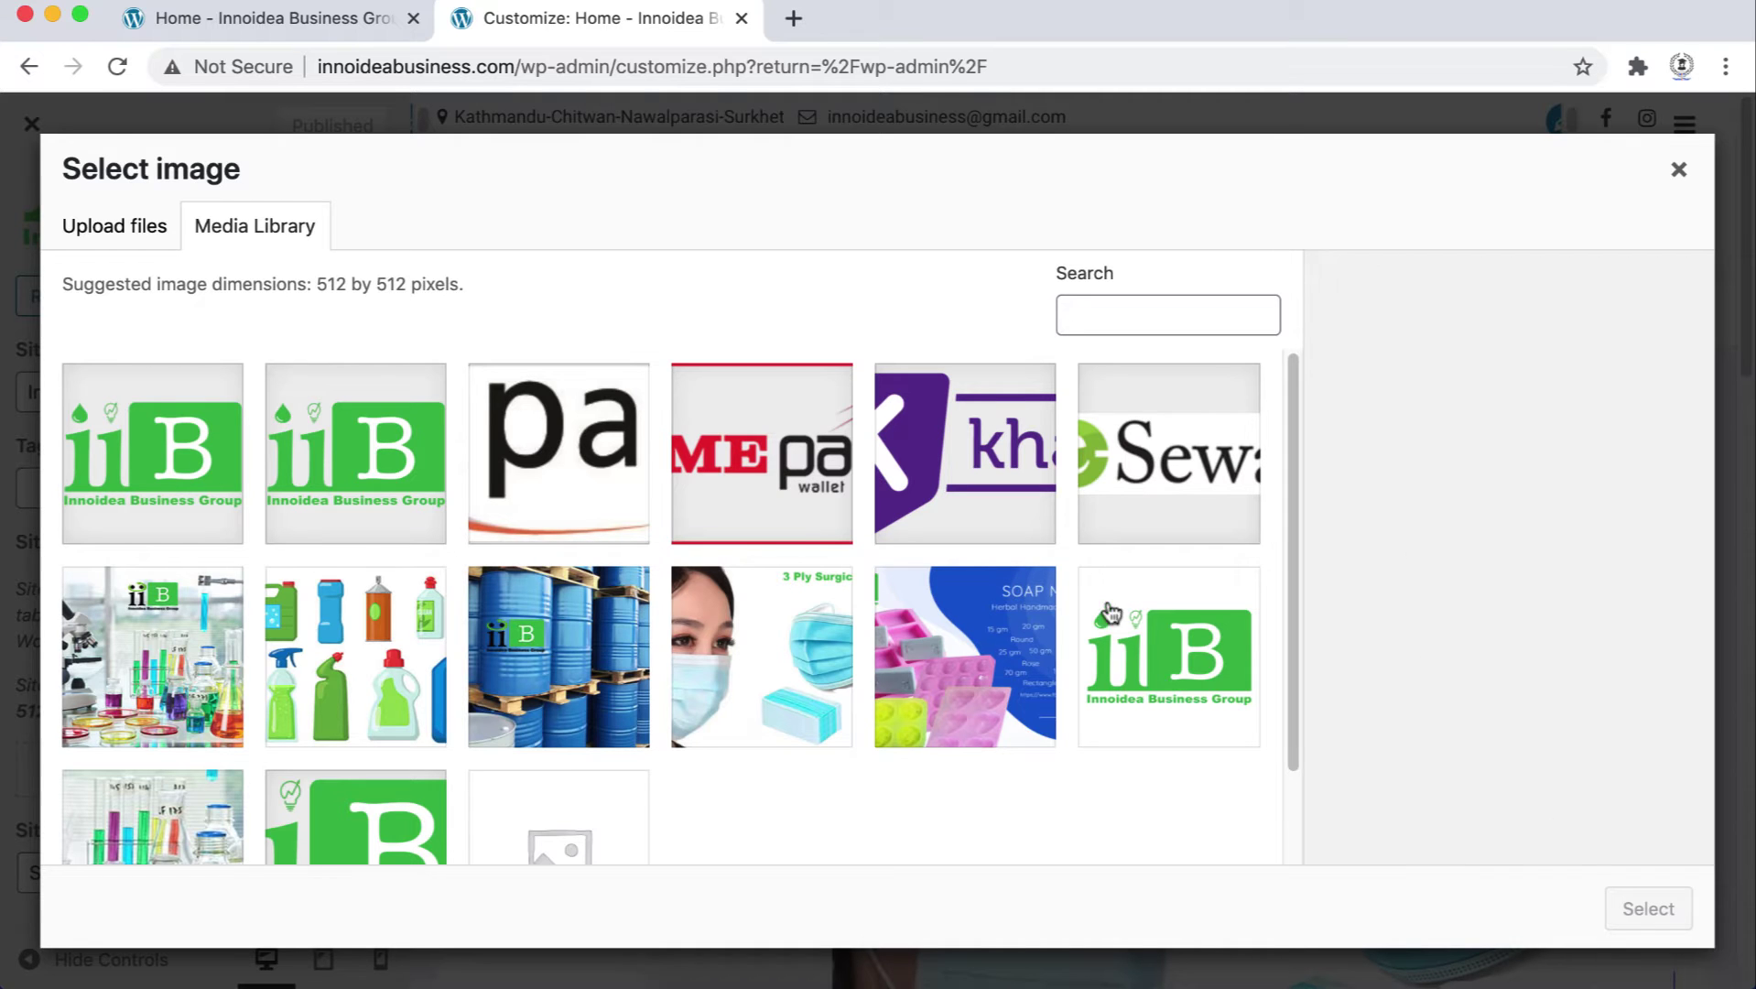
scroll(1104, 762, "down", 2)
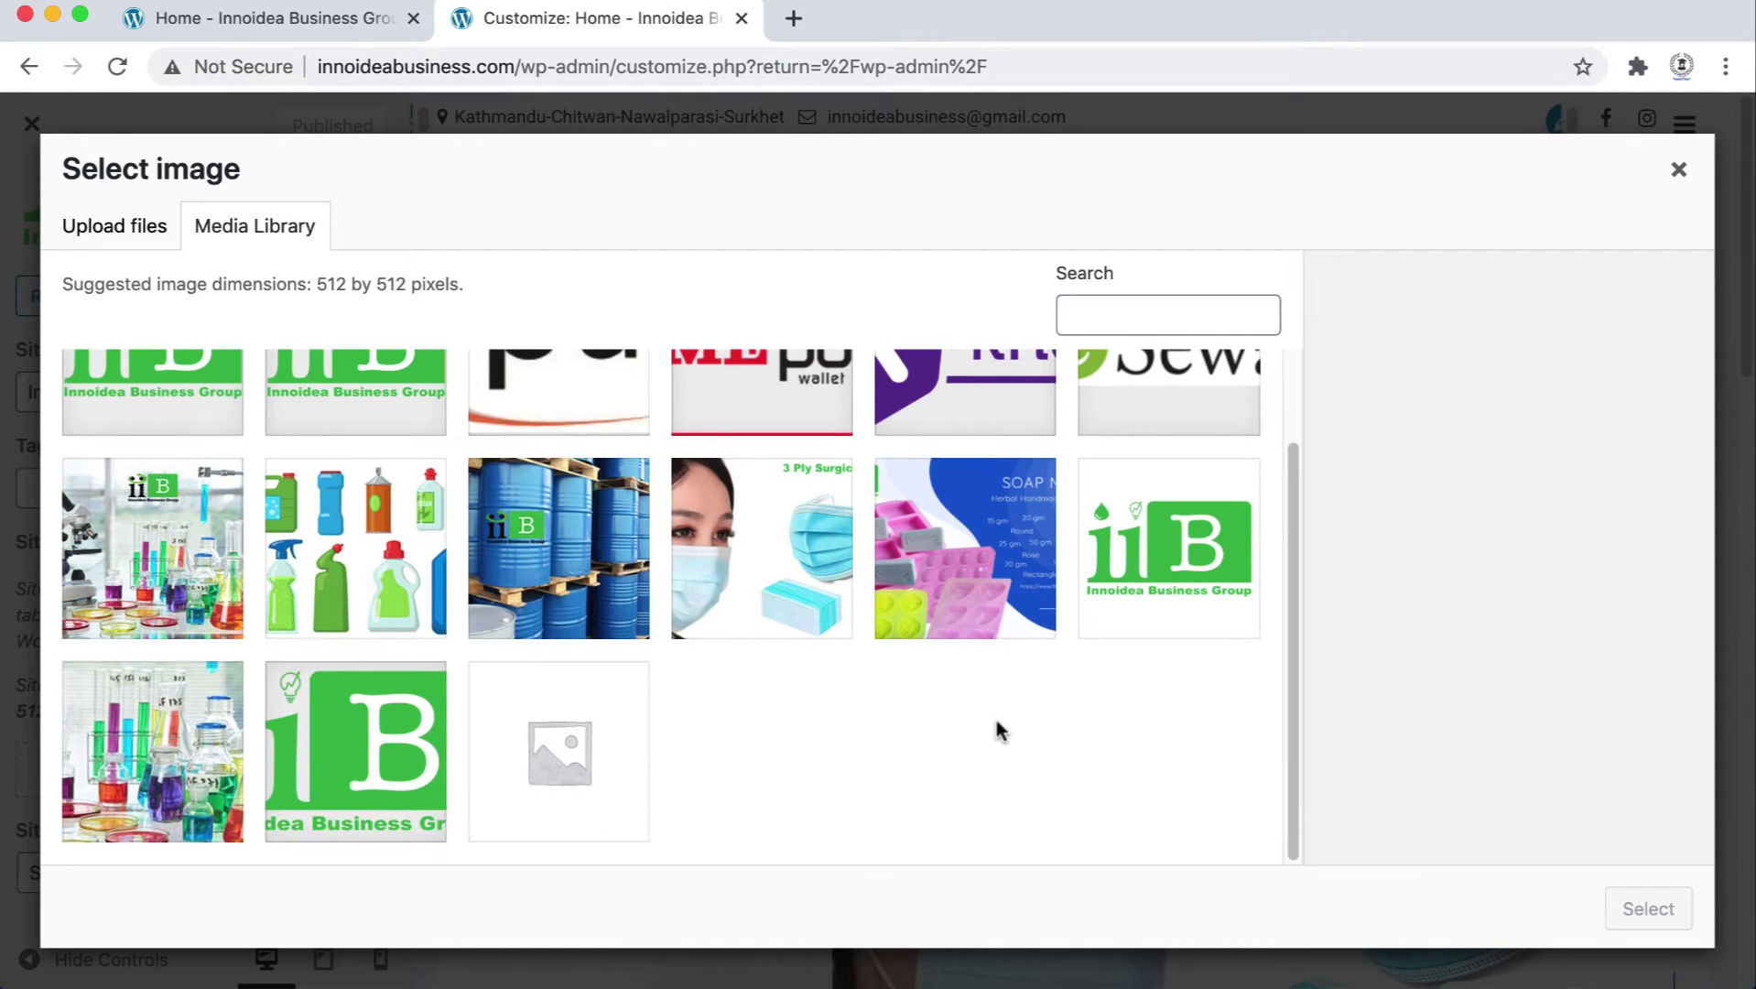
scroll(996, 723, "up", 2)
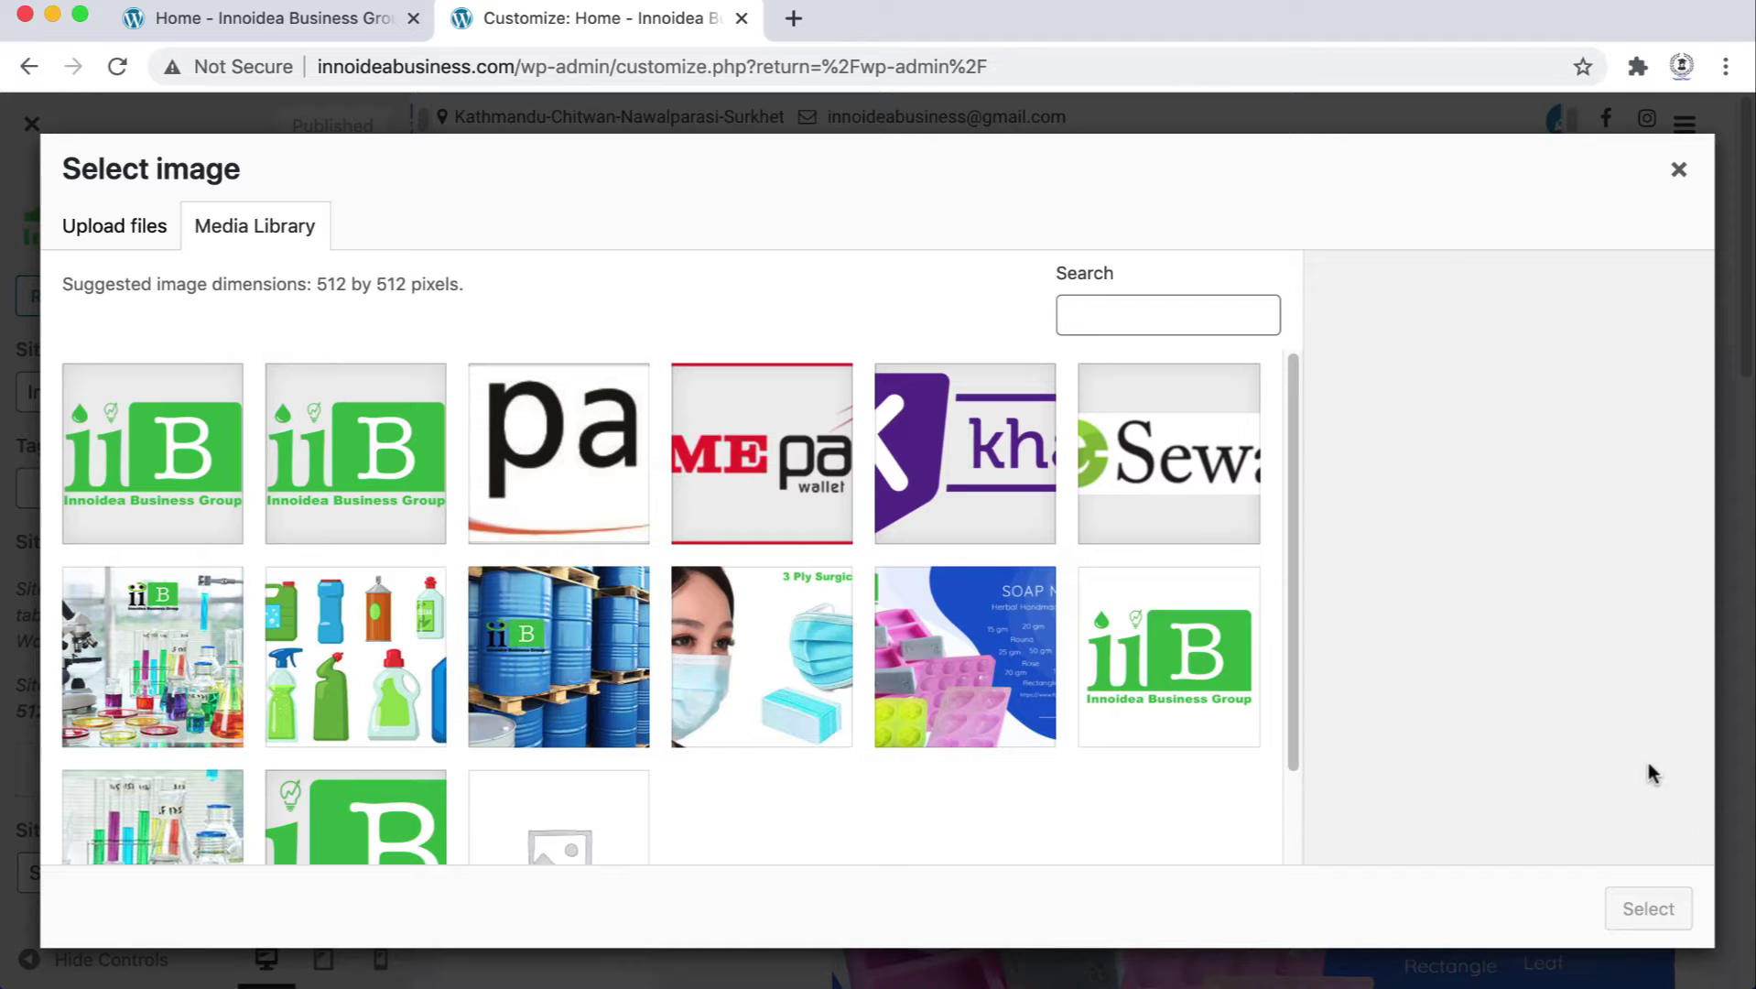
left_click(1678, 168)
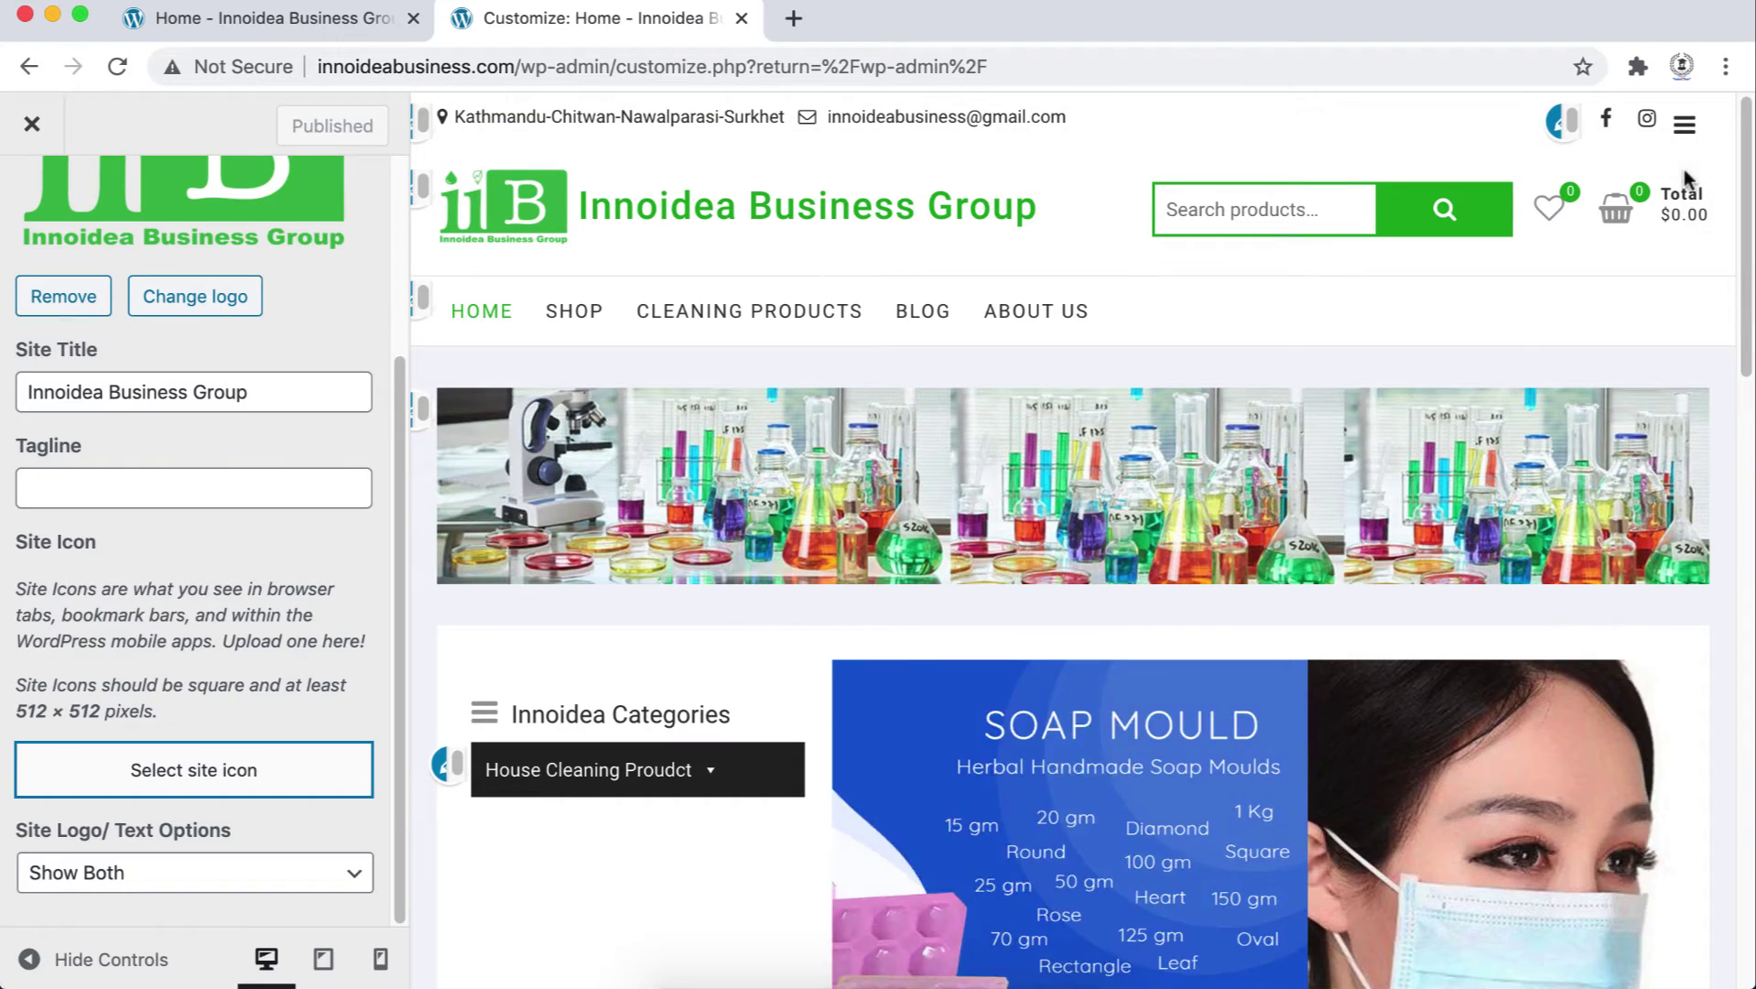
Find the AWS login page and sign in as root user with the saved email and password
left_click(944, 945)
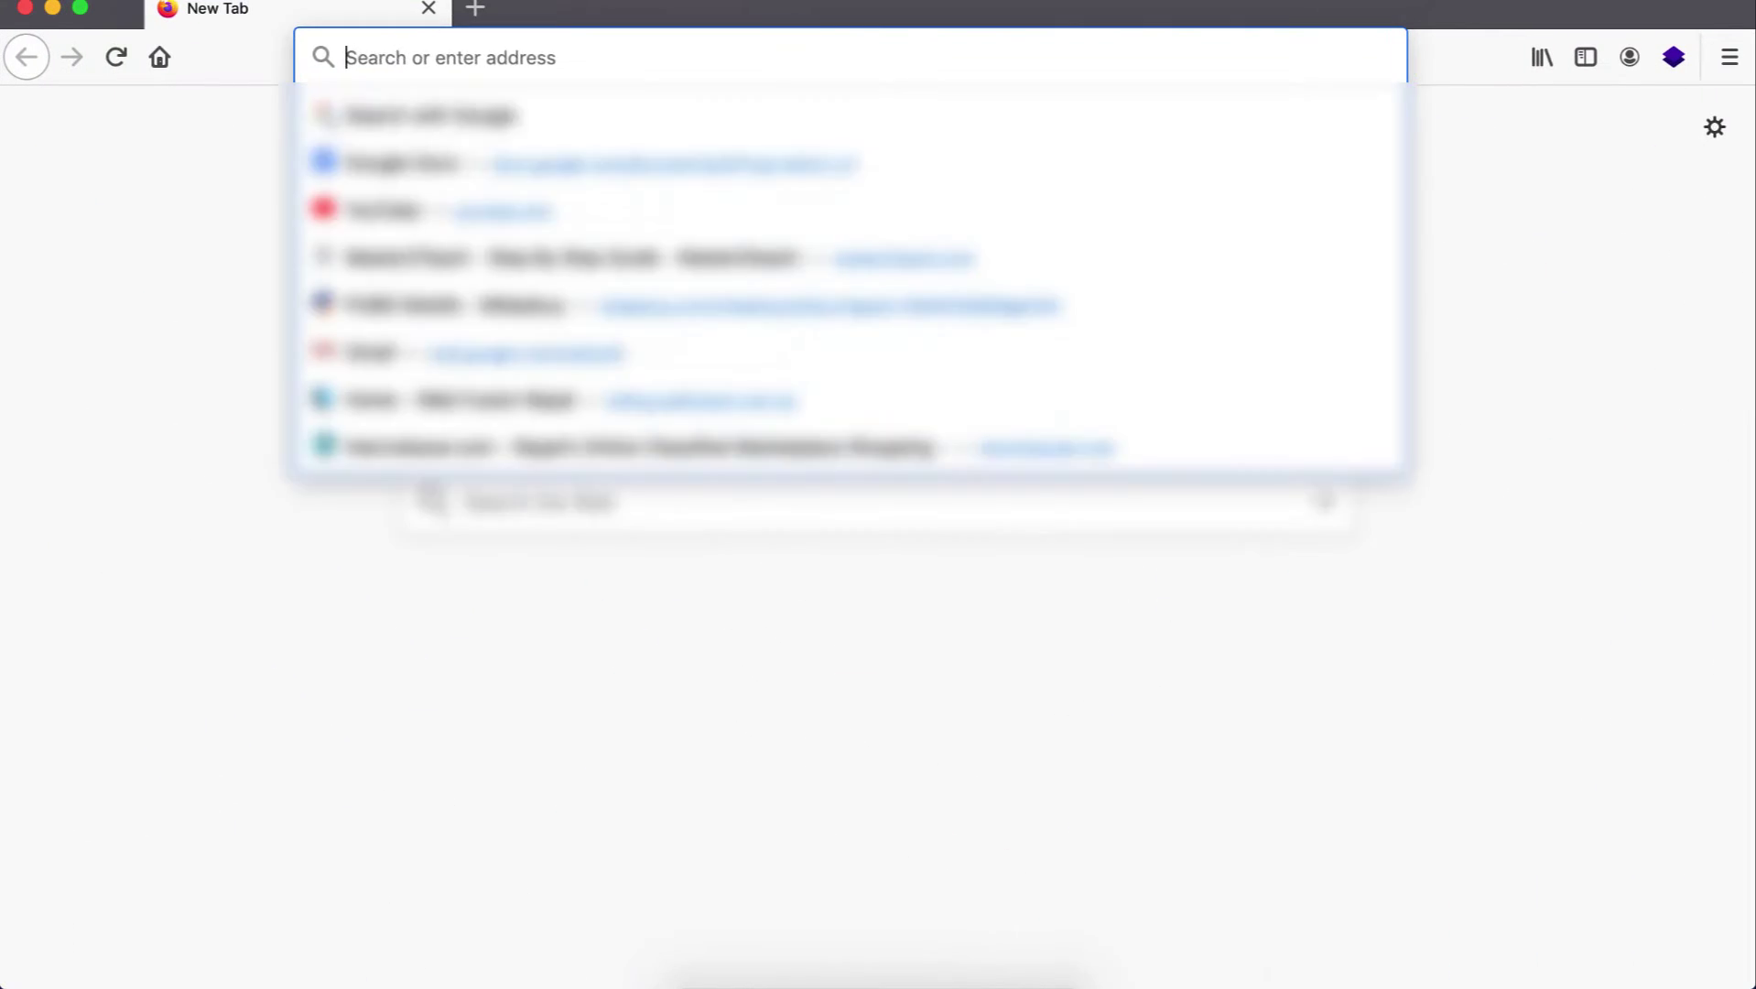
type("aws login")
key("Return")
left_click(262, 859)
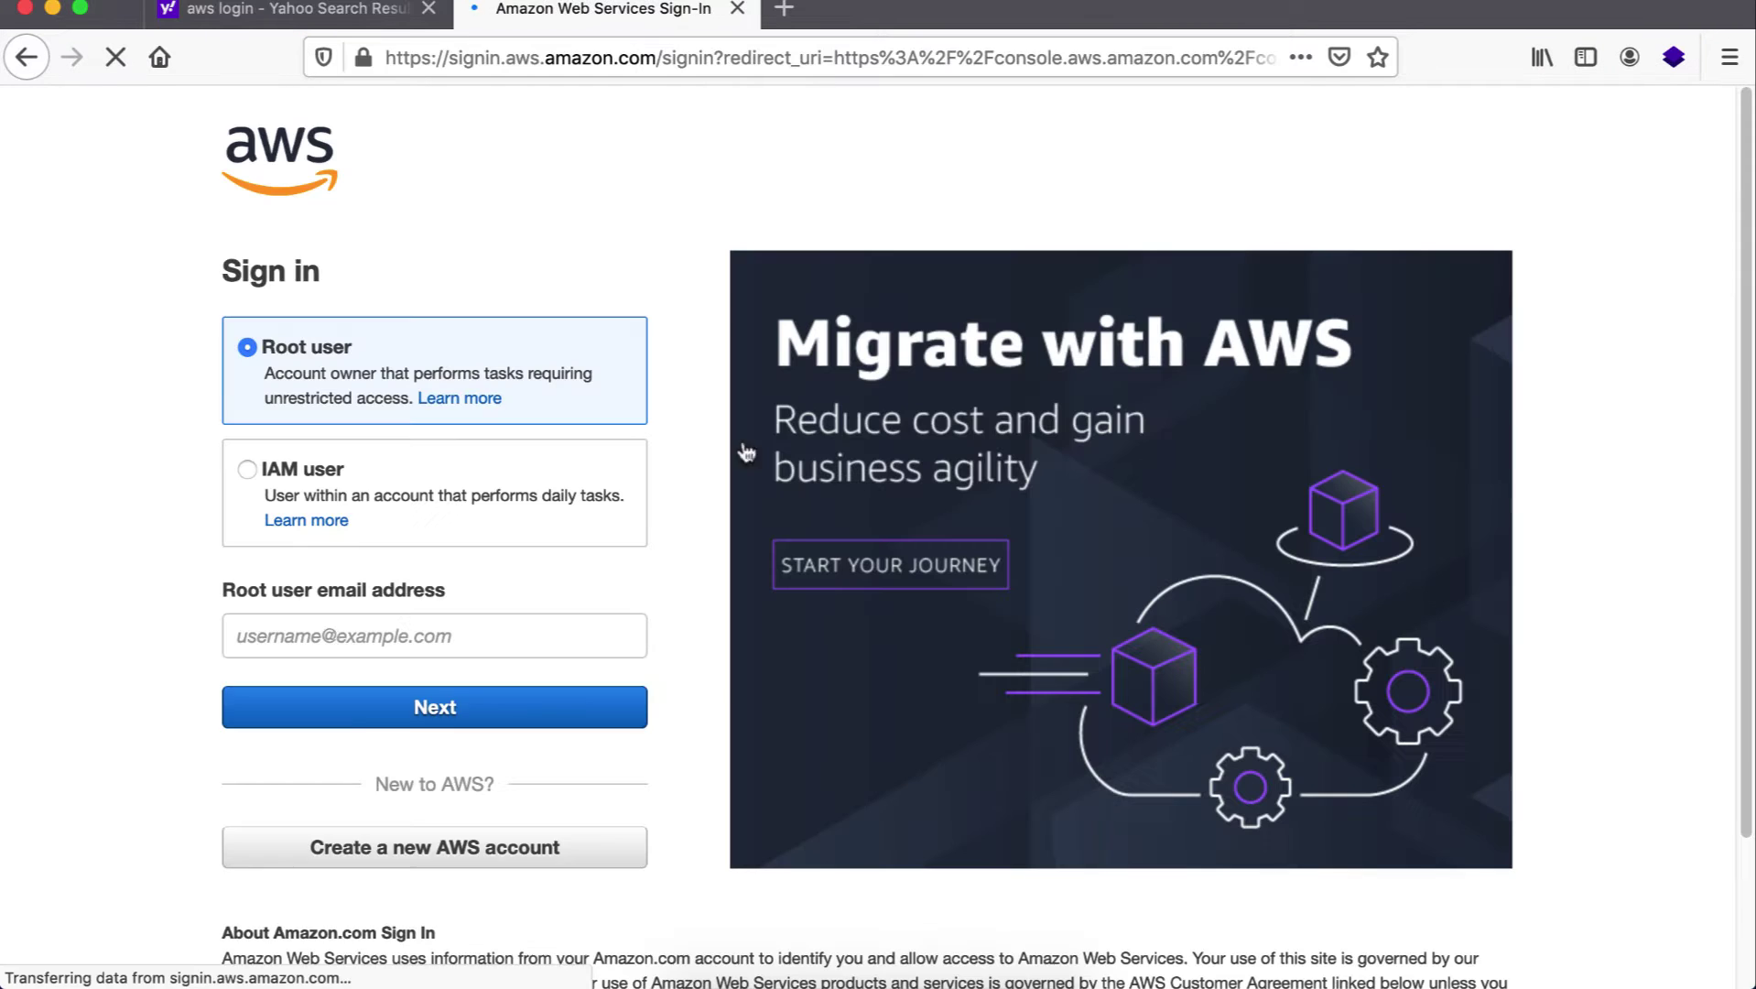
left_click(336, 638)
left_click(327, 675)
left_click(344, 705)
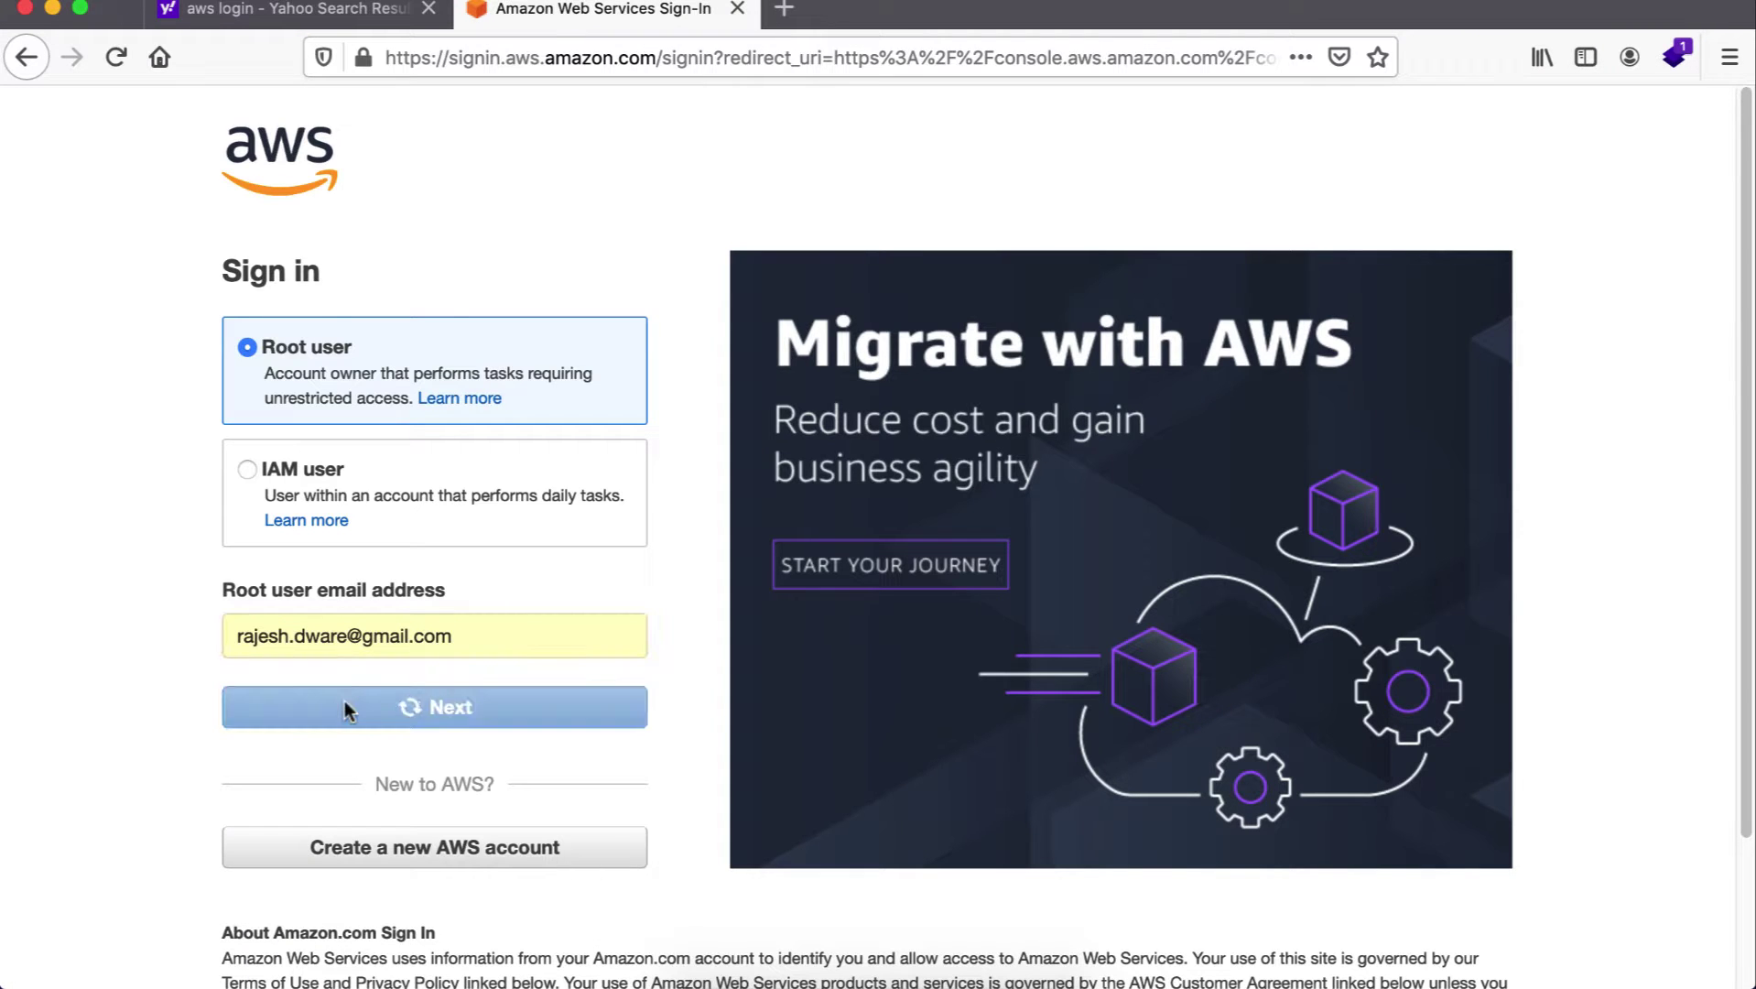
left_click(313, 476)
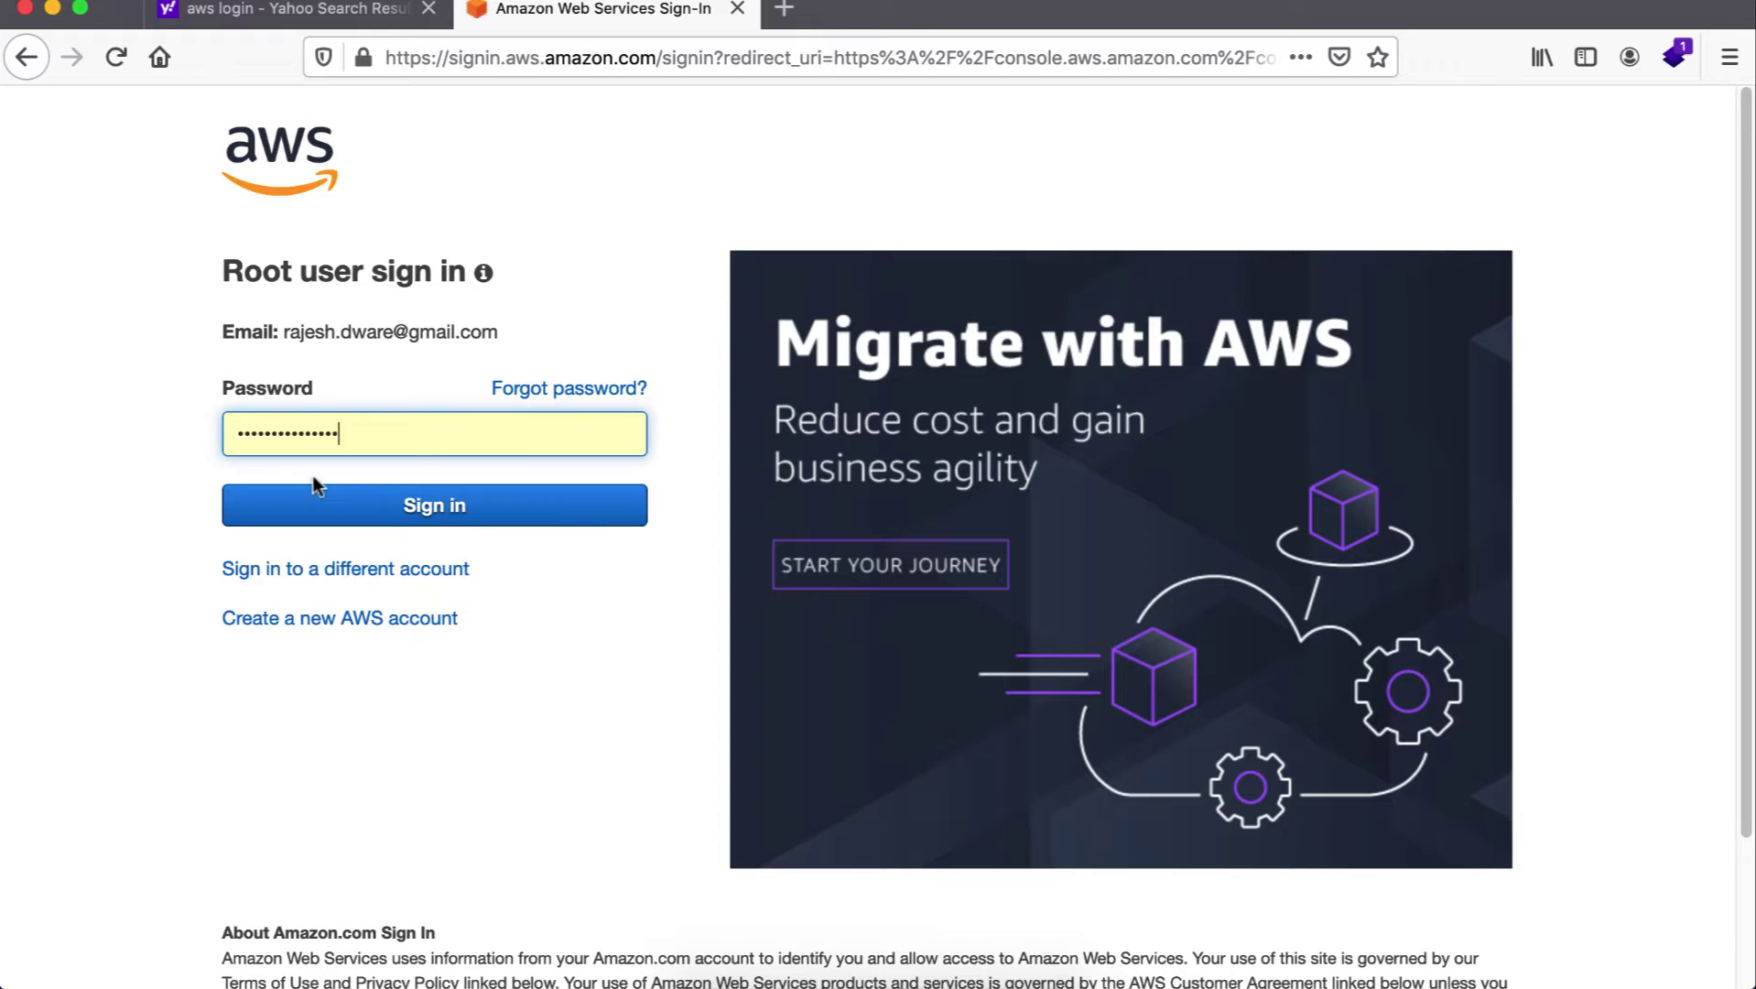
left_click(439, 516)
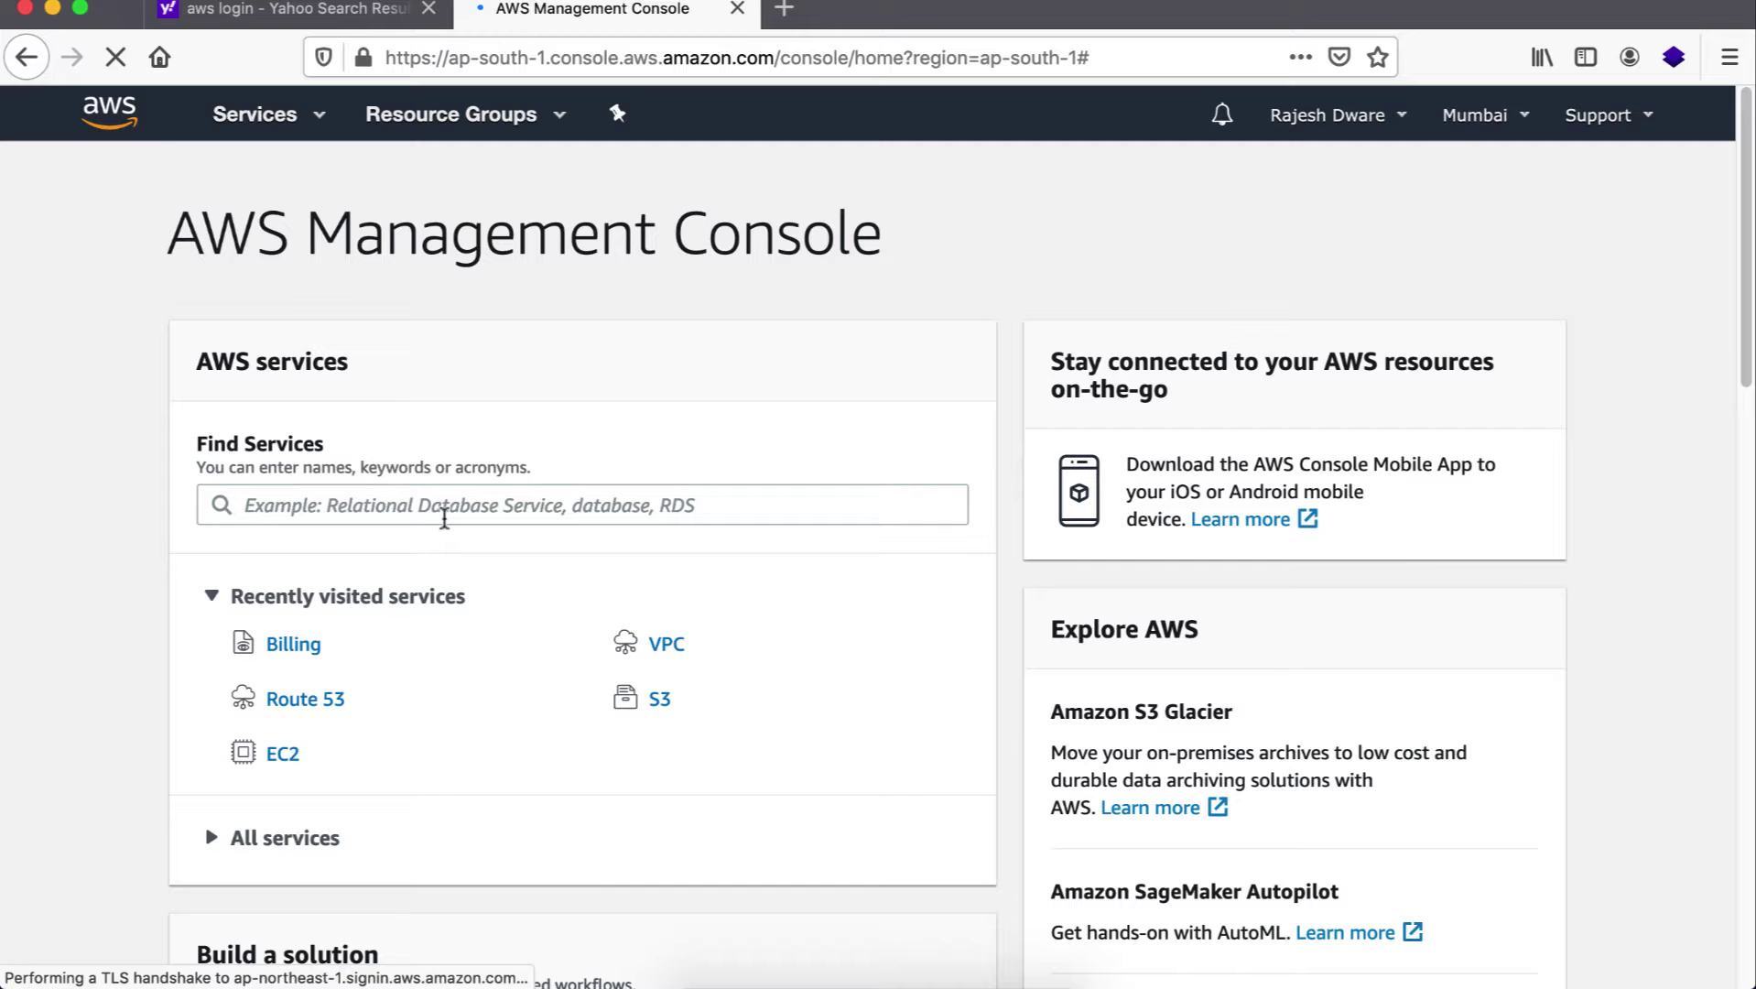
Open EC2 Running instances and show the instance's Connect instructions
left_click(287, 755)
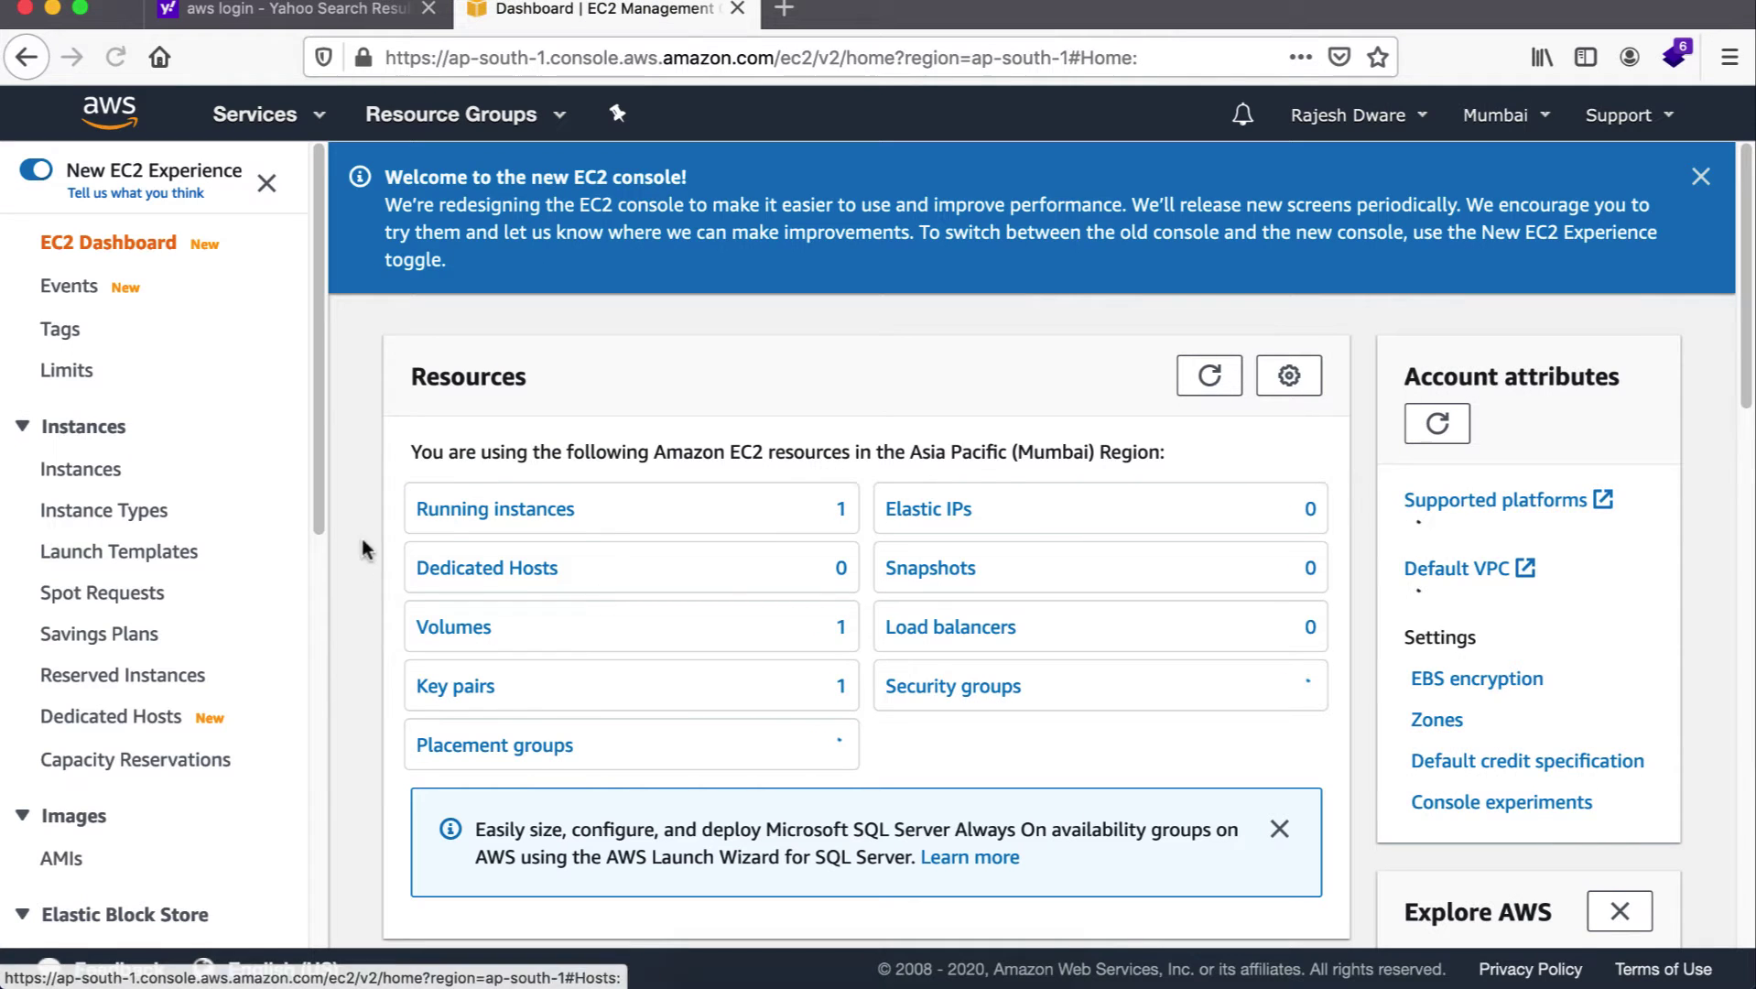
left_click(528, 508)
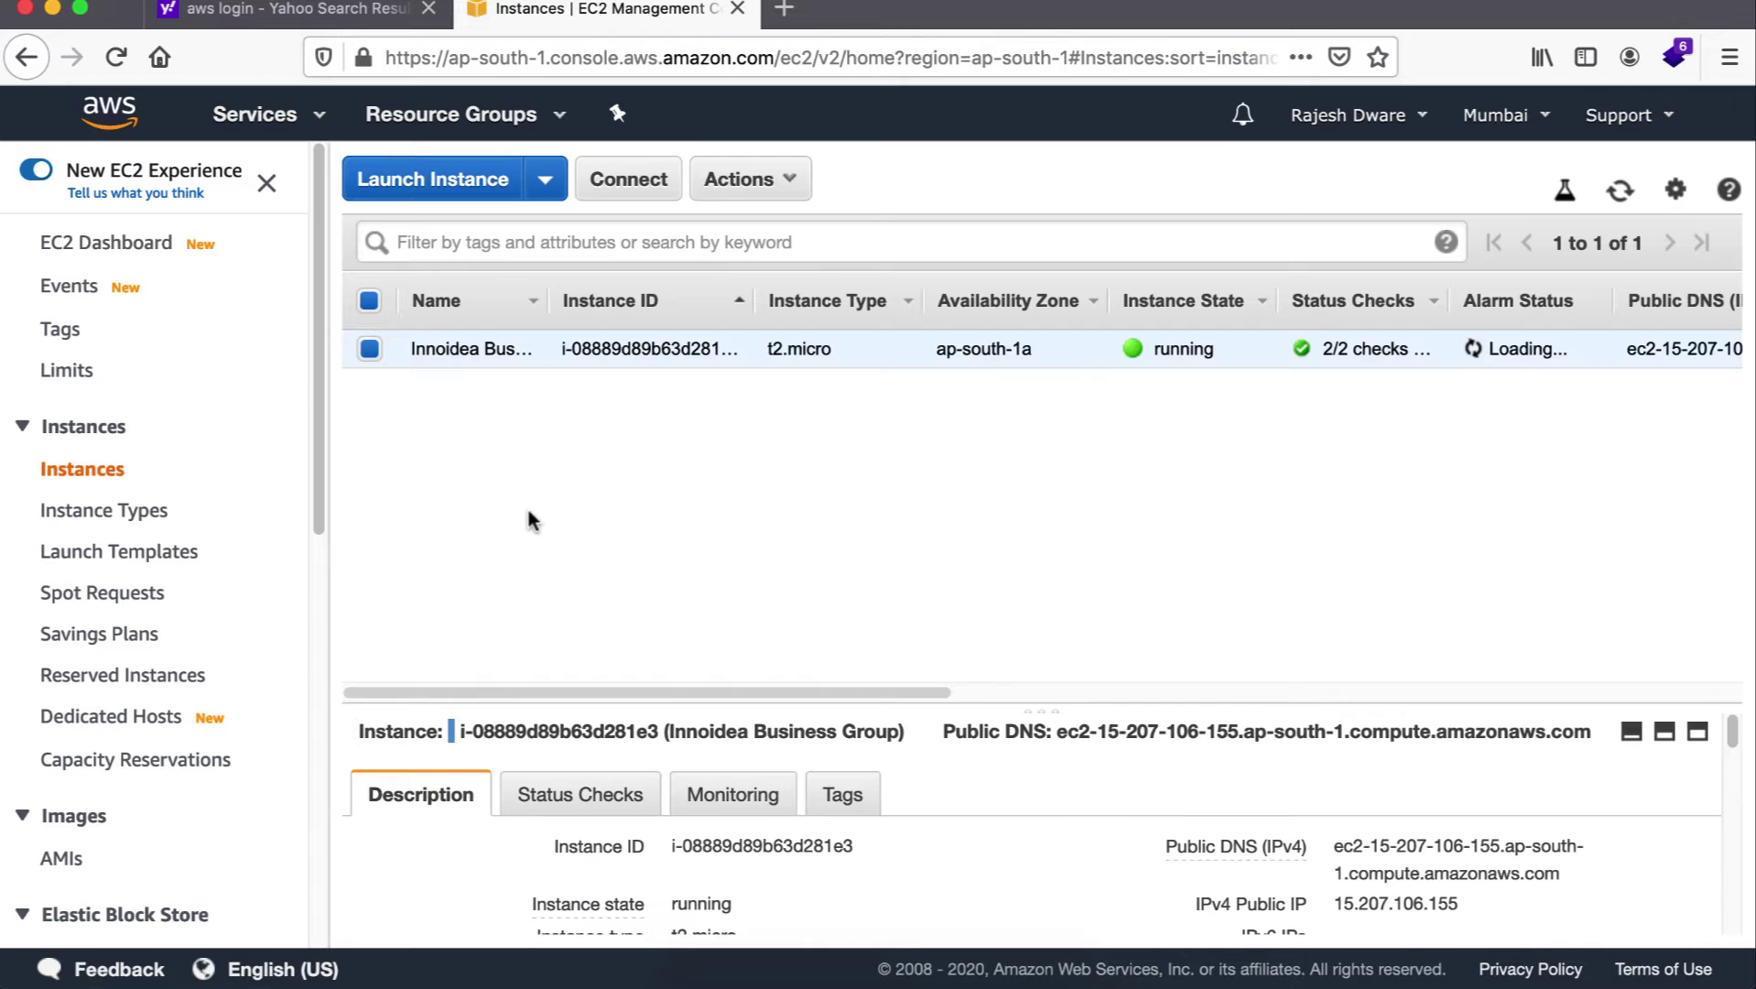
left_click(620, 179)
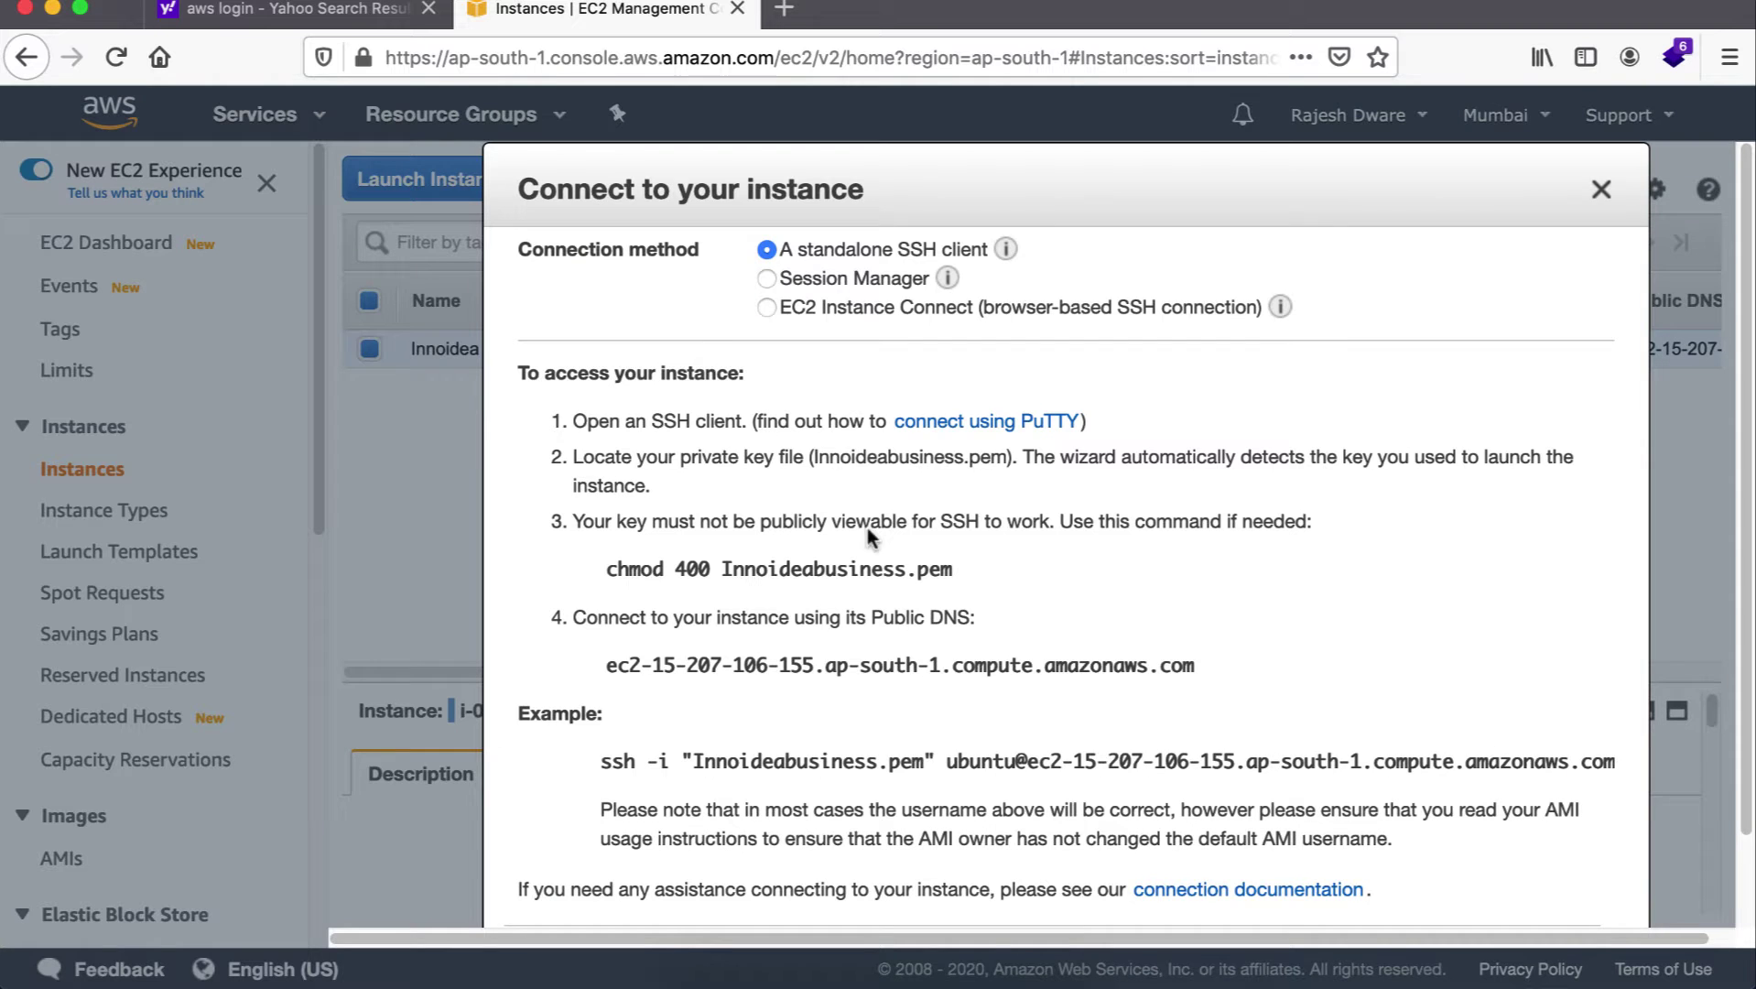
scroll(990, 596, "down", 2)
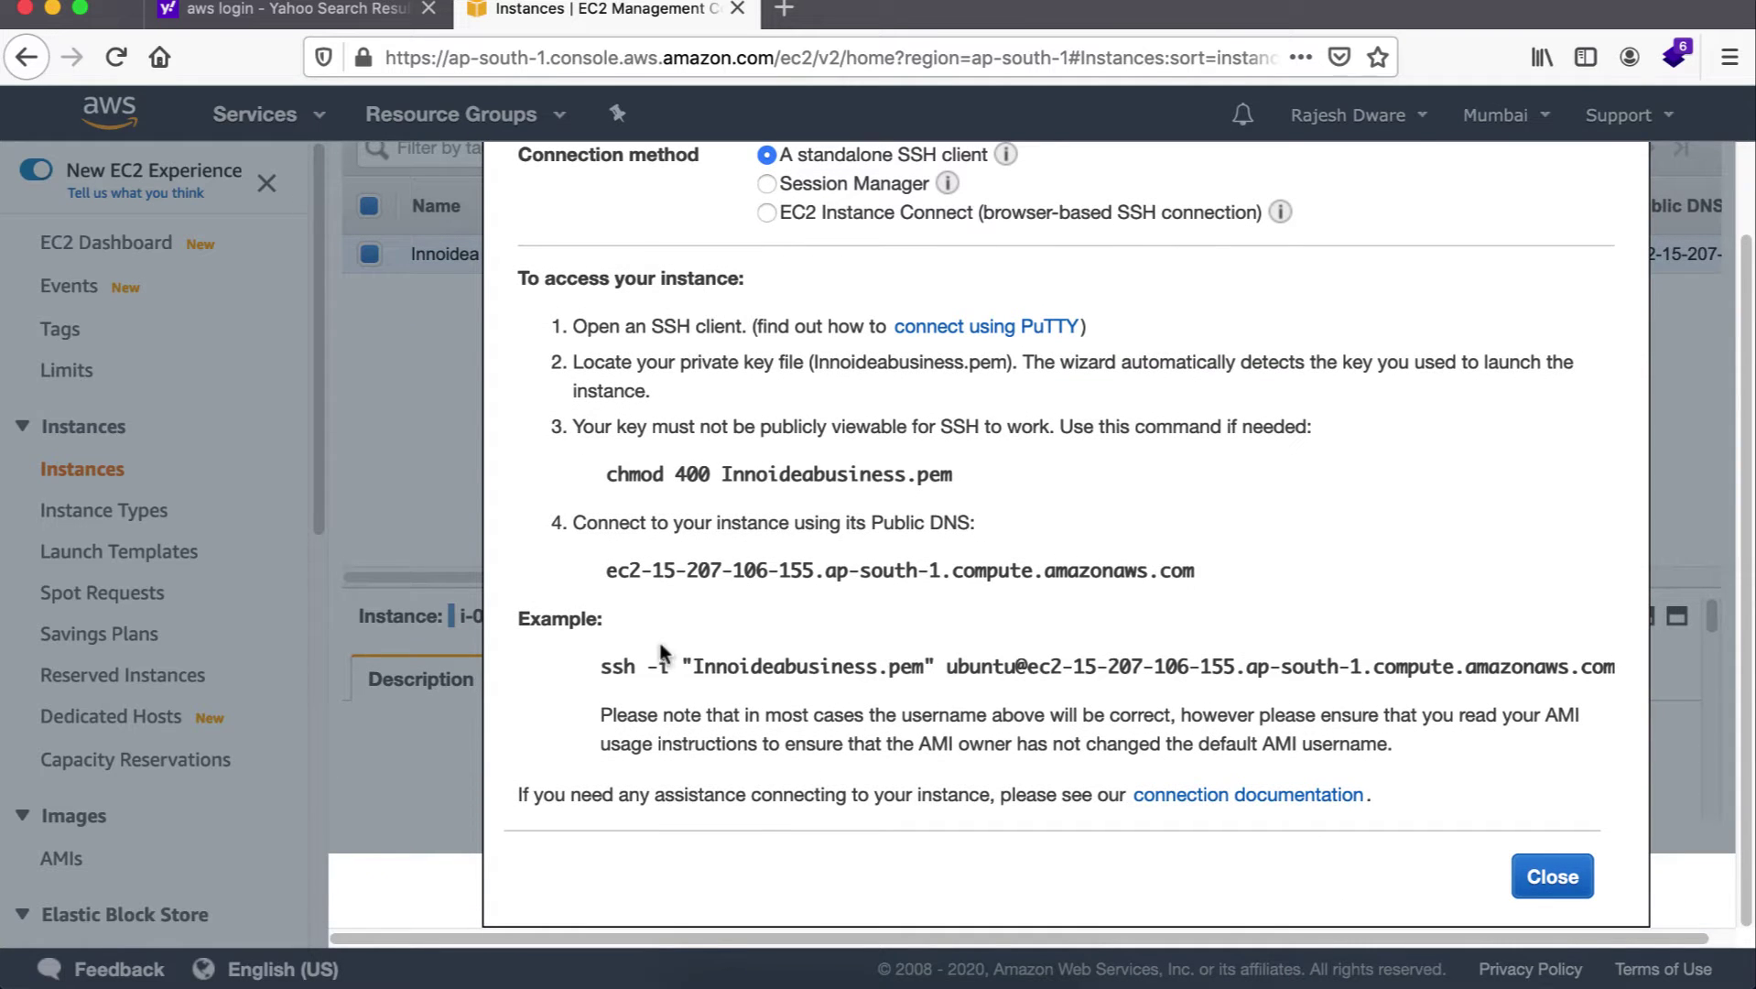
Select the example ssh command and launch Terminal from Launchpad
triple_click(599, 669)
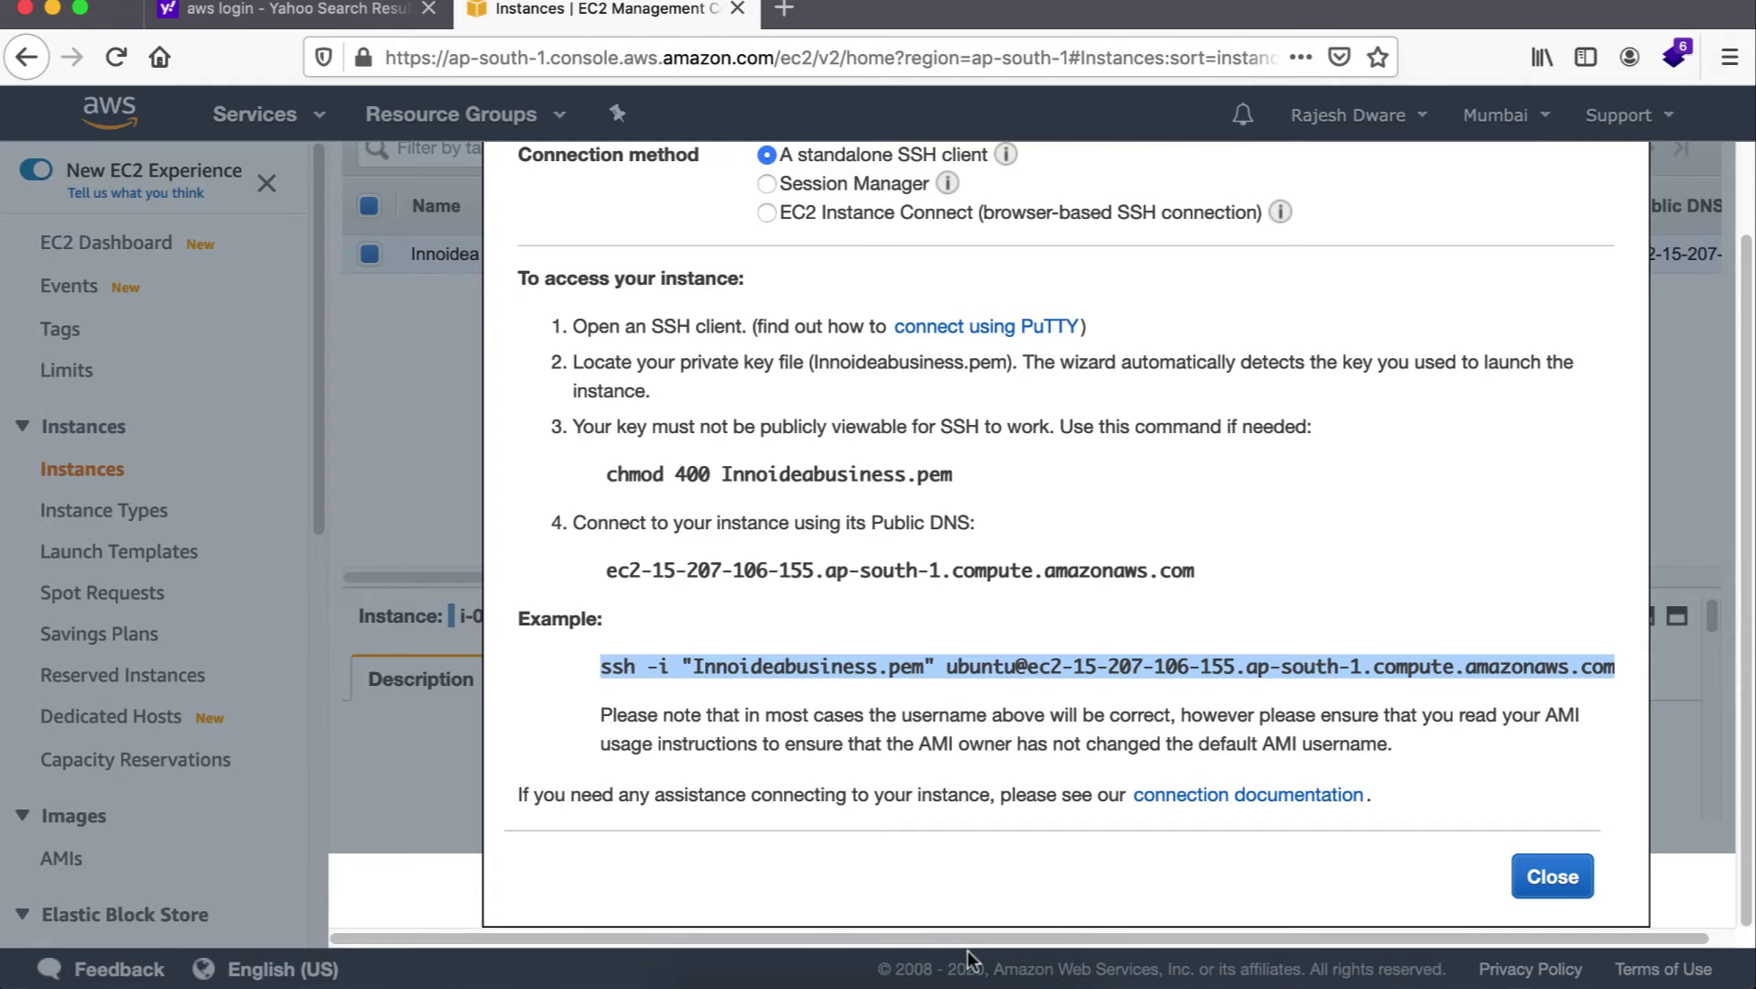
left_click(686, 968)
left_click(652, 802)
type("cd Downloads")
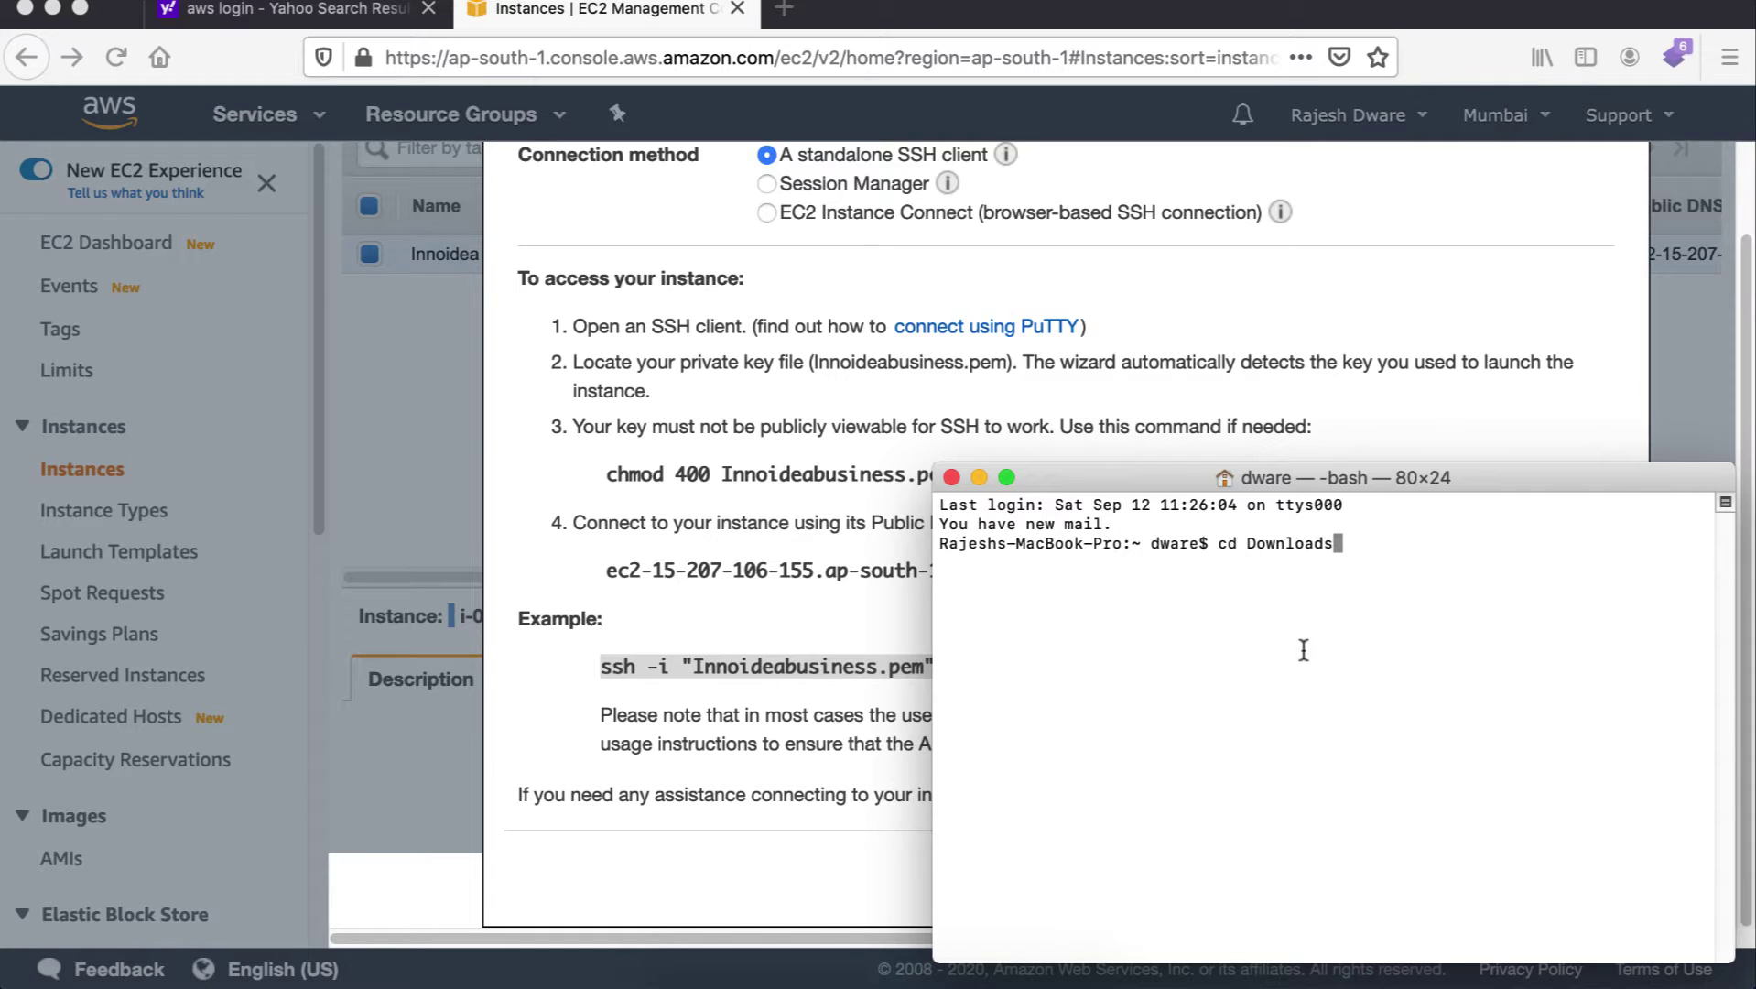
Run cd Downloads and ls, then paste and run the example ssh command
key("Return")
type("ls")
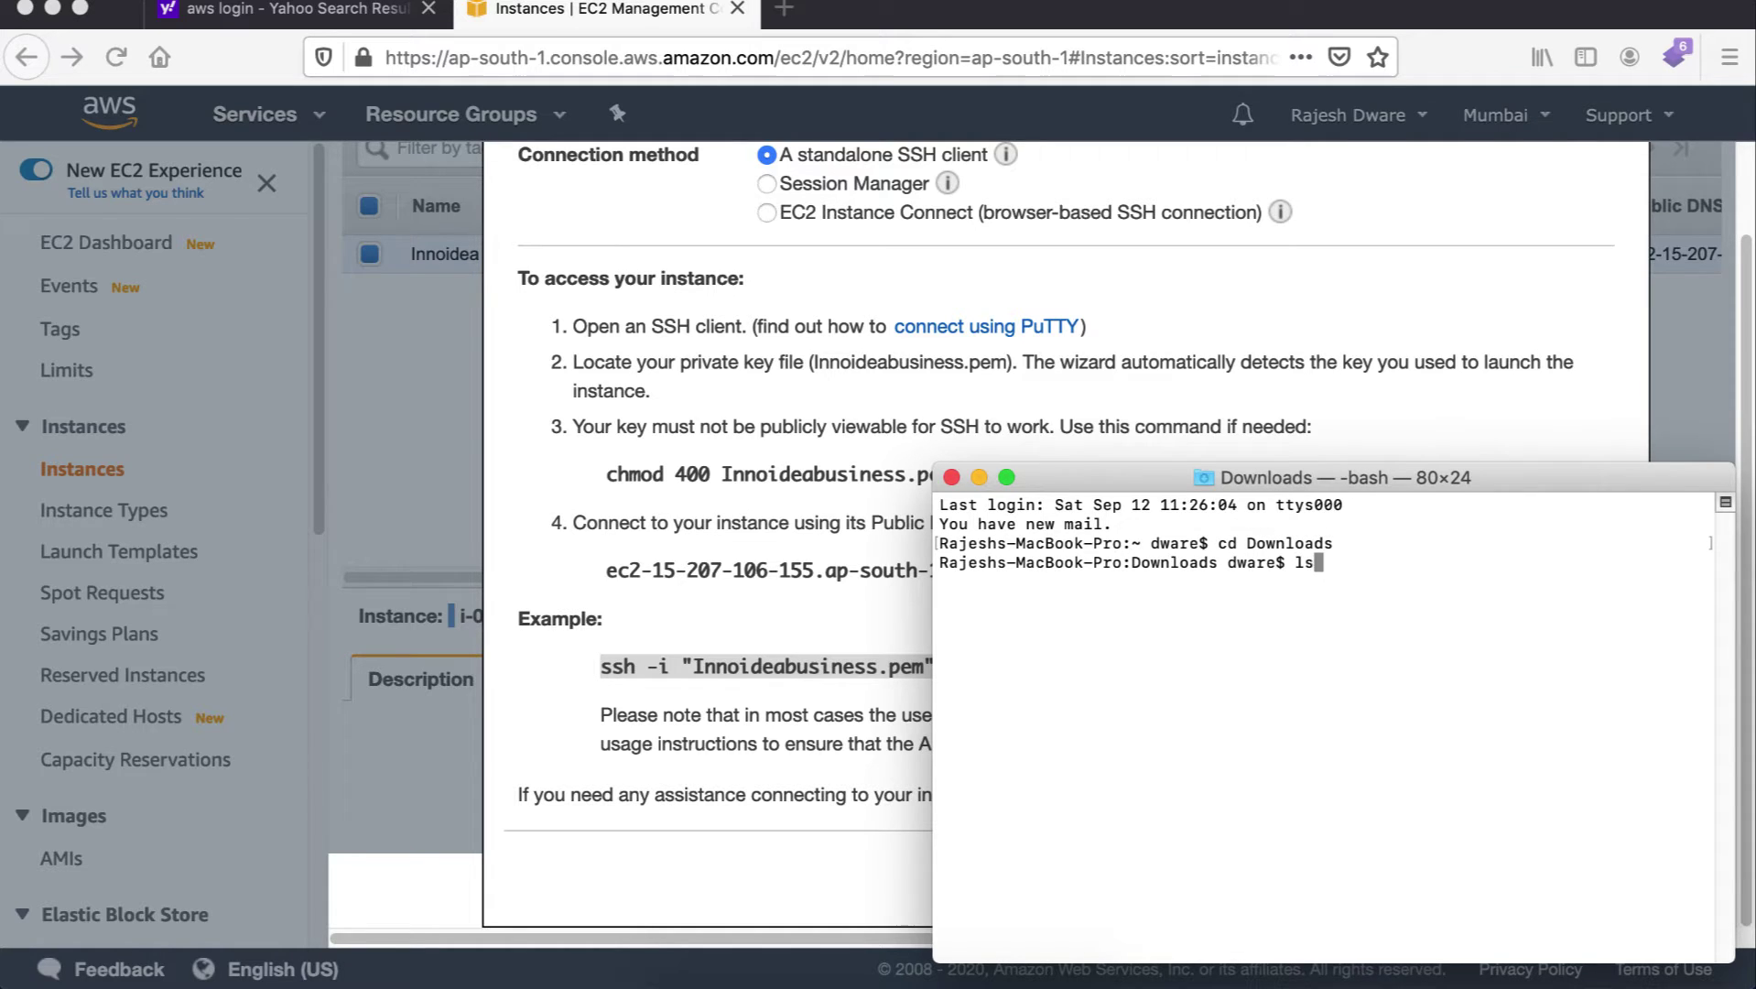
key("Return")
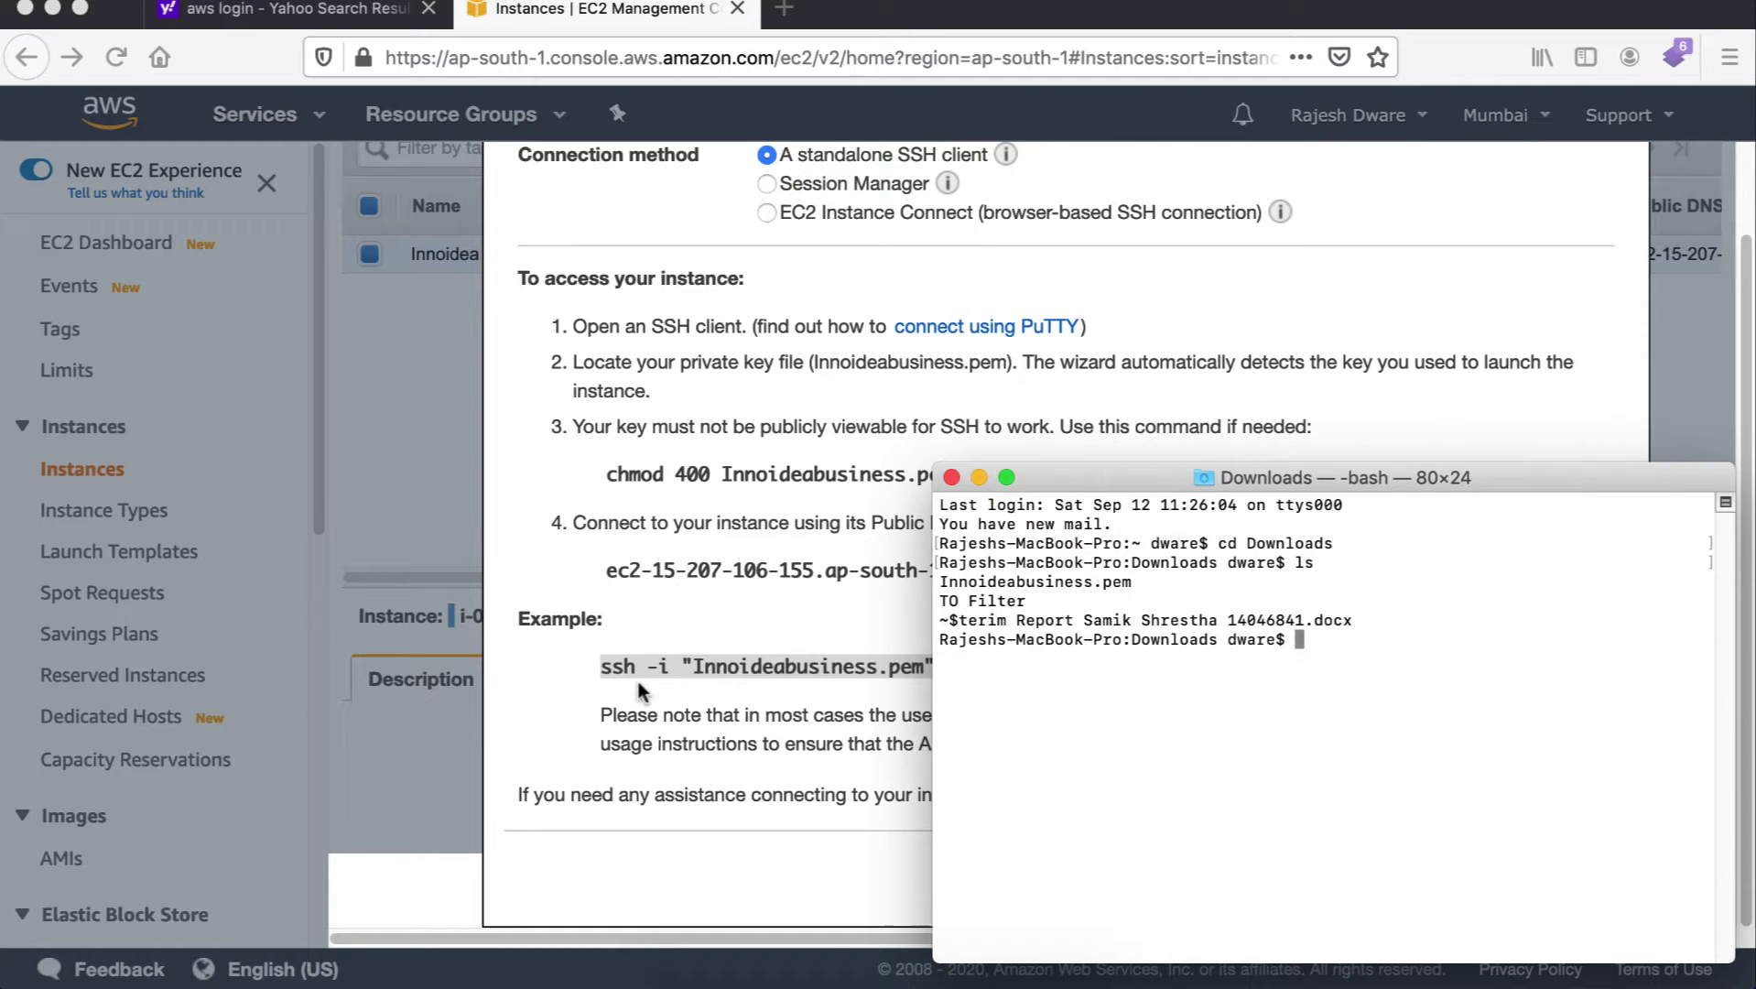
triple_click(624, 666)
key("super+c")
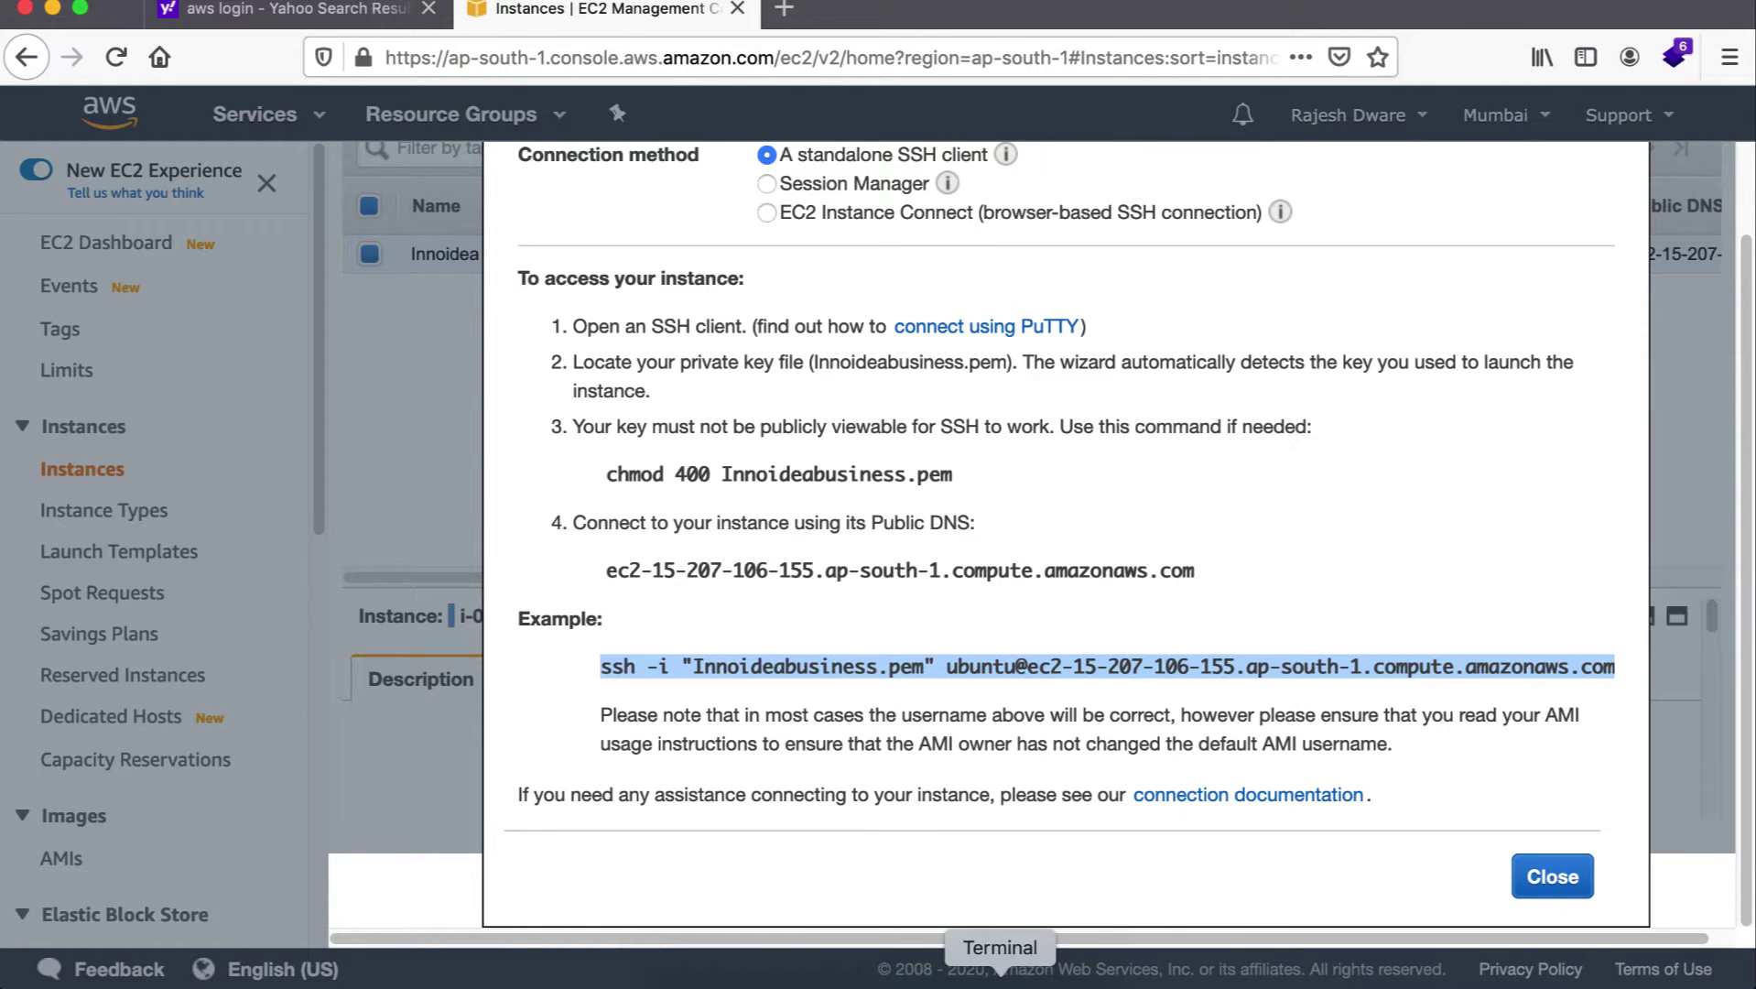
left_click(1000, 965)
key("super+v")
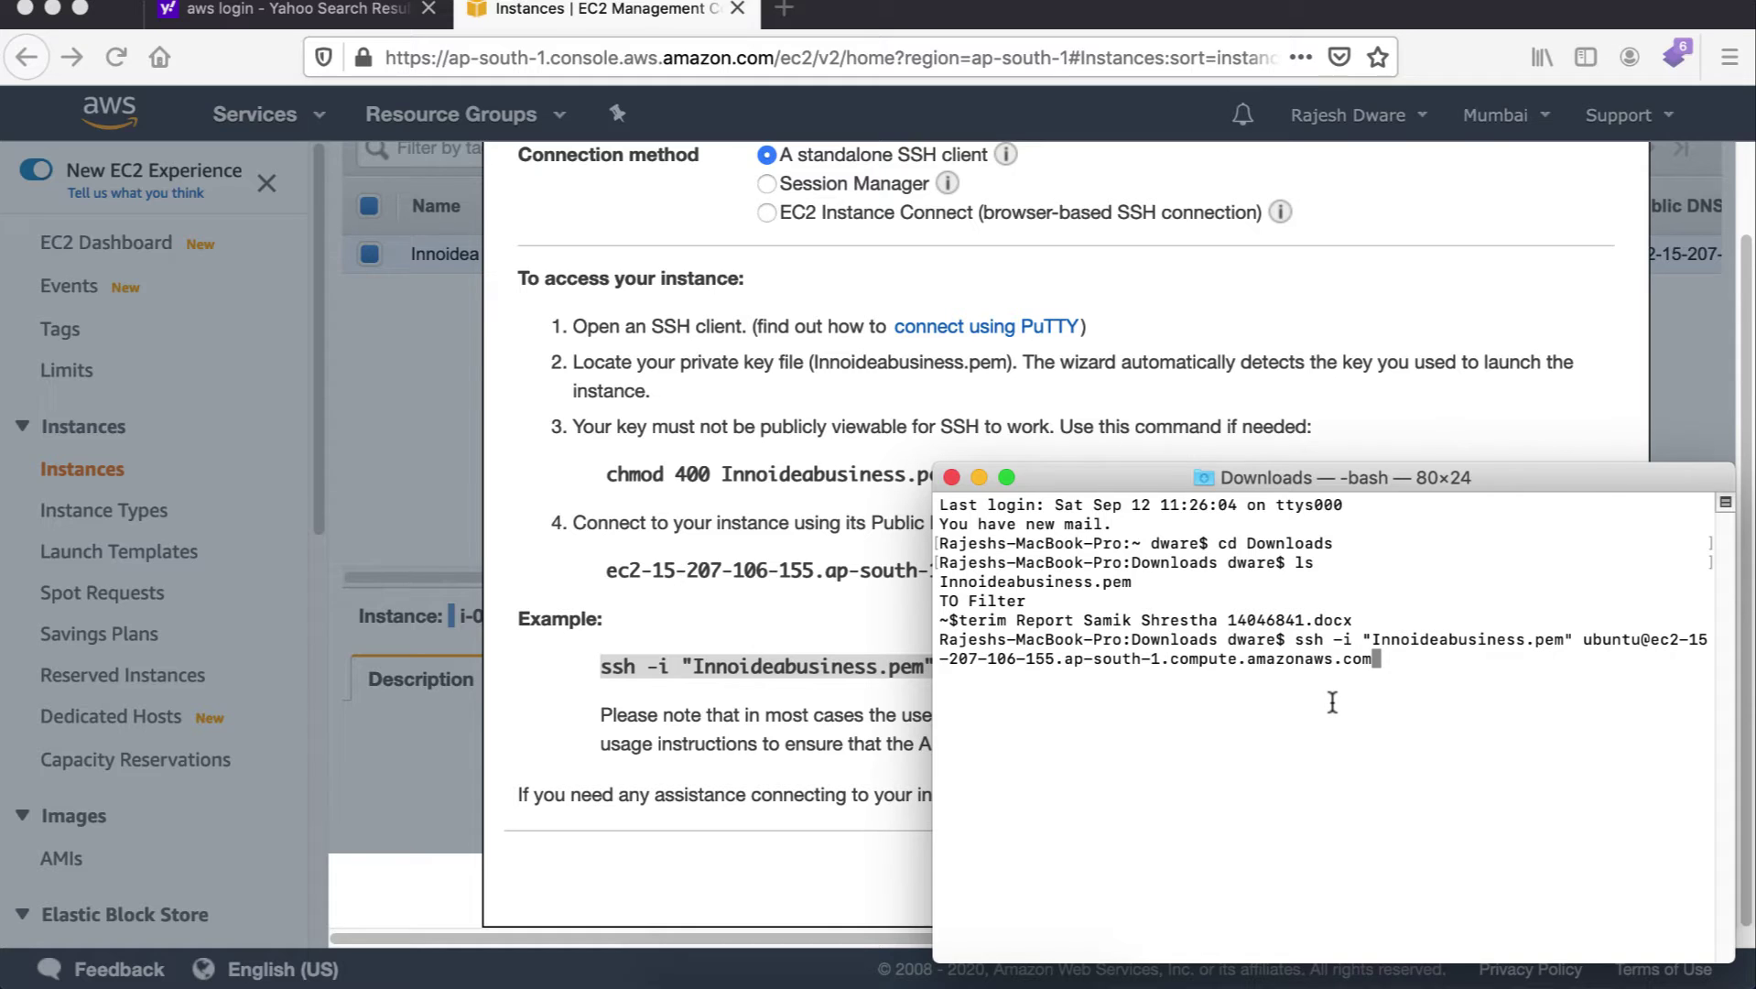
key("Return")
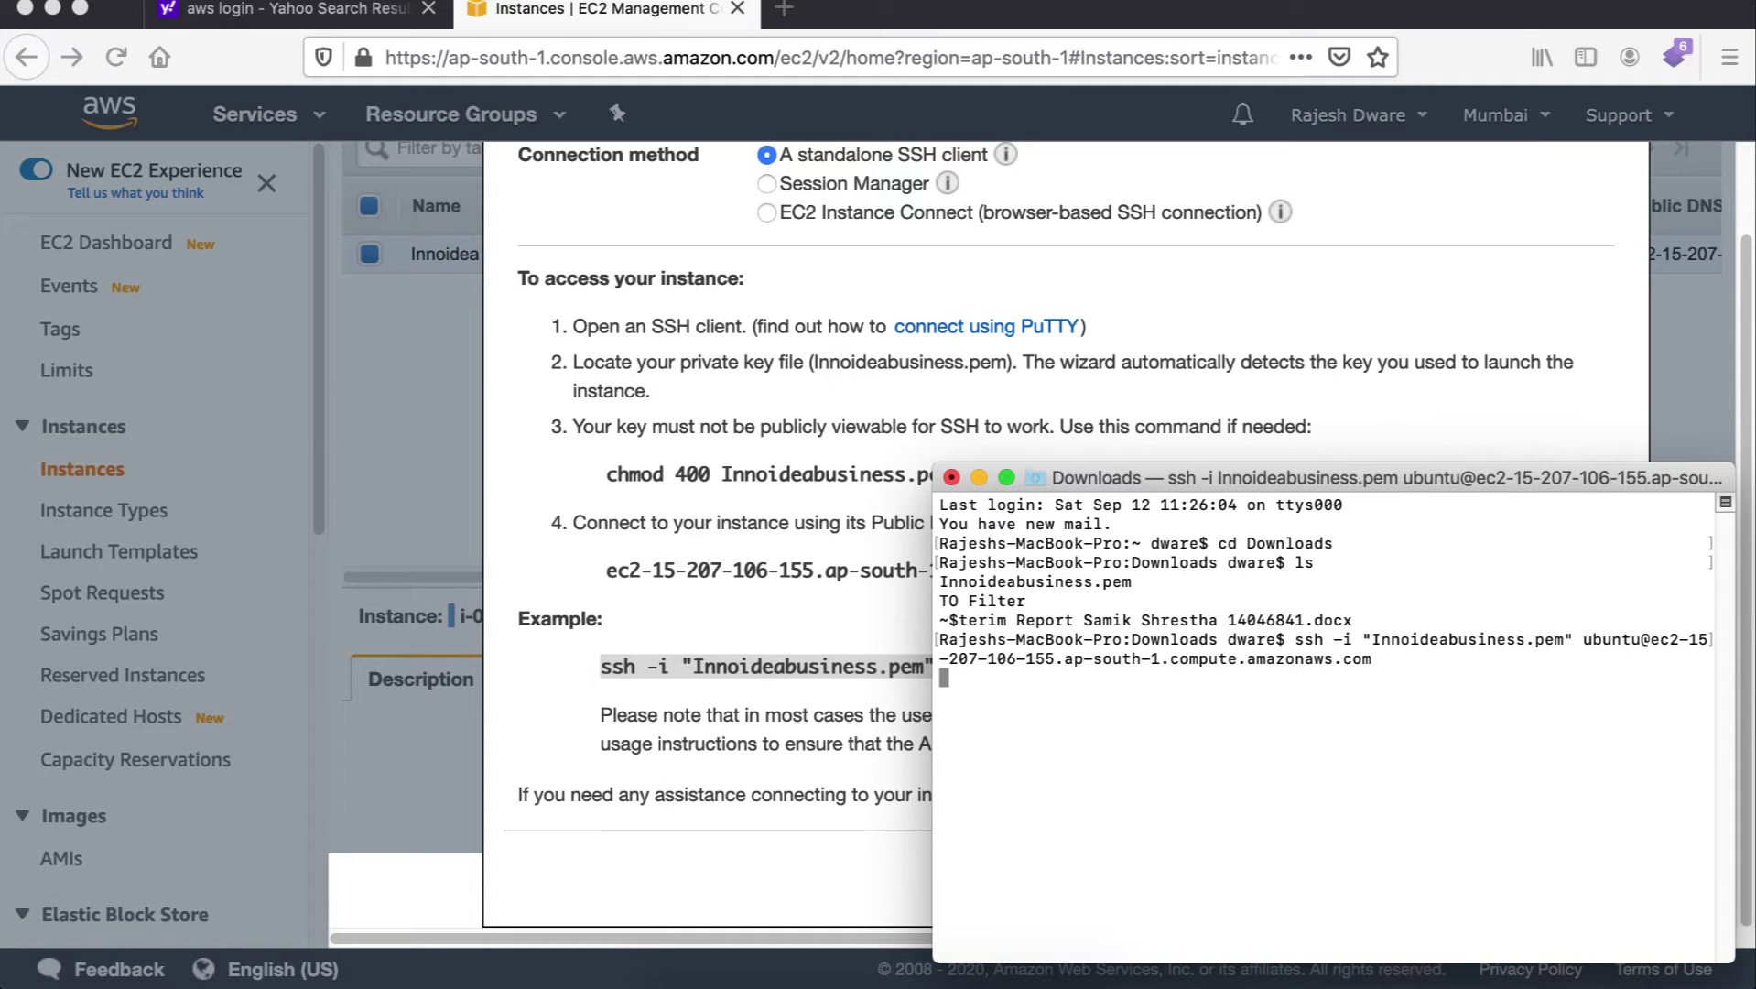
Clear the selection and close the EC2 Connect instructions
left_click(405, 409)
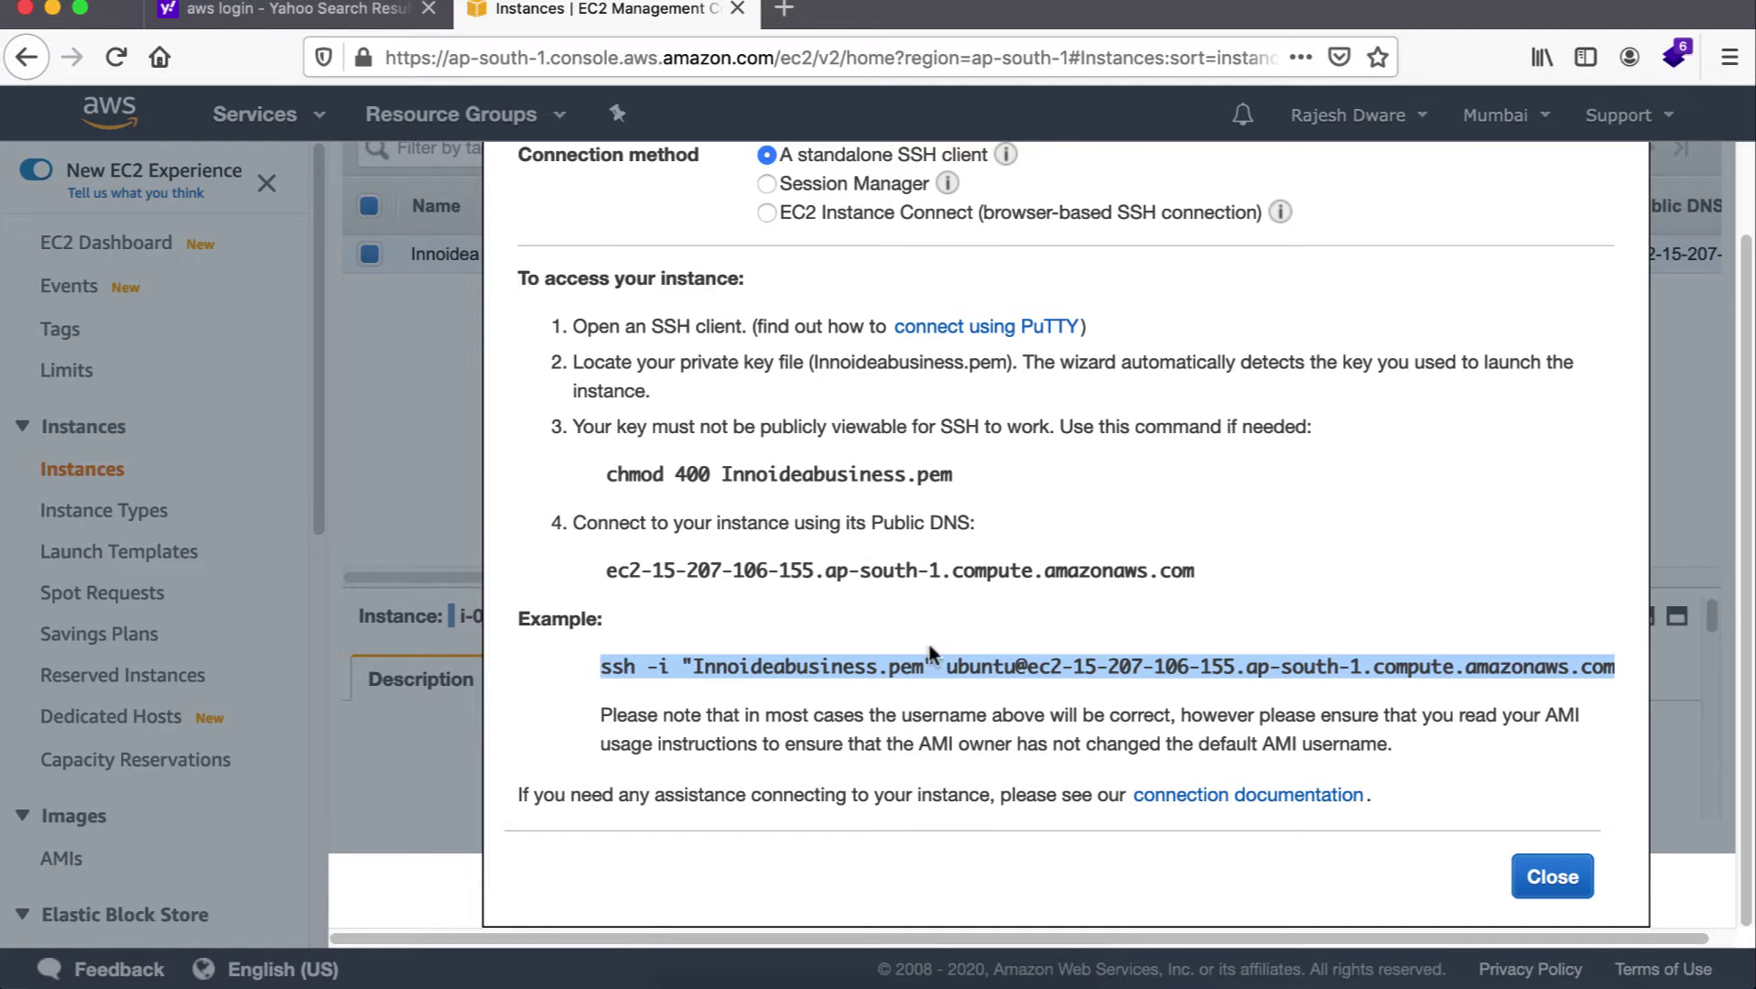
left_click(384, 384)
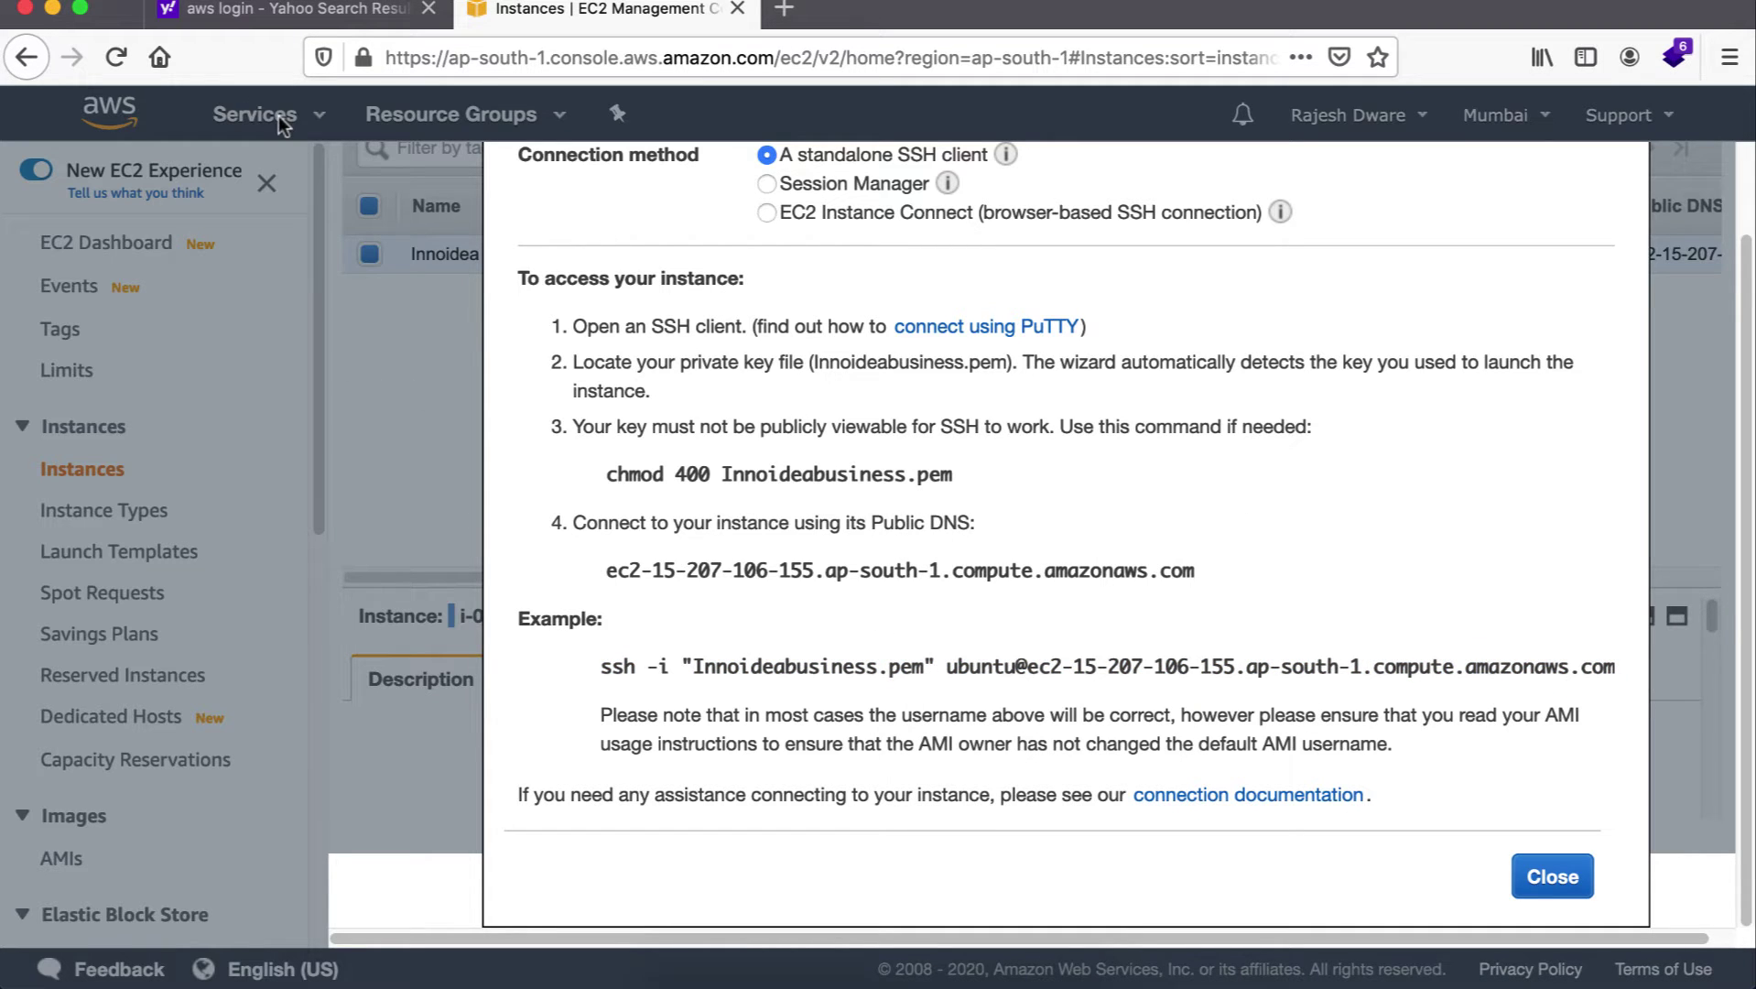
left_click(1574, 862)
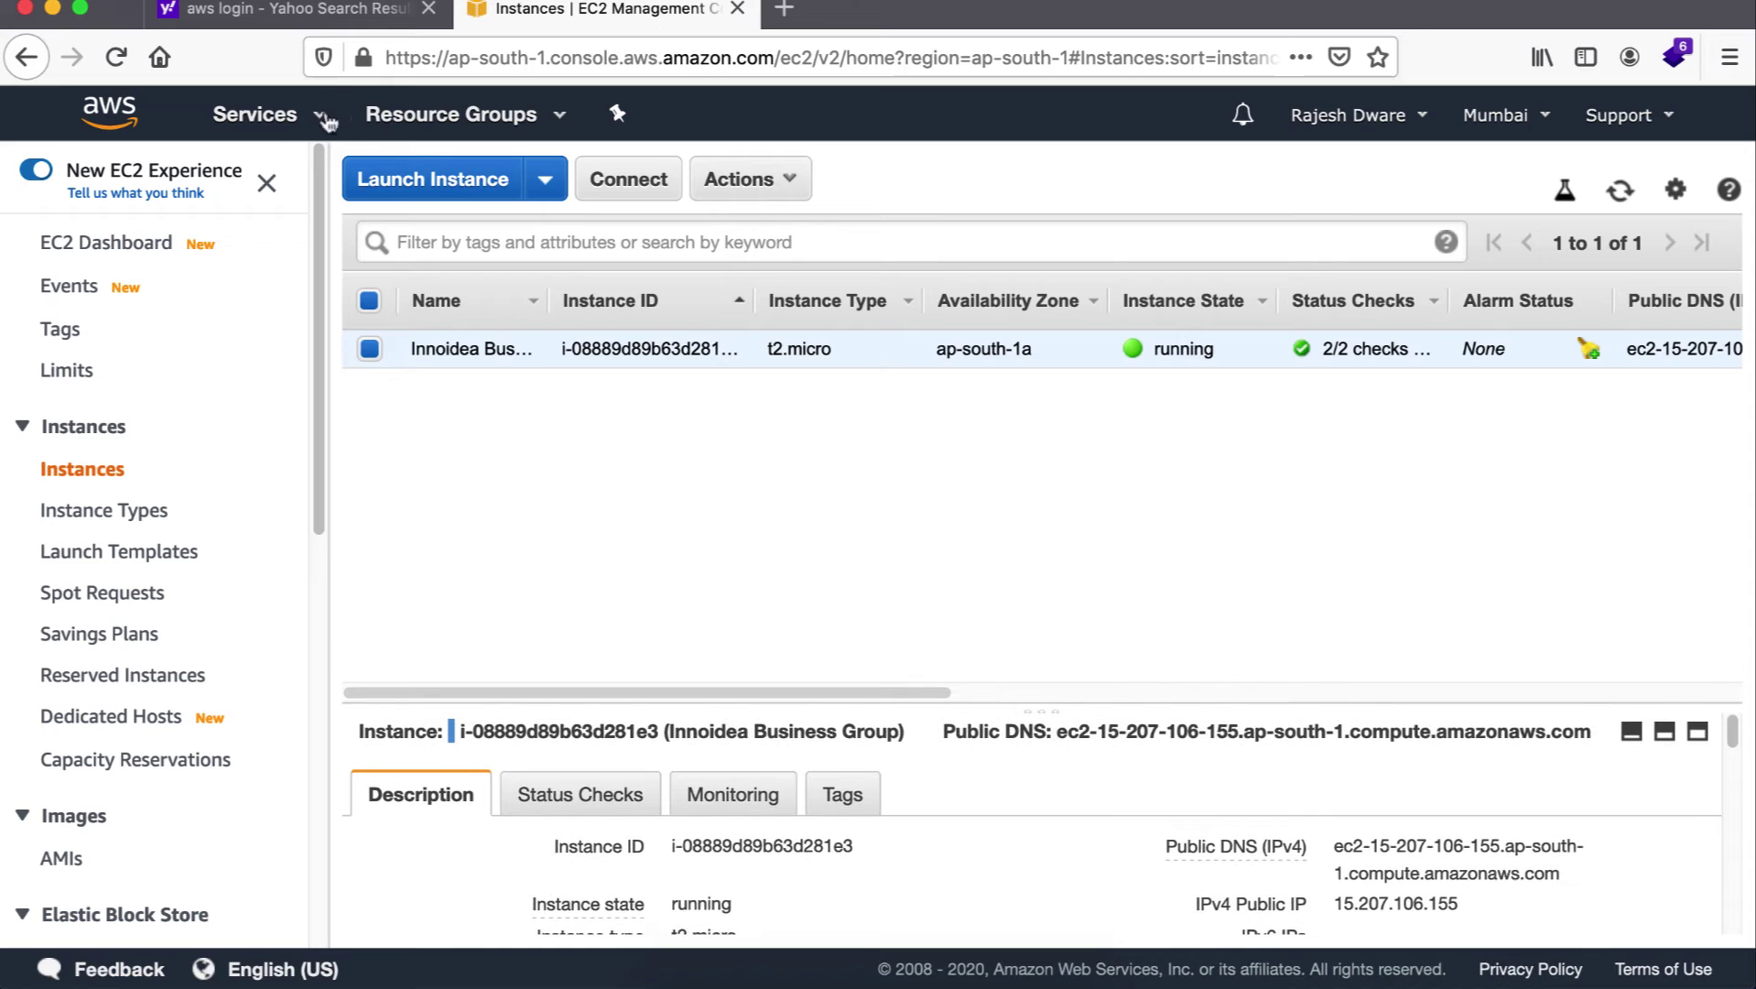
Open VPC from the Services menu in a new tab and list Your VPCs
left_click(275, 116)
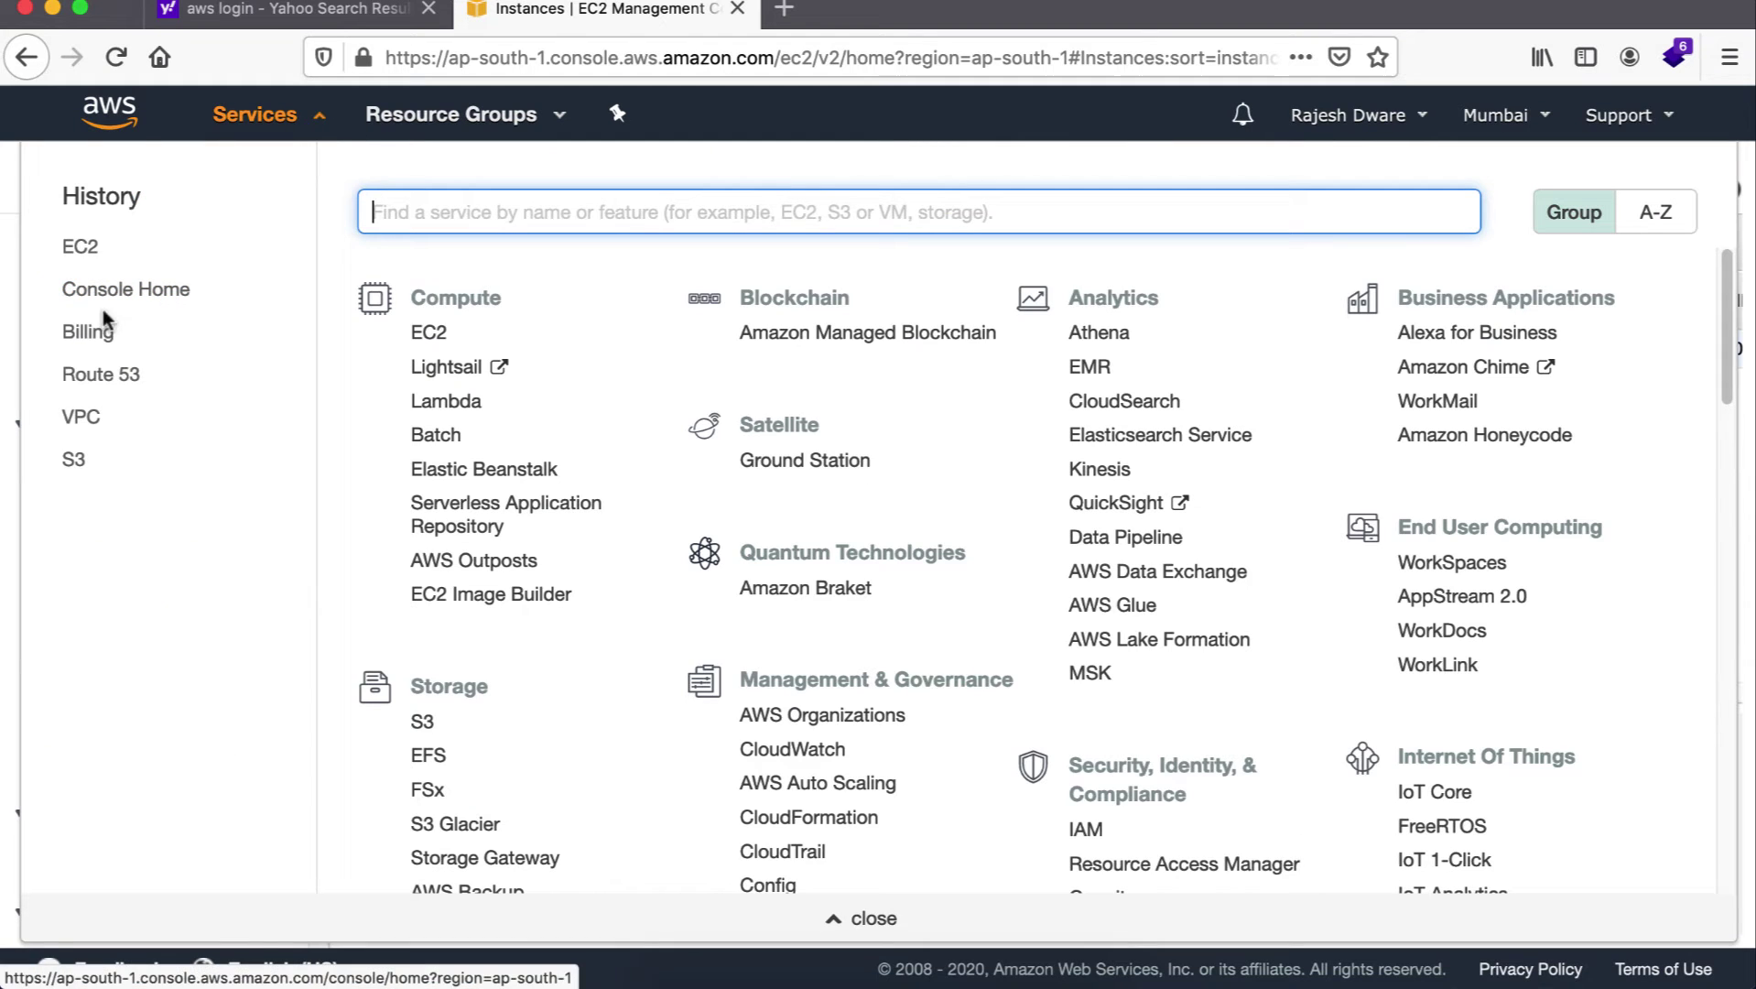
left_click(81, 420)
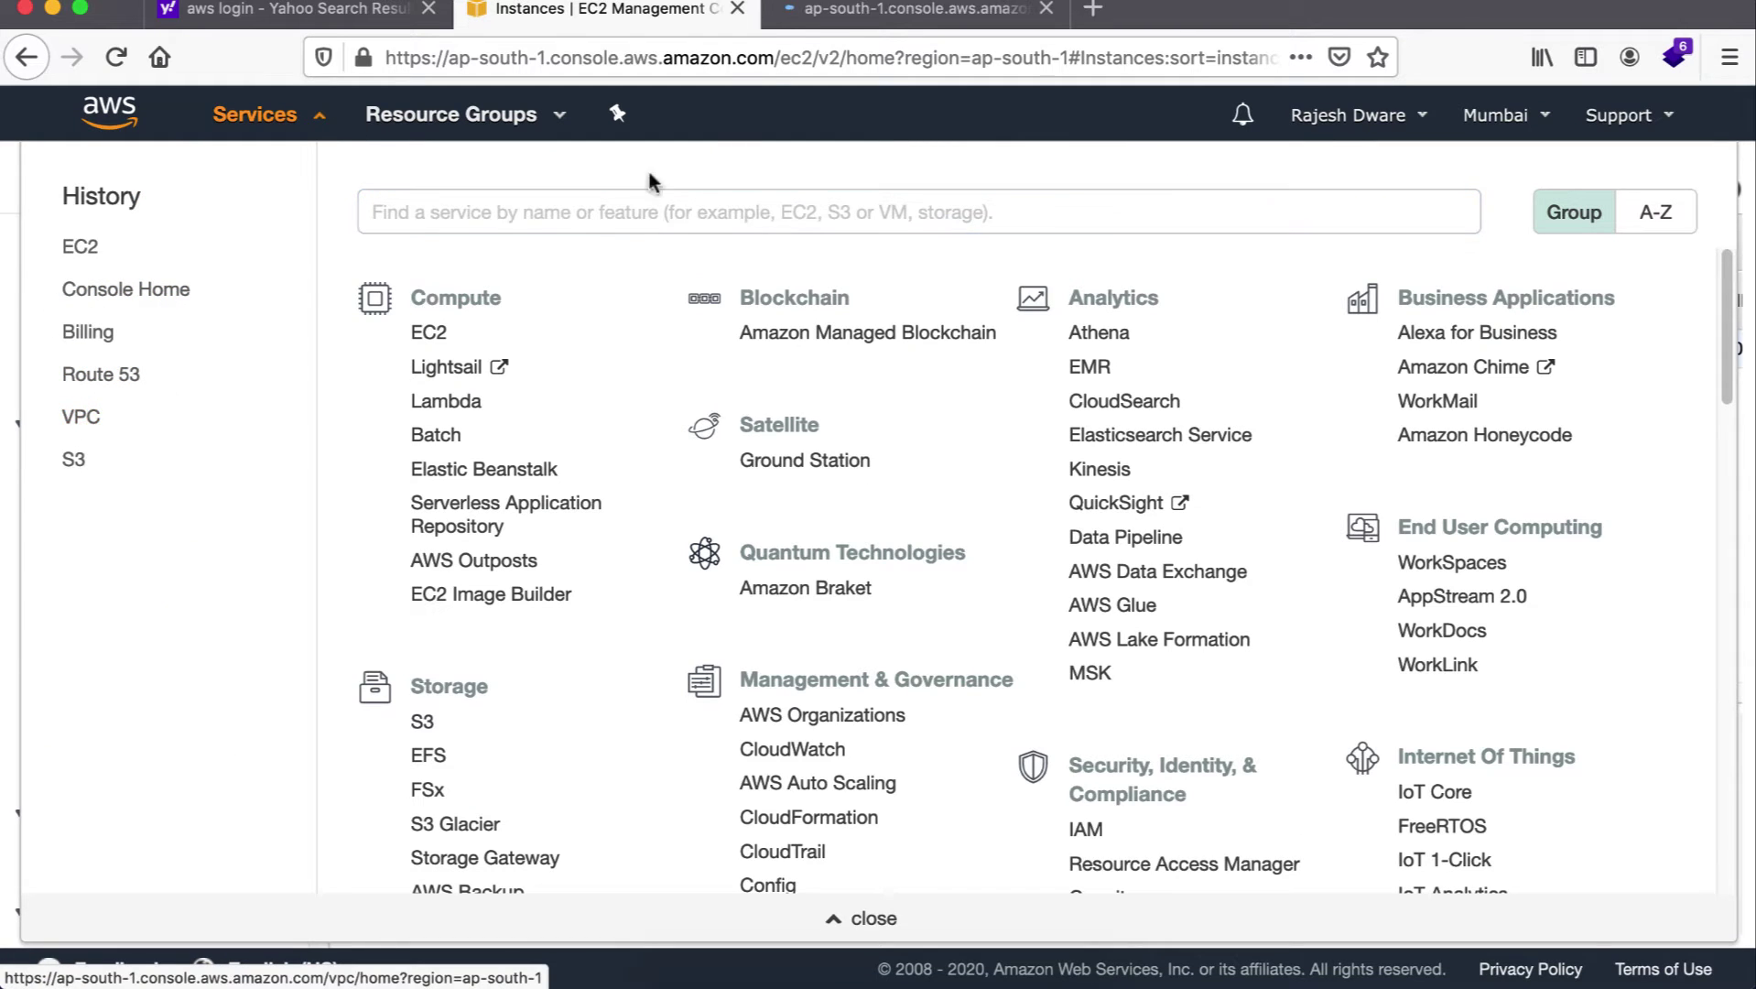
left_click(437, 407)
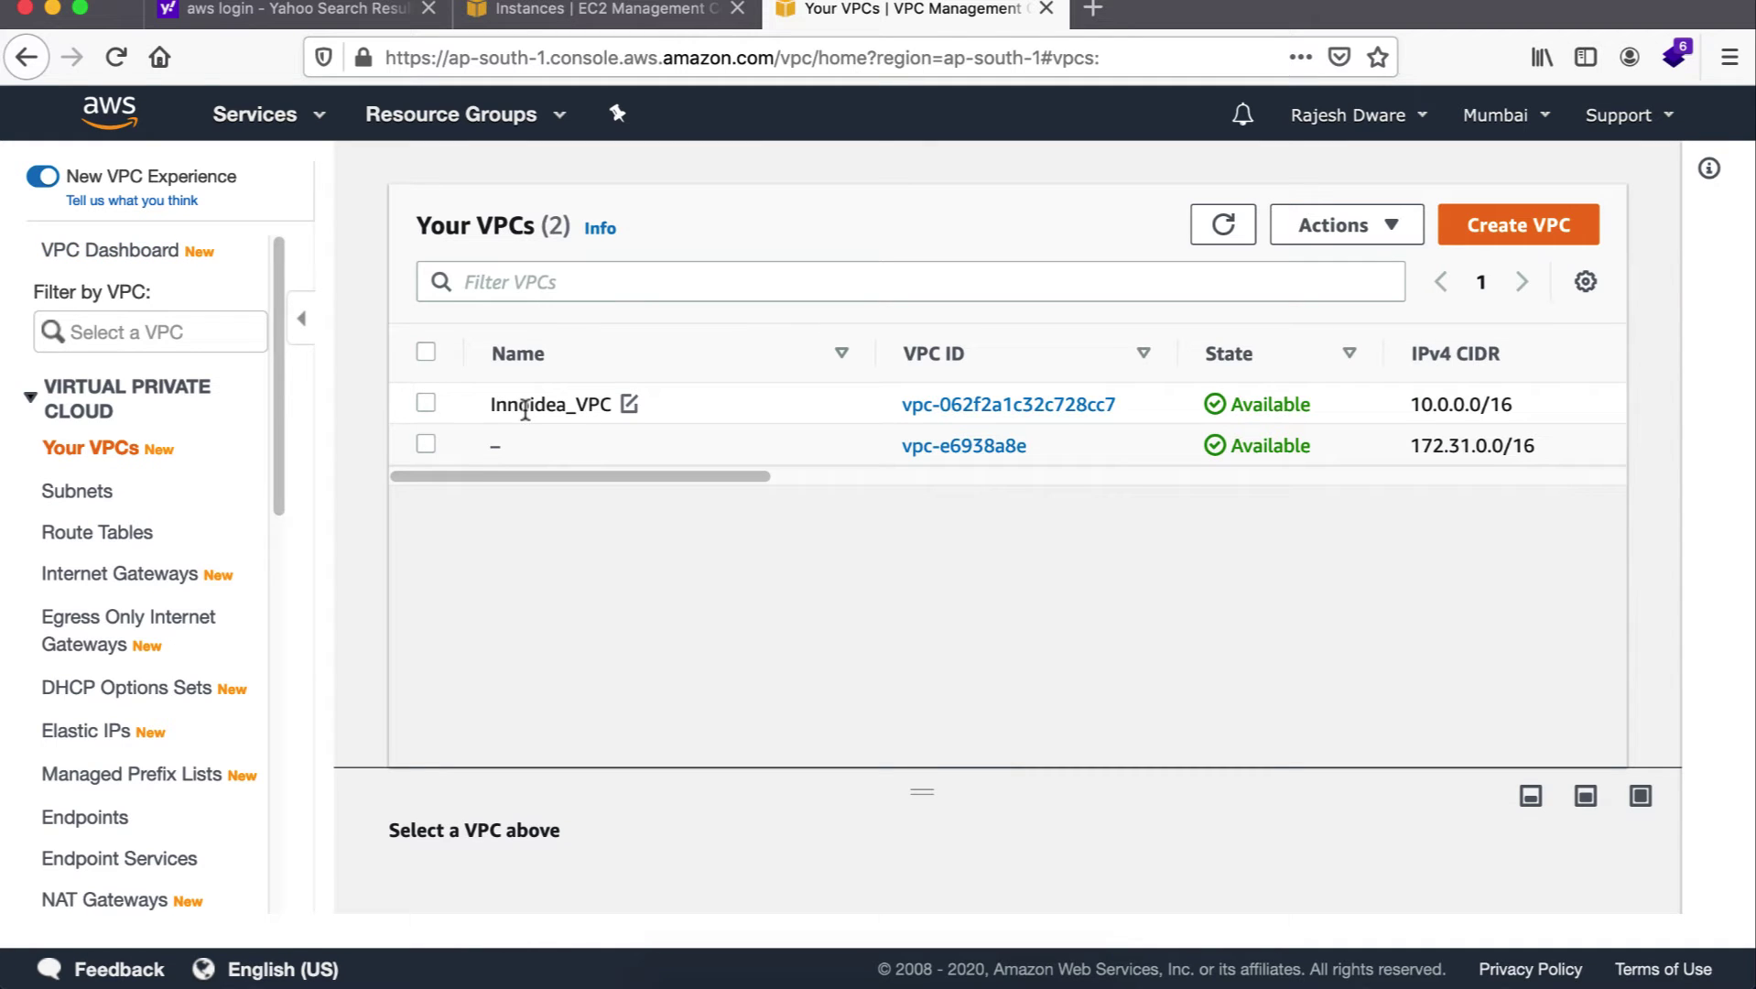
Open Innoidea_VPC's security group and view its inbound rules
left_click(526, 408)
left_click(971, 407)
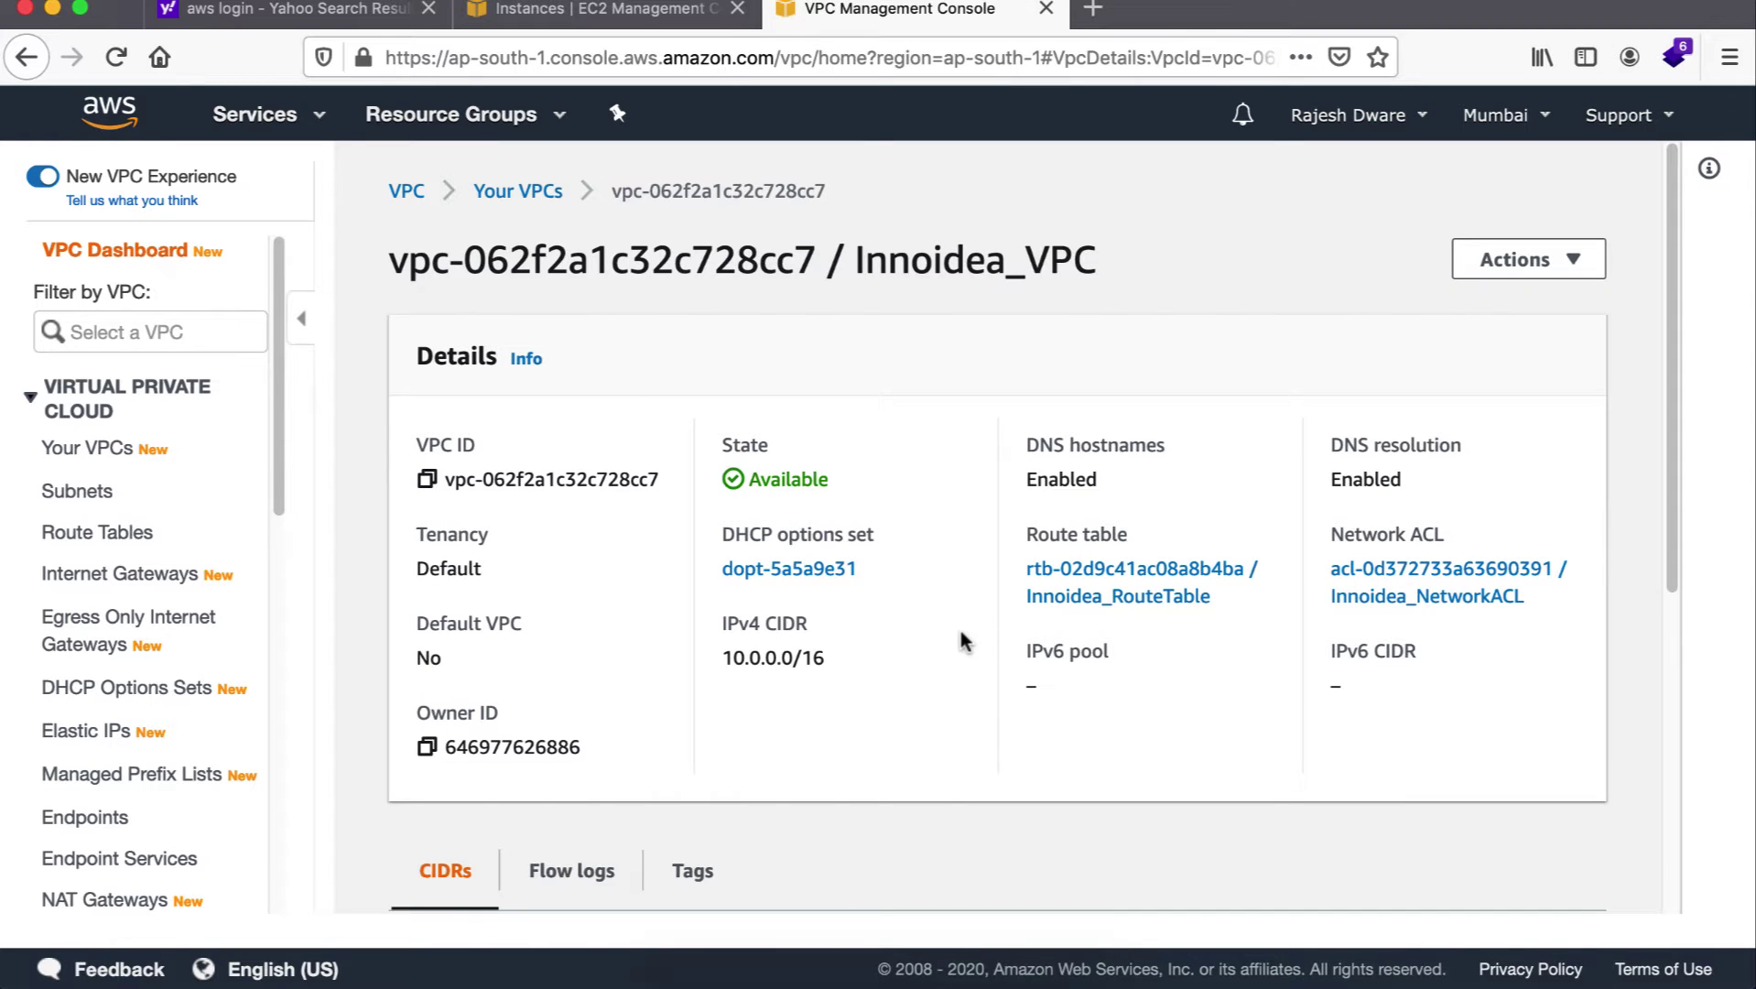
scroll(83, 645, "down", 5)
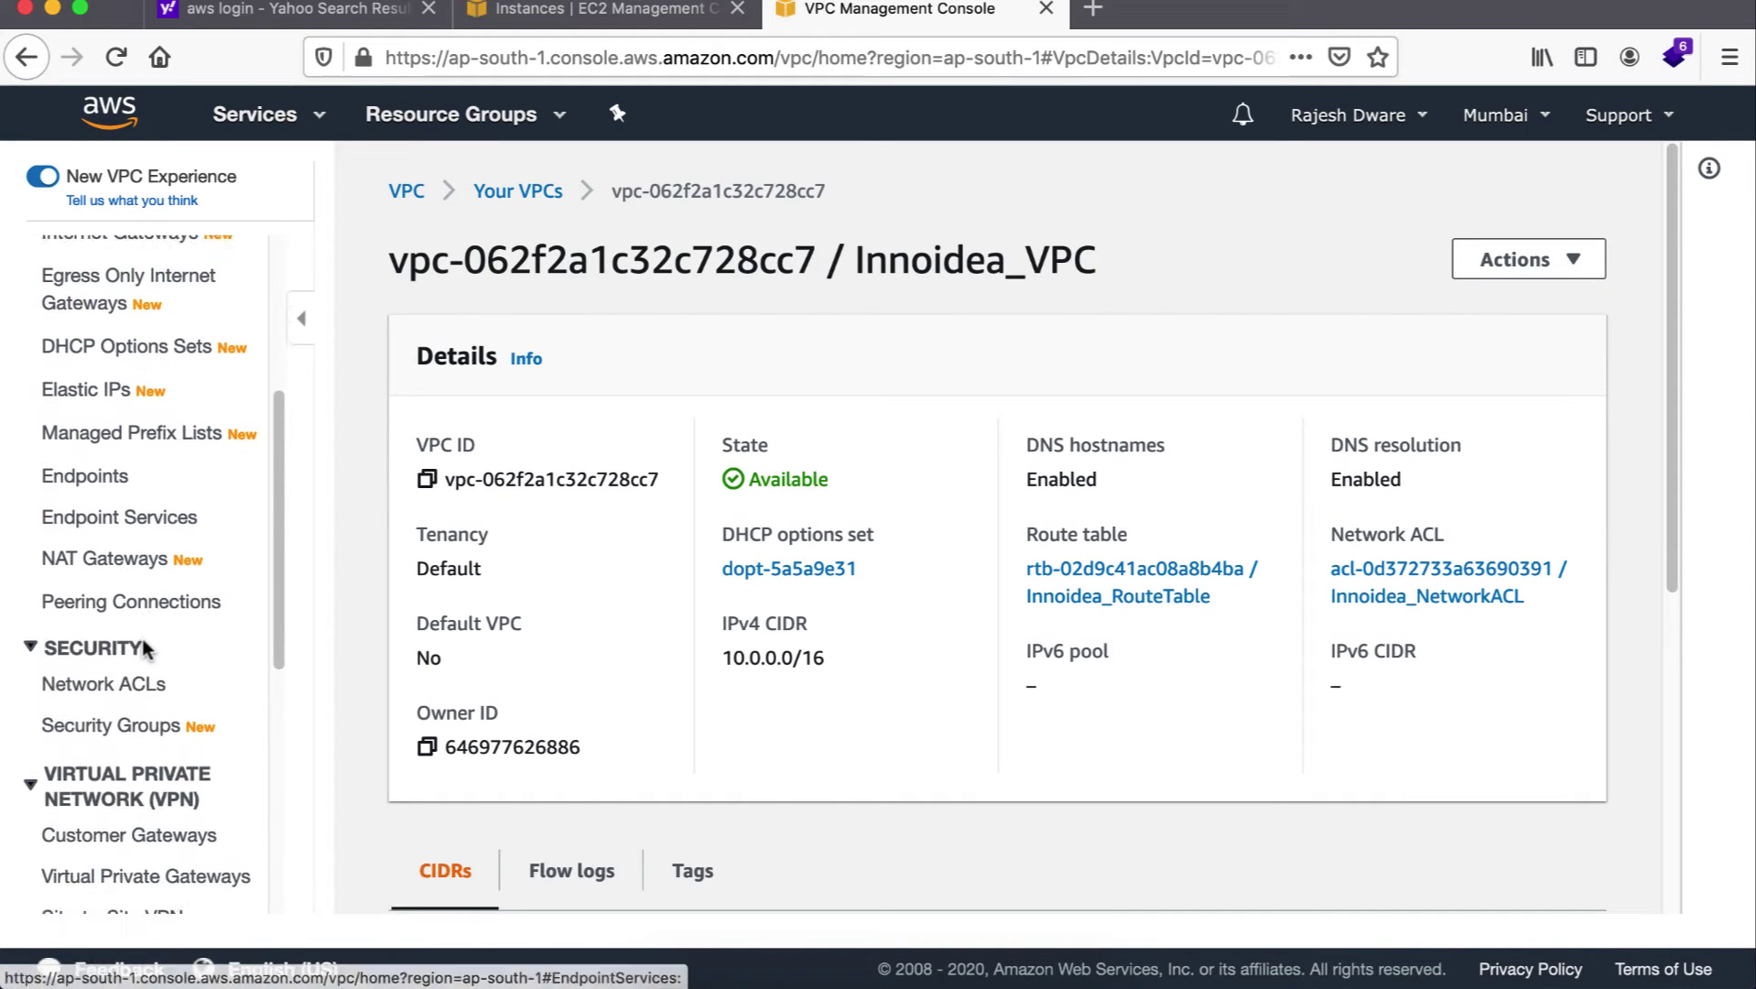
left_click(116, 707)
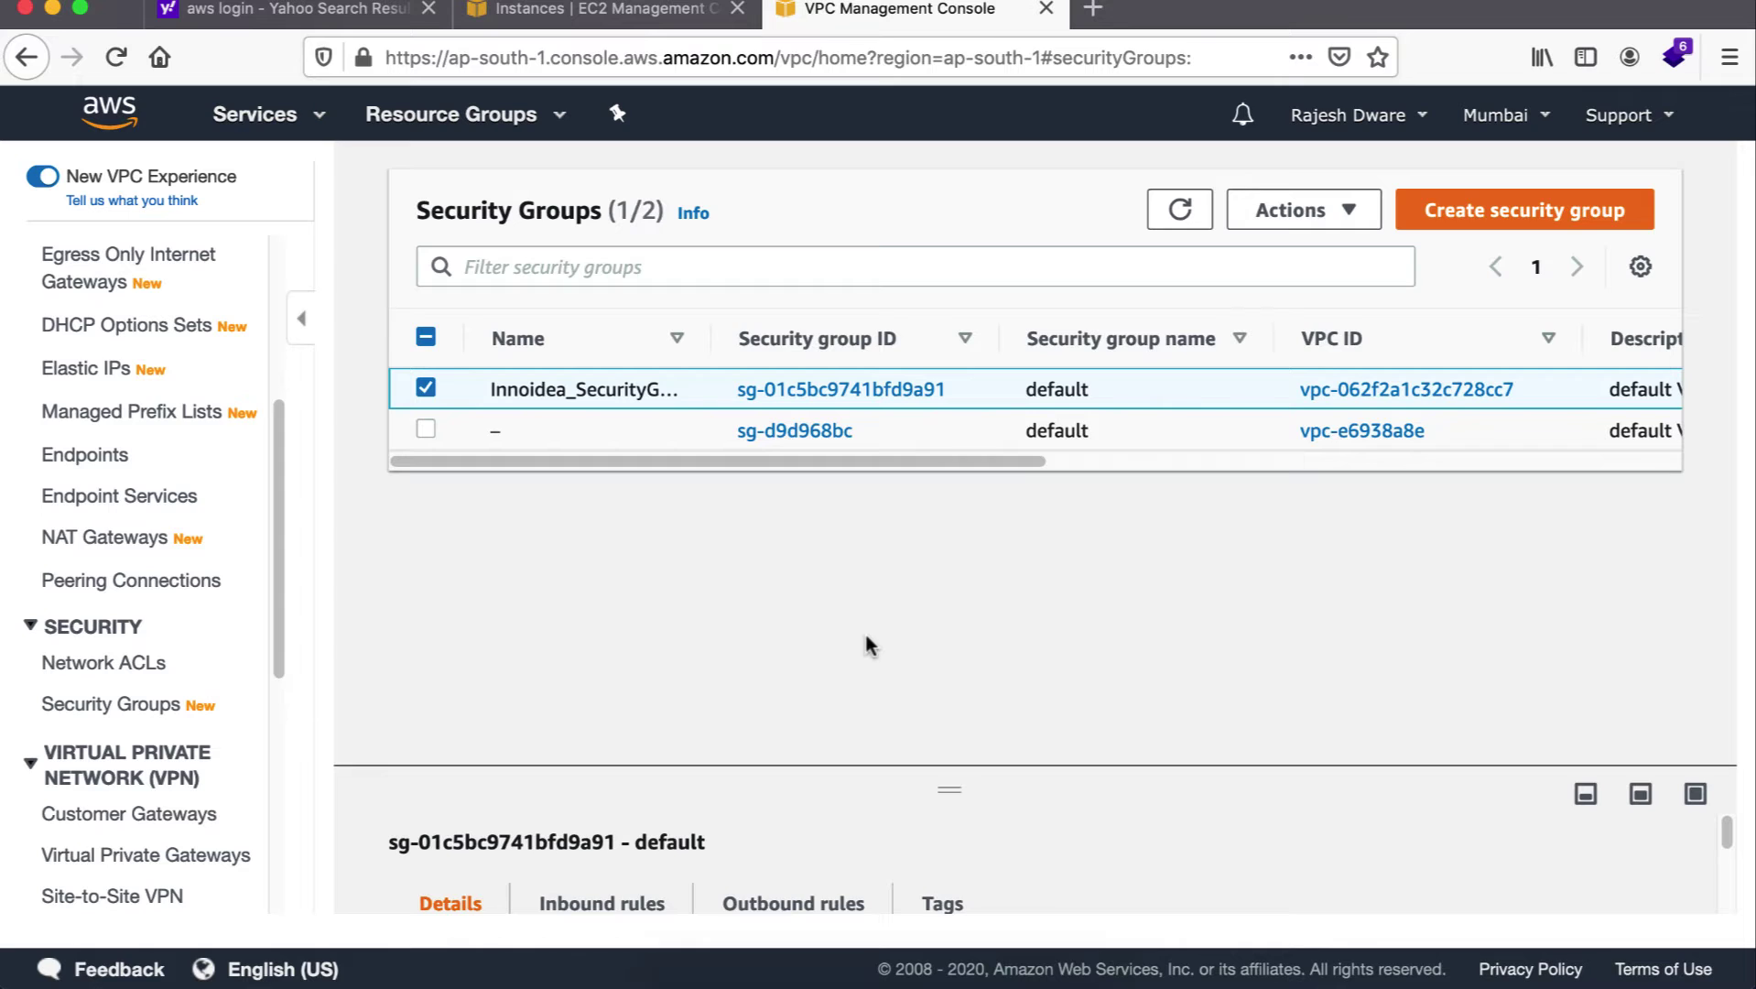
left_click(600, 903)
scroll(1038, 844, "down", 2)
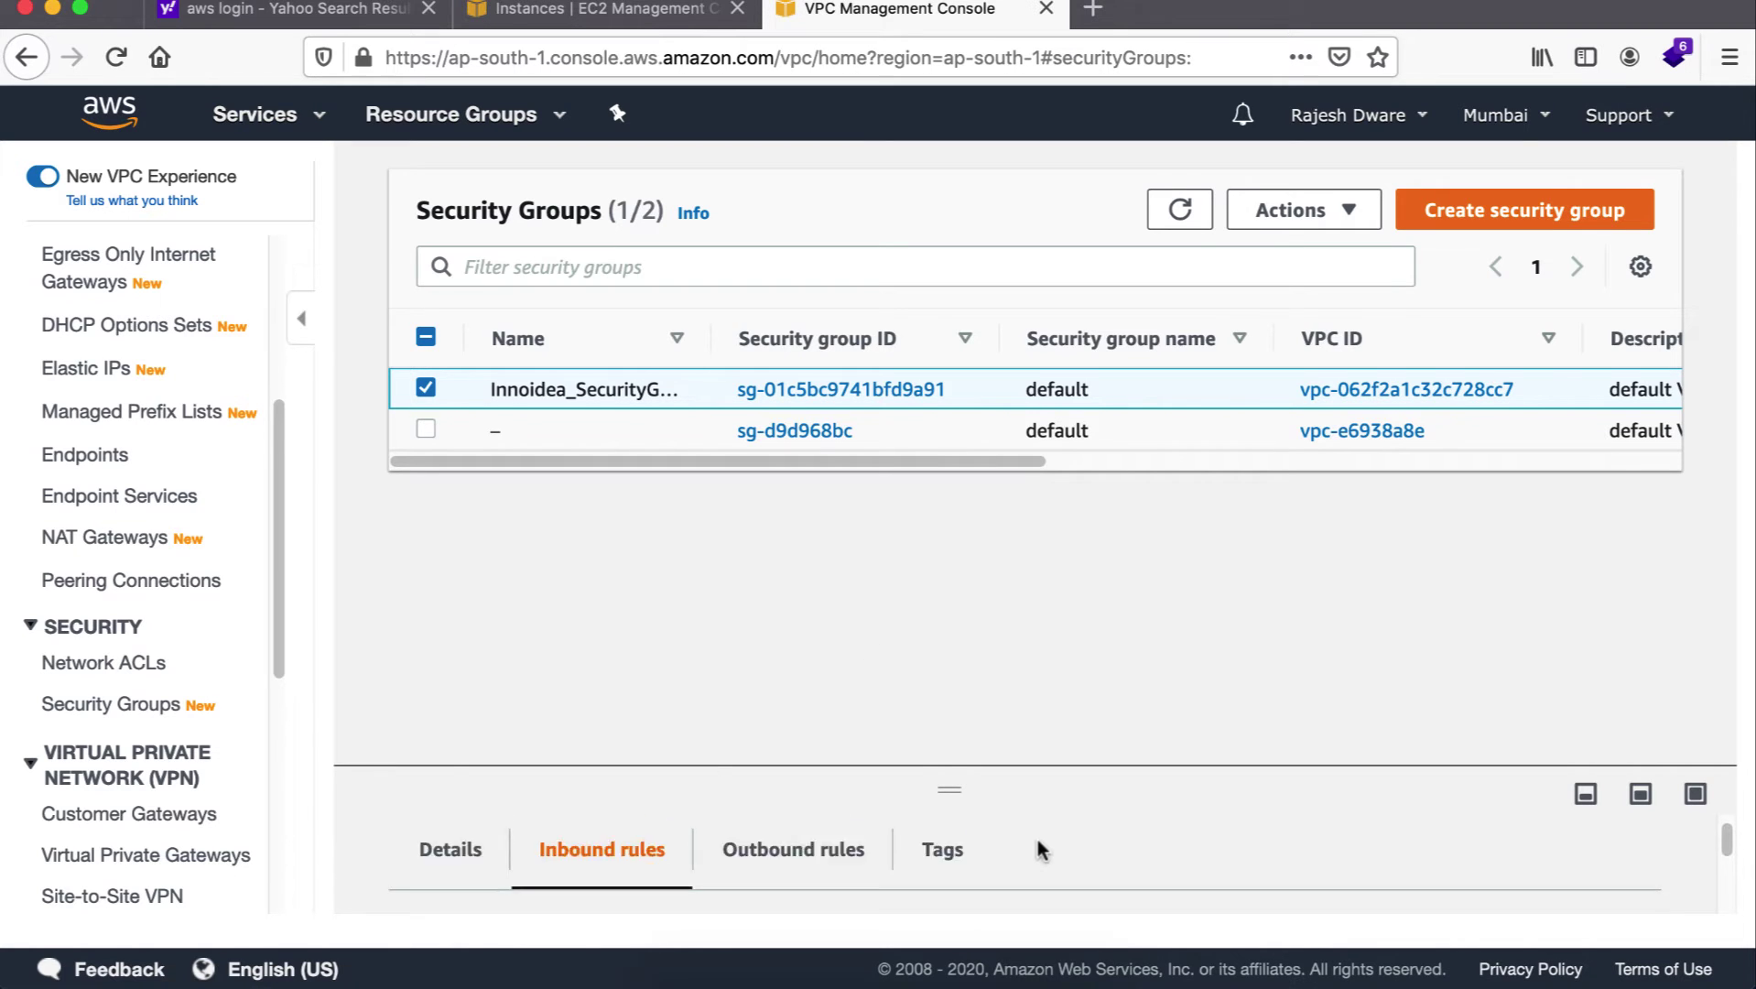
scroll(1065, 854, "down", 1)
scroll(1287, 870, "up", 2)
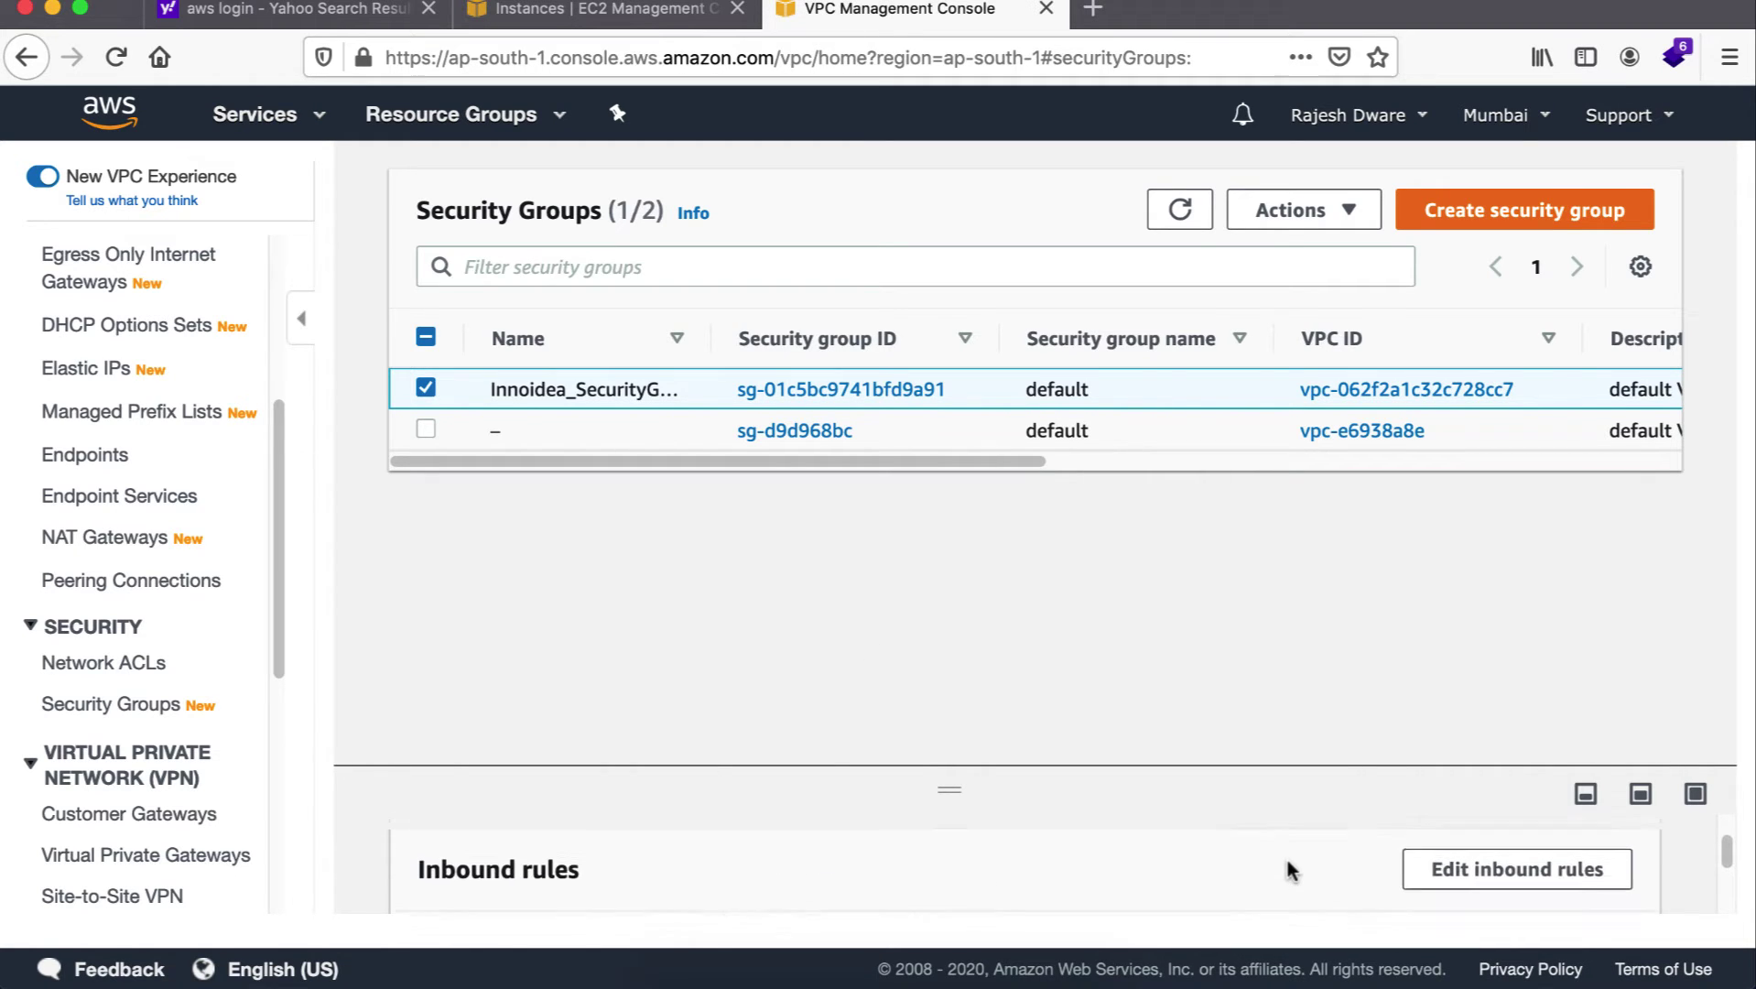
Change the SSH rule's source to My IP and save the inbound rules
left_click(1498, 893)
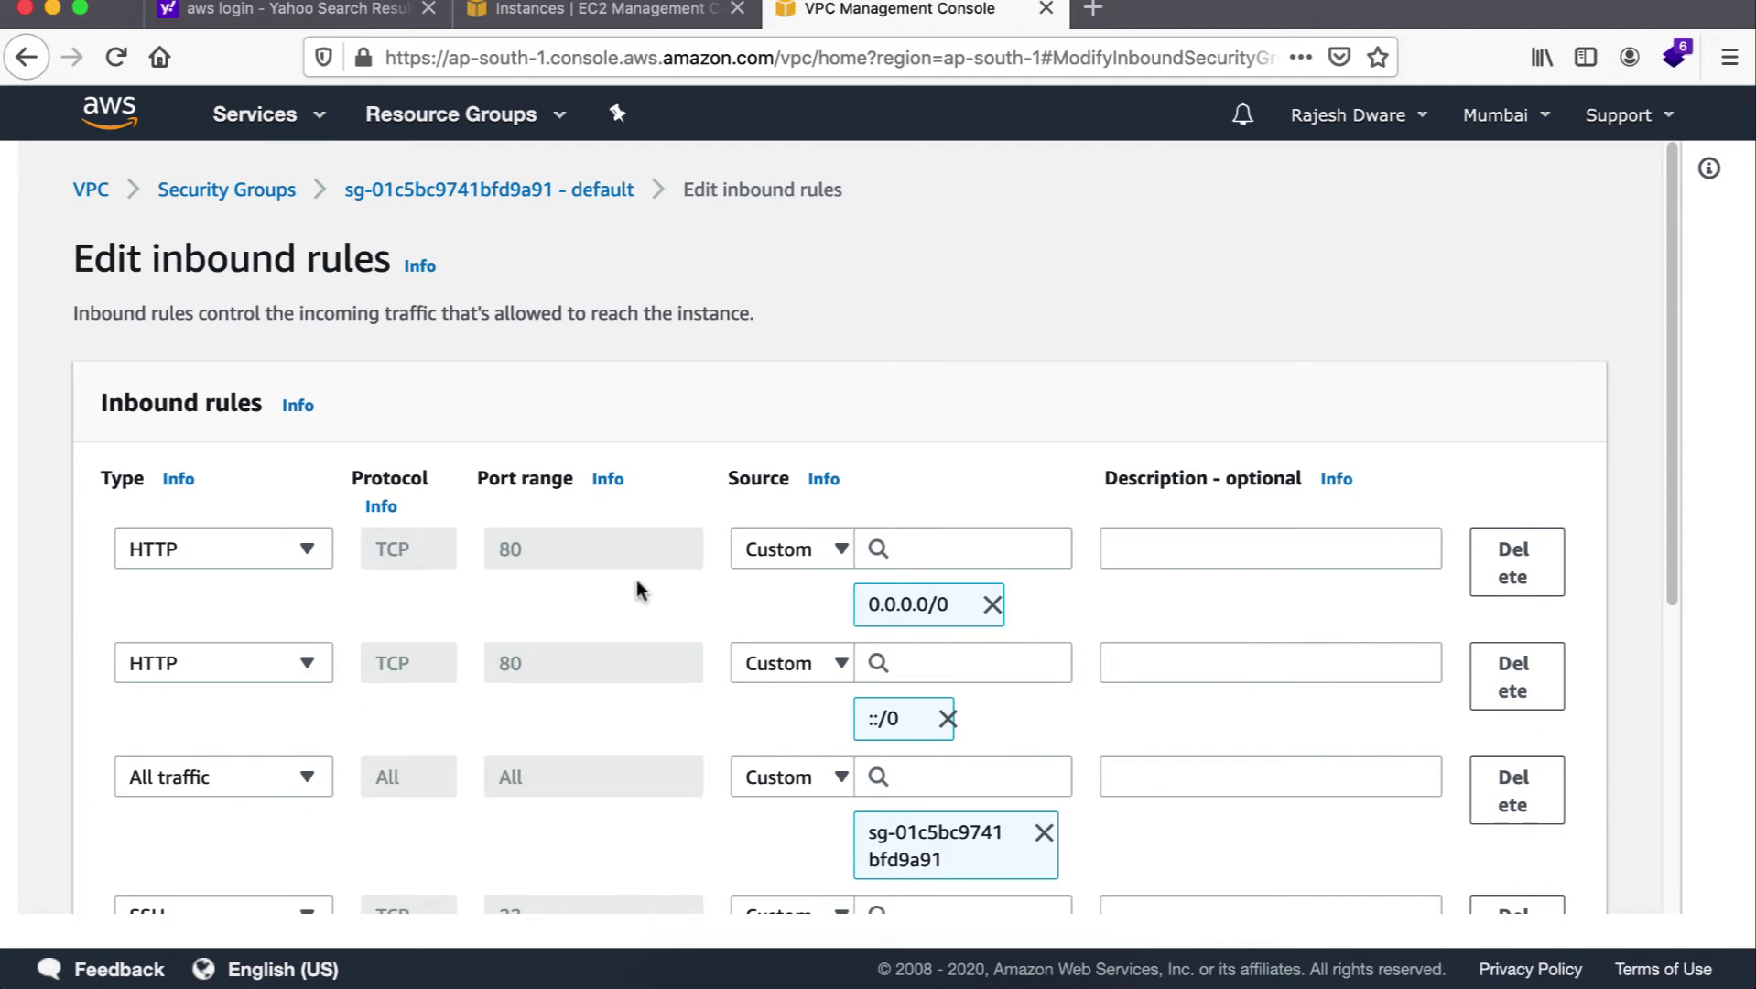
scroll(651, 585, "down", 1)
scroll(652, 586, "down", 2)
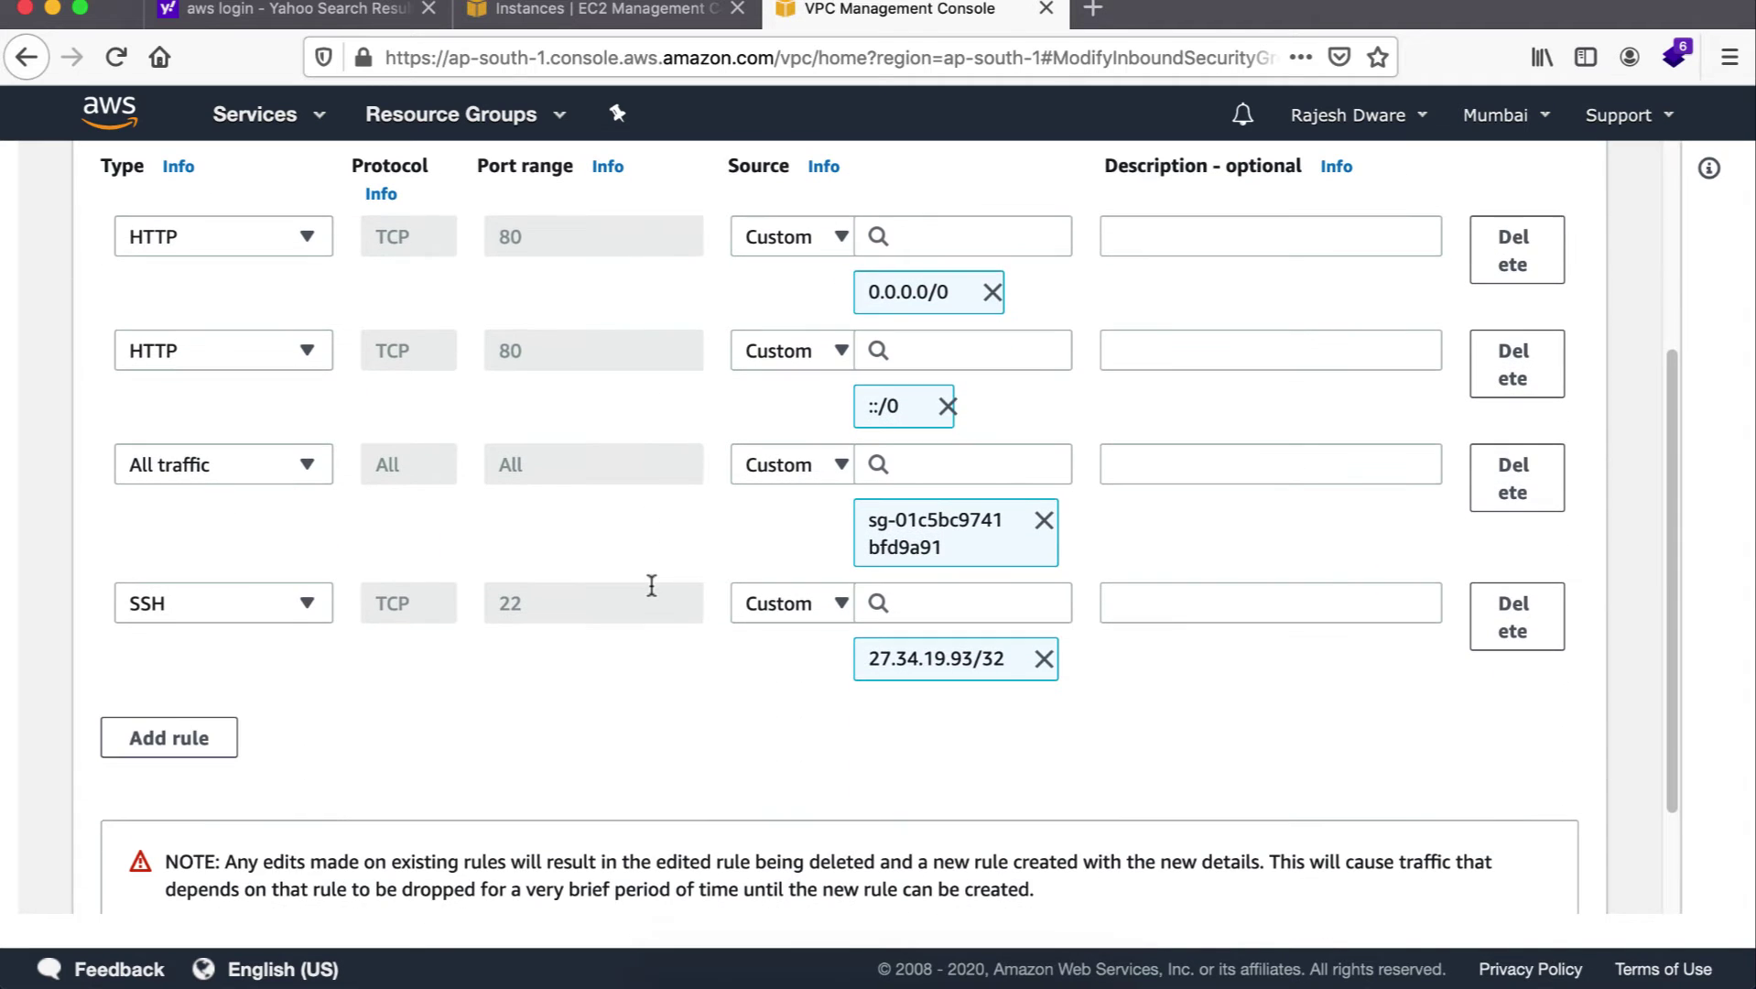
left_click(807, 603)
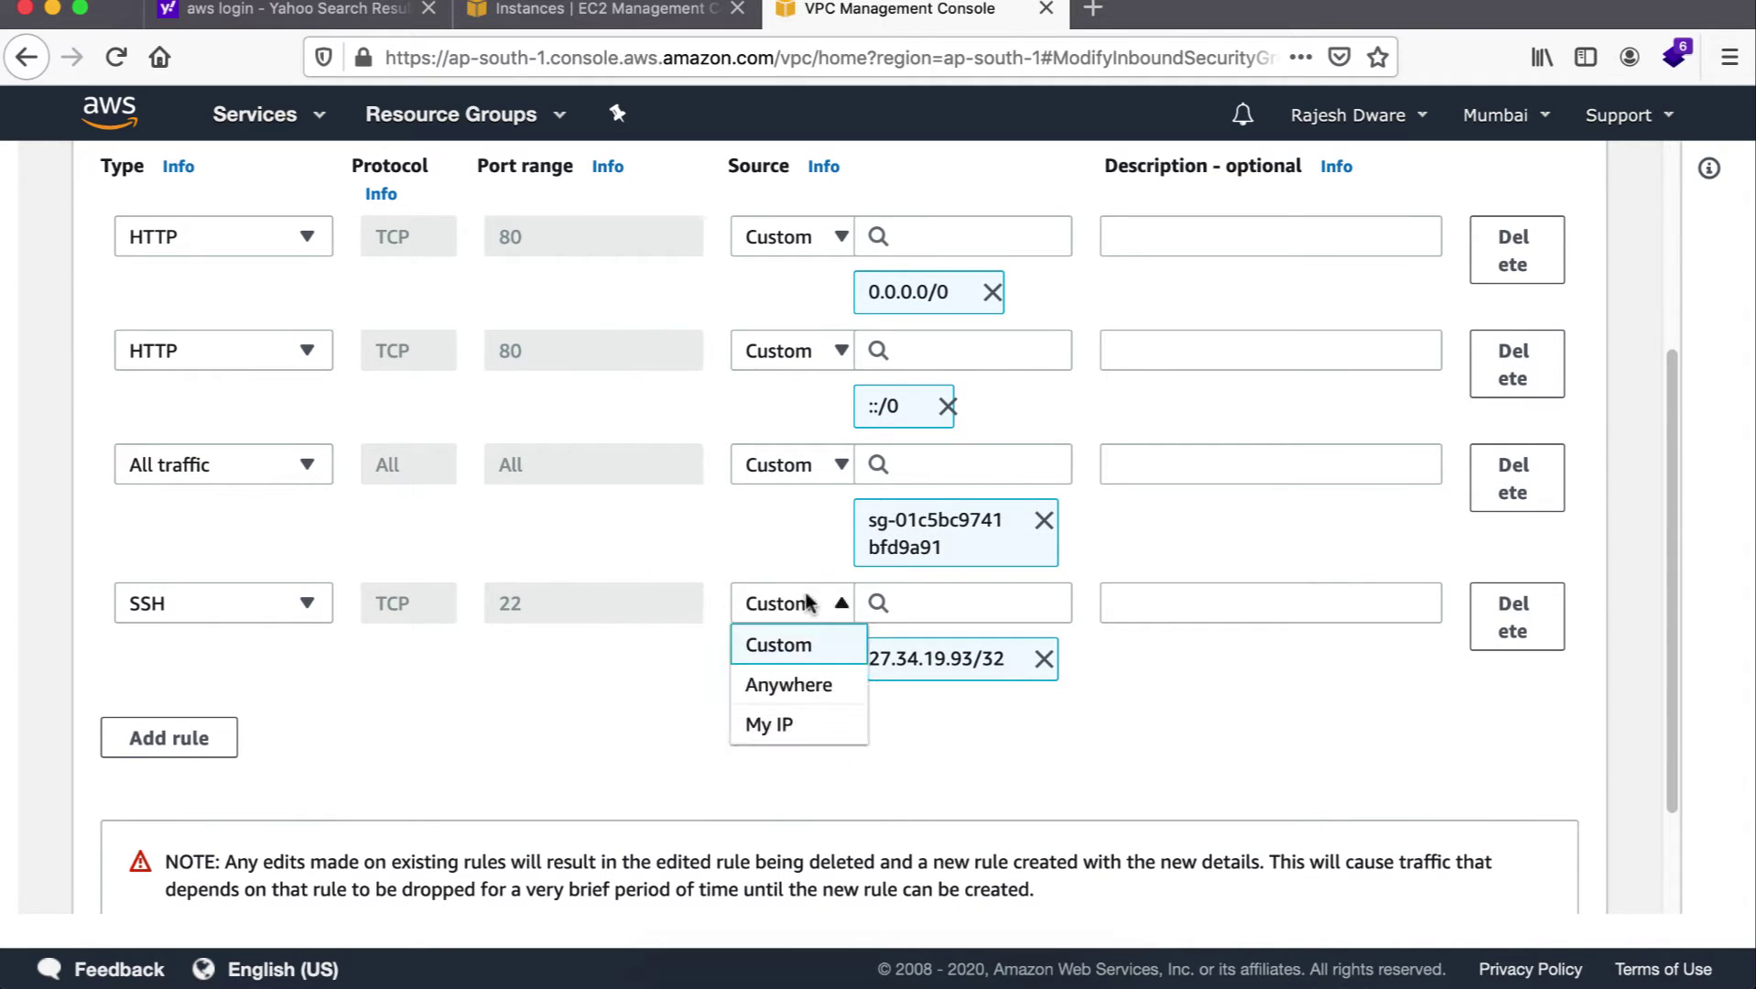
left_click(768, 725)
scroll(1431, 766, "down", 3)
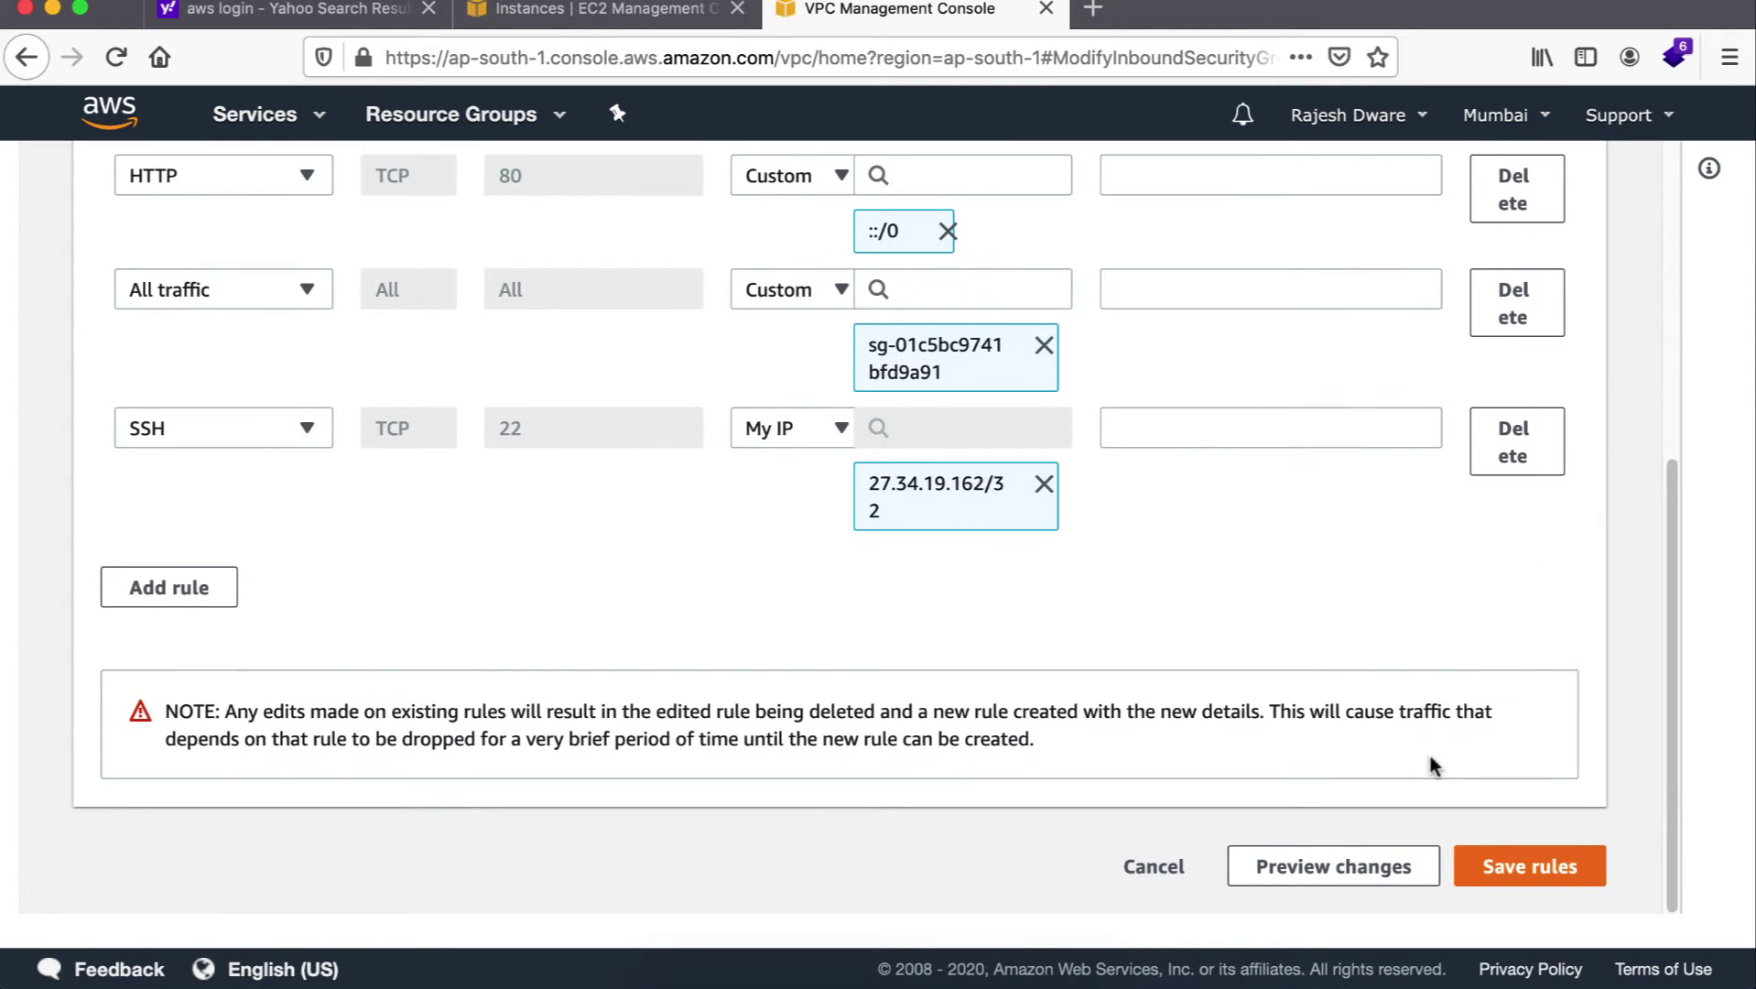
left_click(1505, 865)
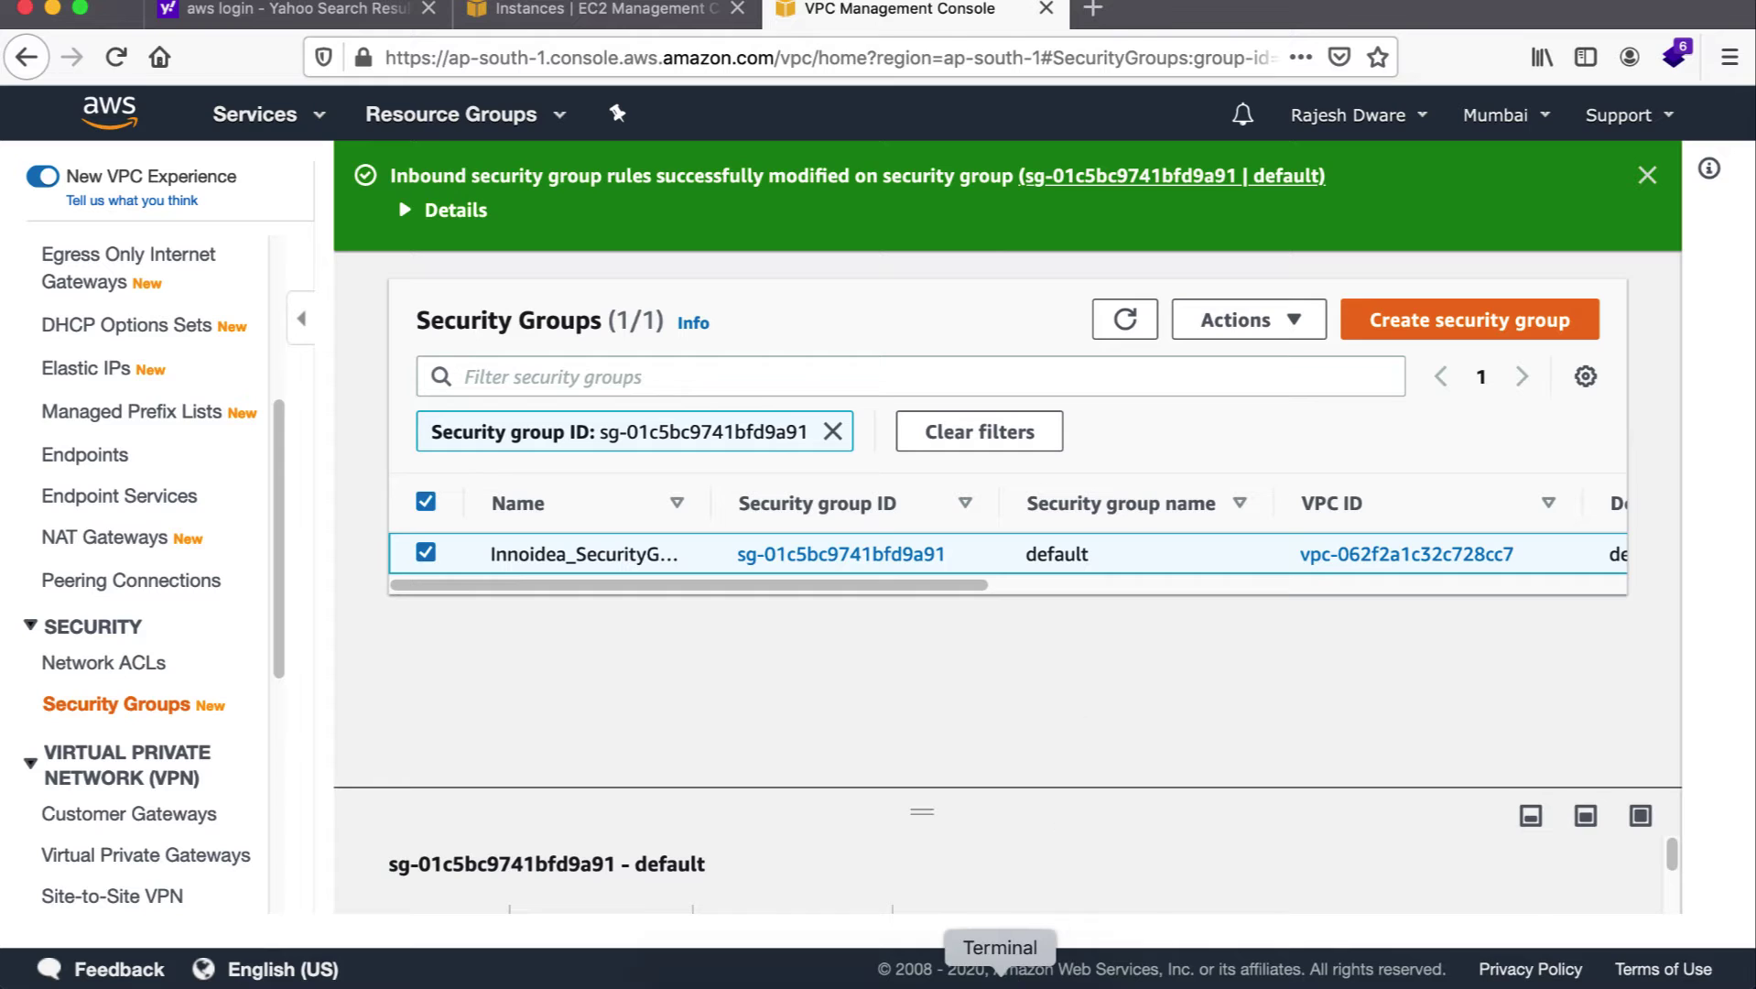
Rerun the previous ssh command and accept the host key to reach the EC2 server
left_click(1000, 978)
key("Up")
key("Return")
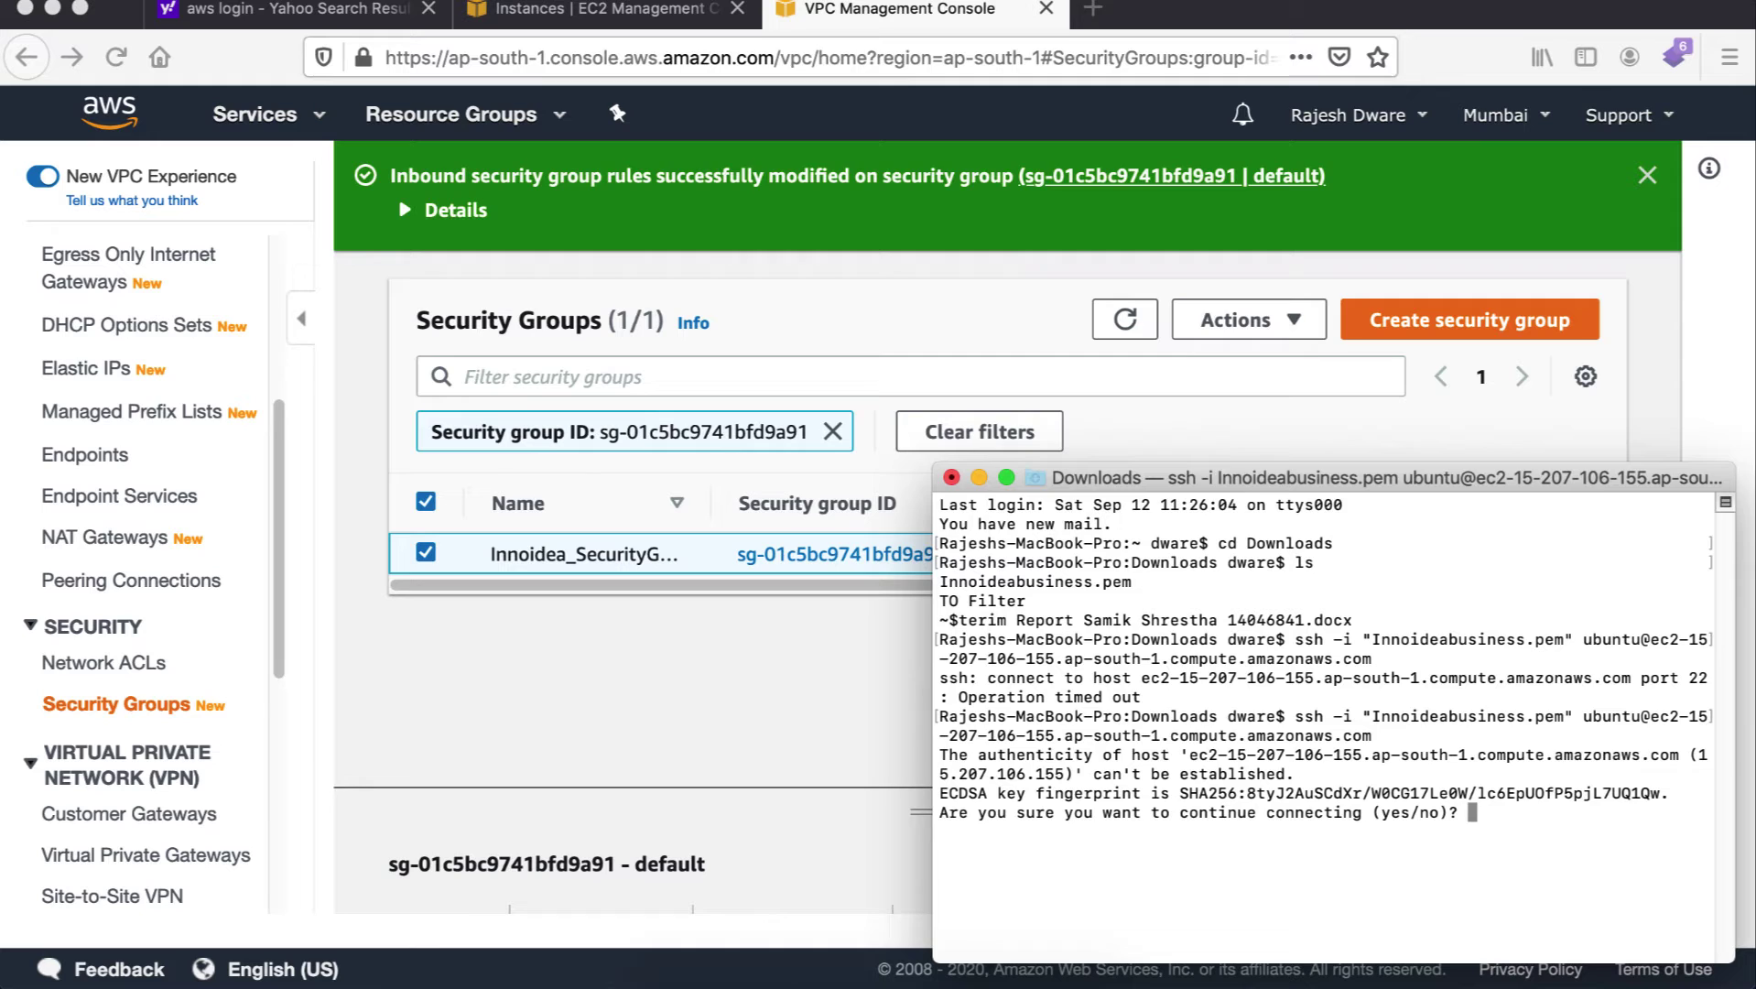
type("s")
key("Return")
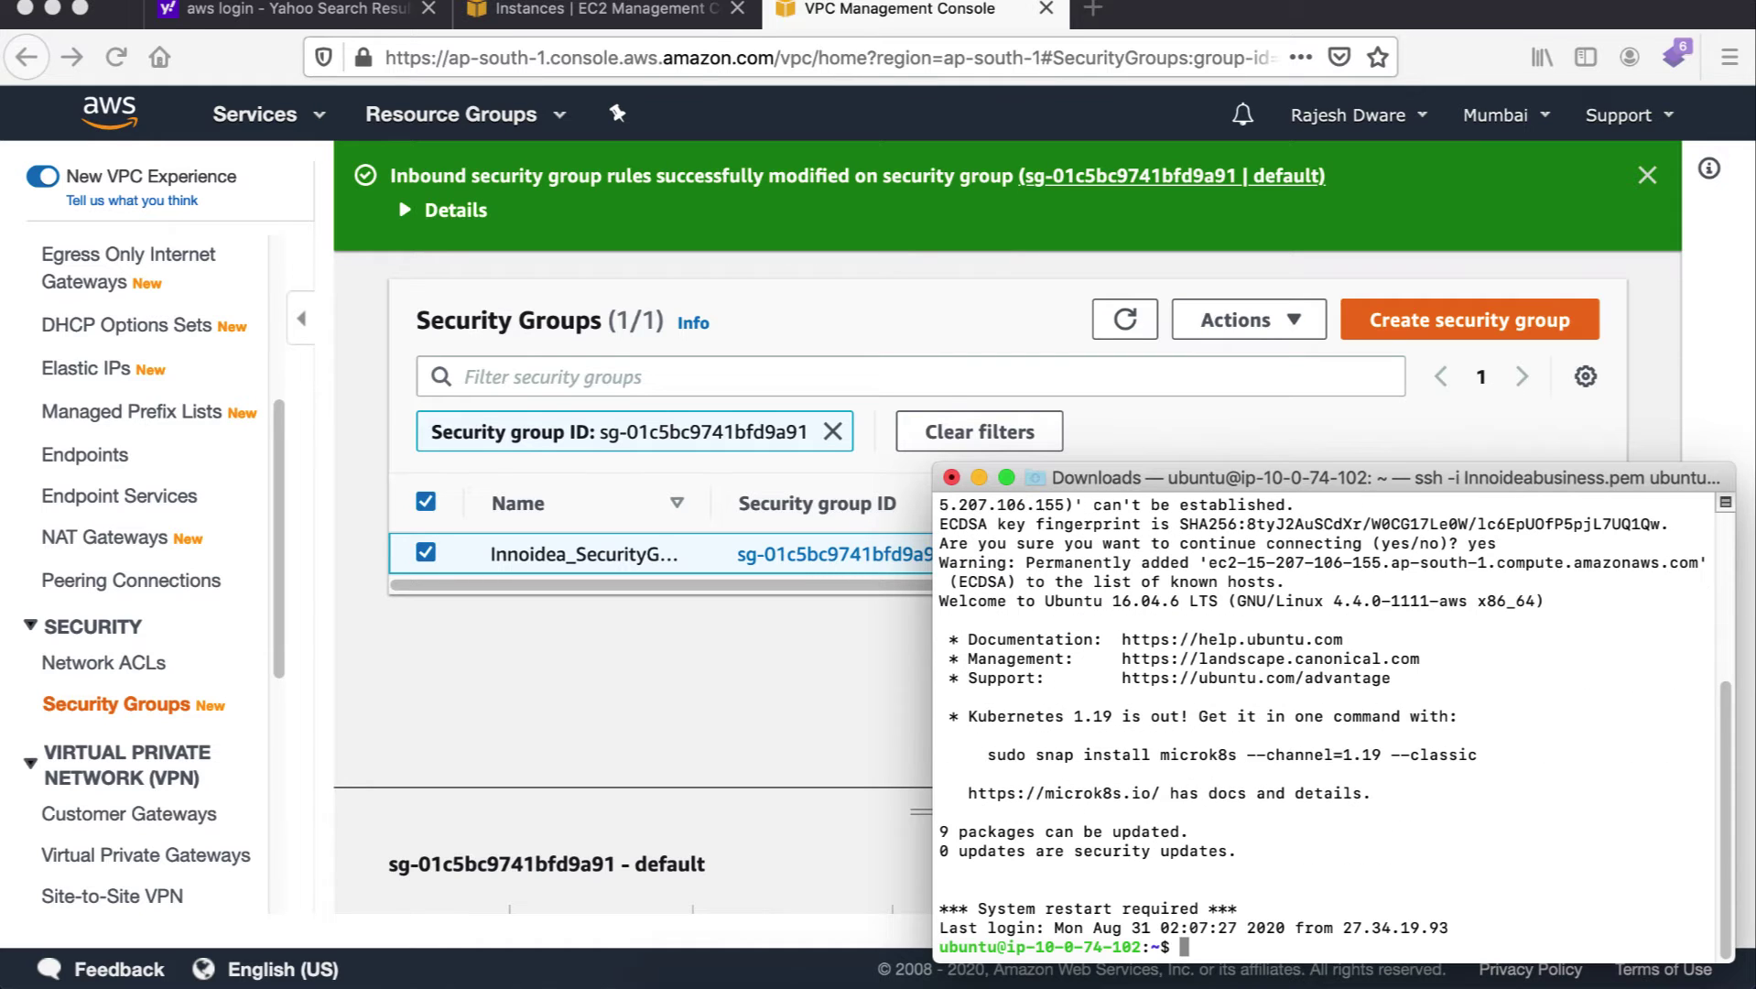
Install php7.0-gd with sudo apt-get, confirming with y, then restart Apache
left_click(603, 9)
left_click(7, 506)
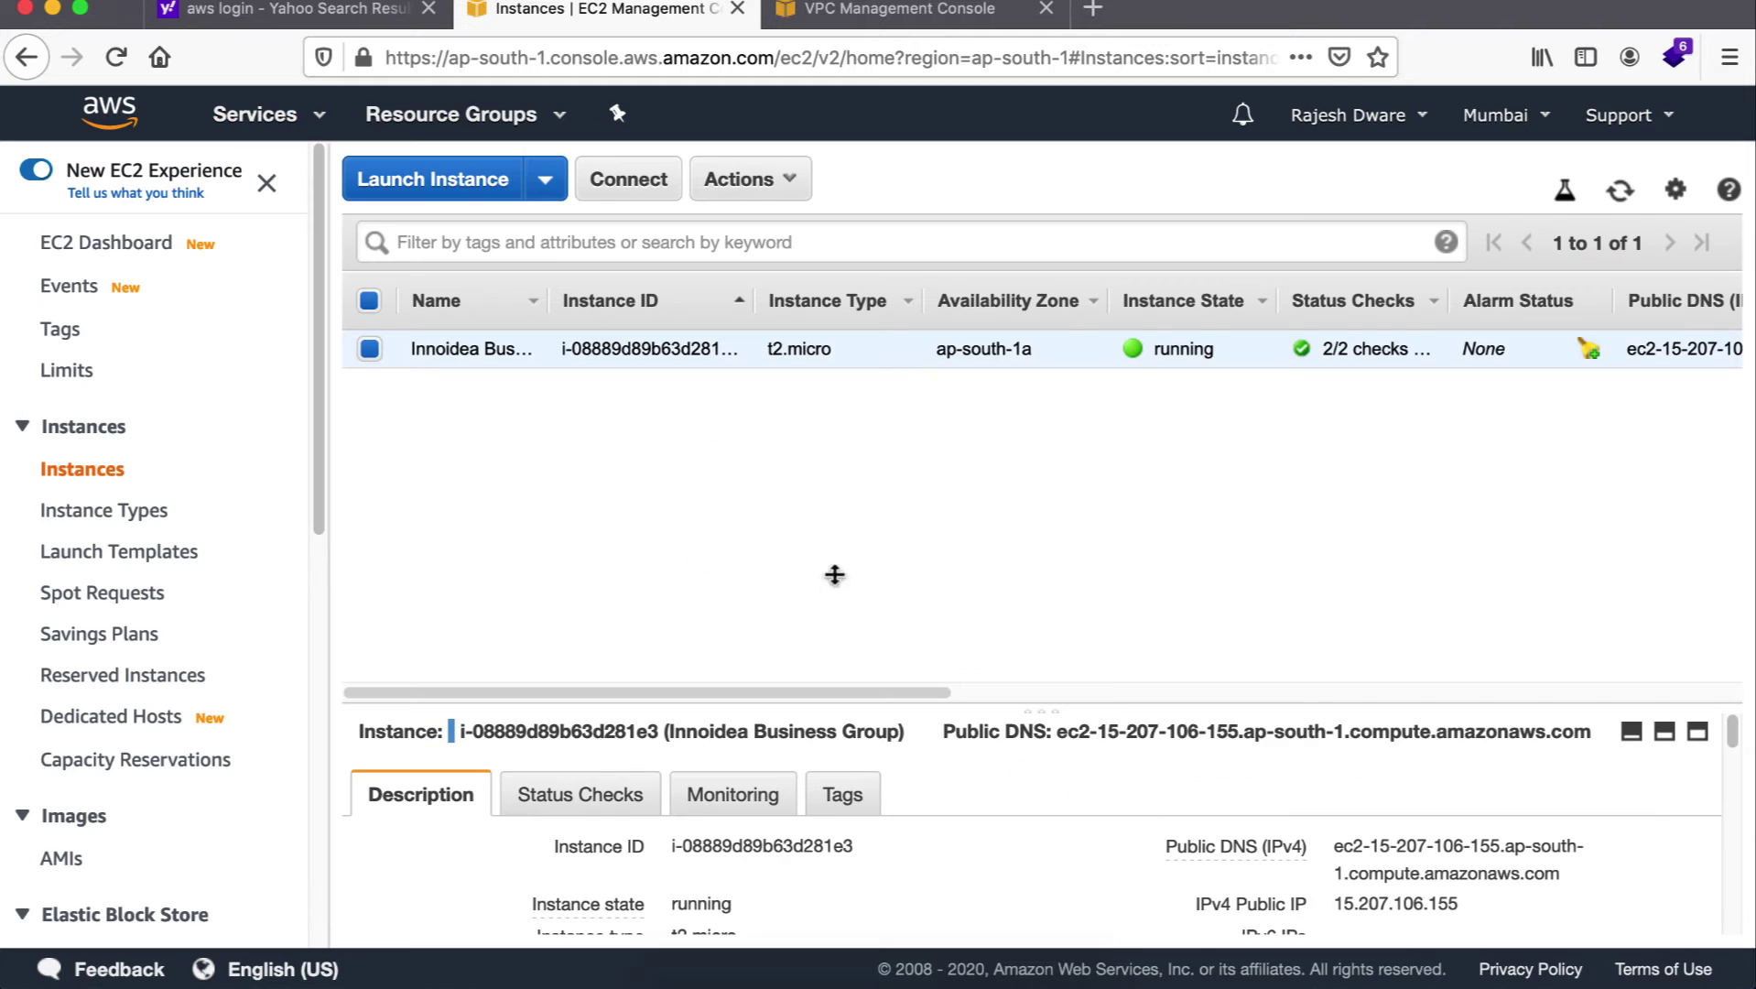
left_click(1003, 970)
left_click_drag(1377, 480, 1379, 286)
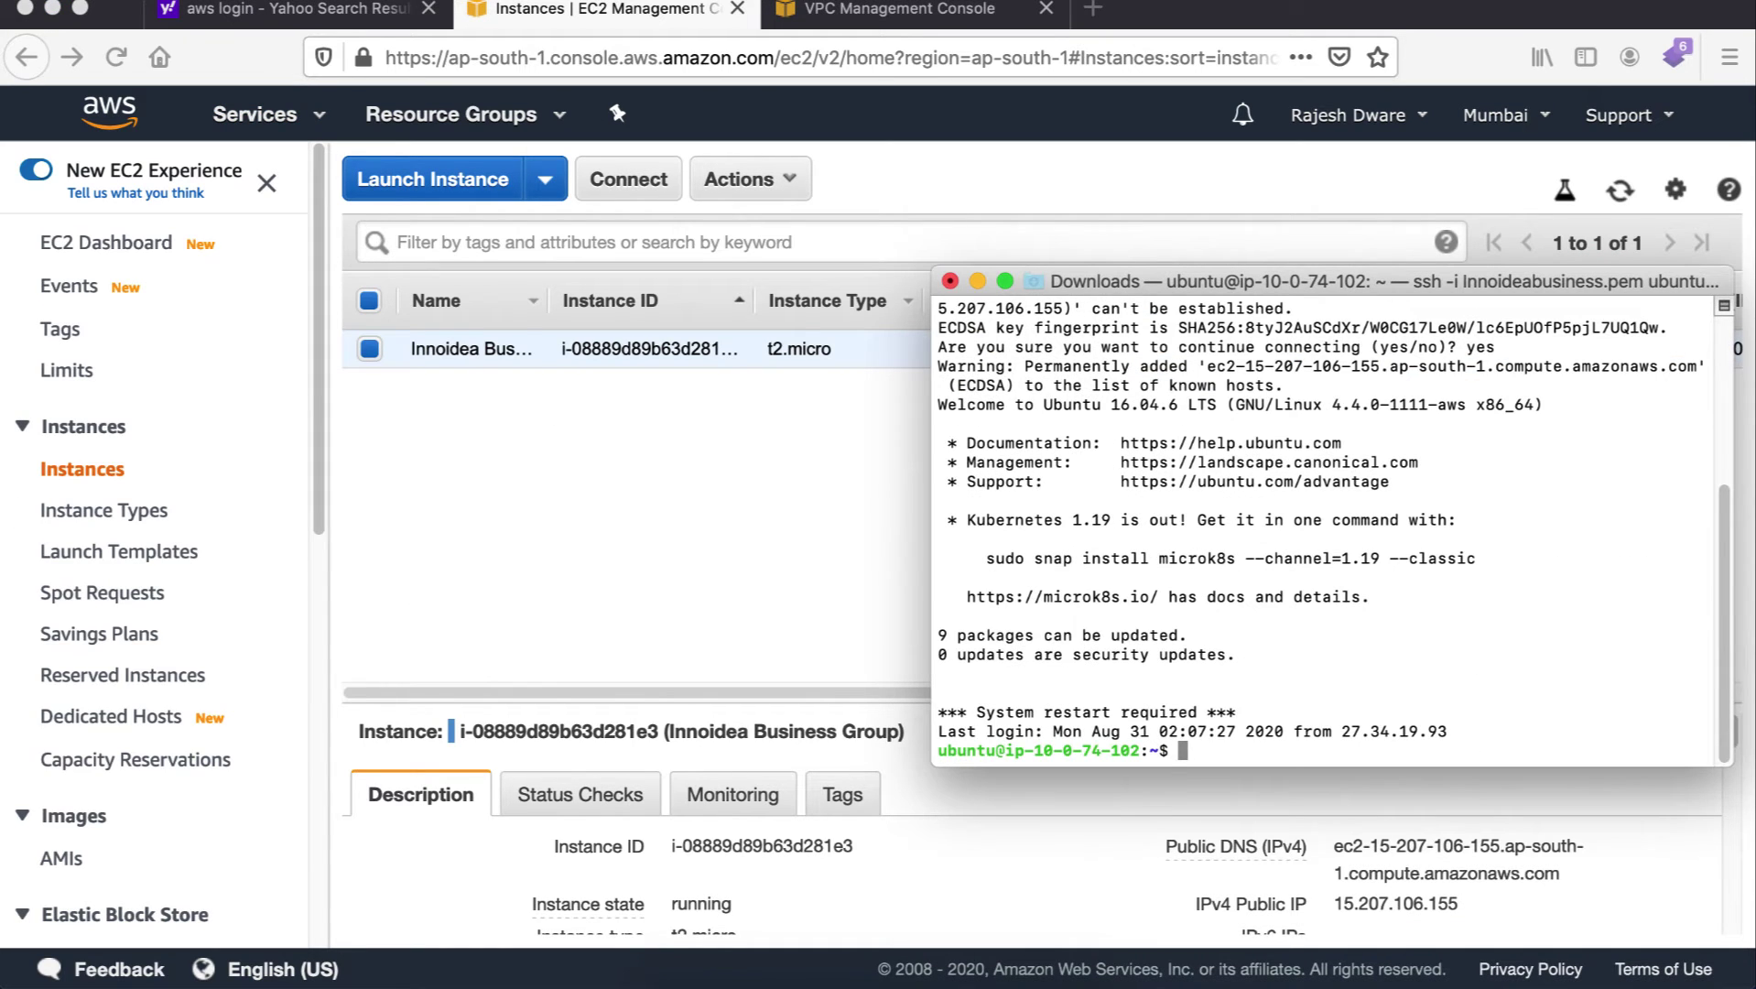
type("clear")
key("Return")
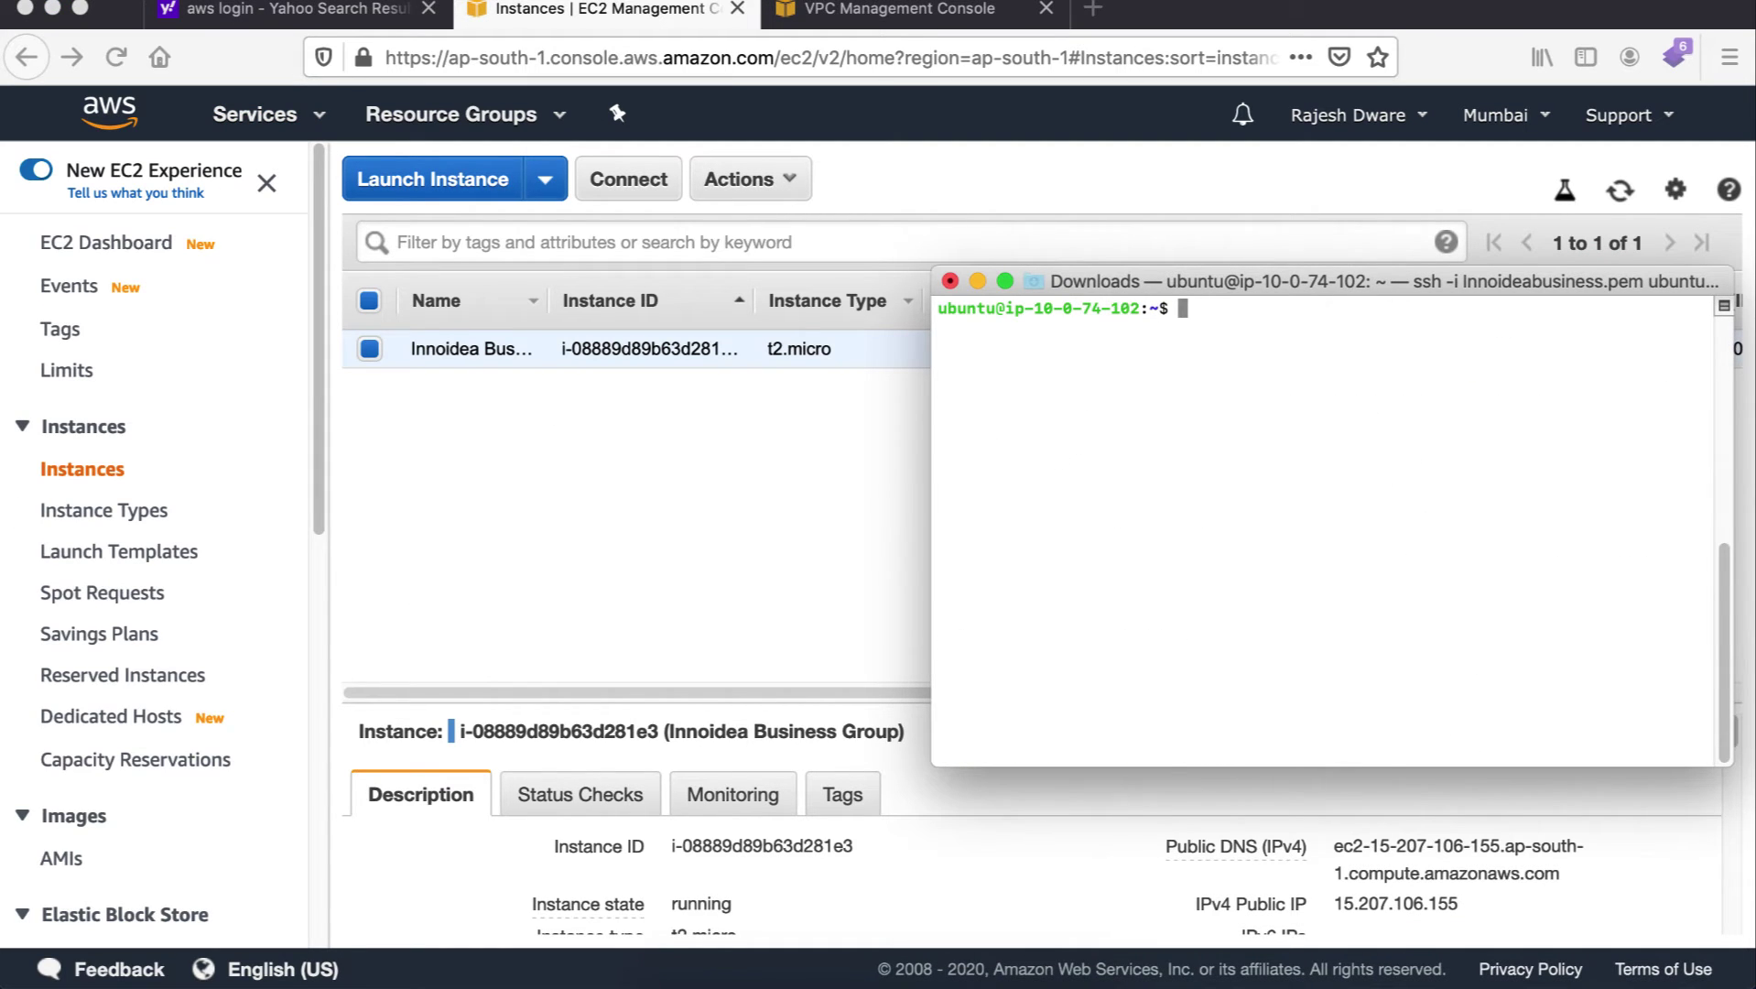
type("sudo apt-get install php")
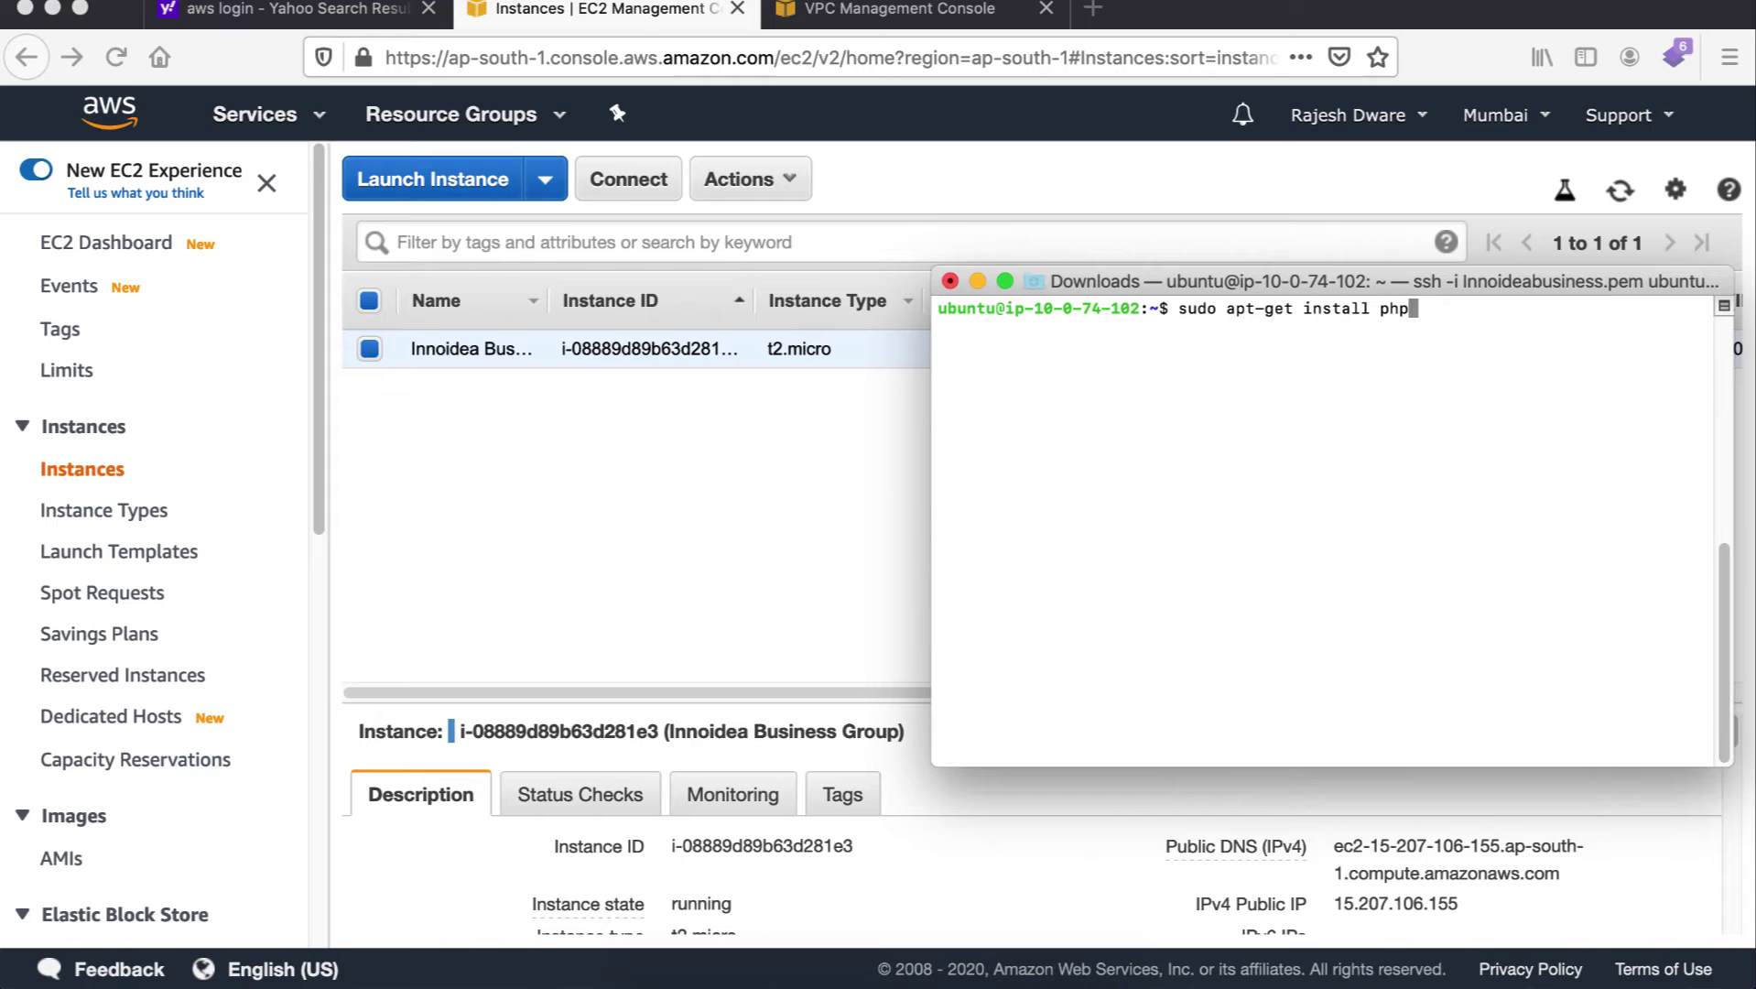
type("-gd")
key("Return")
type("yes")
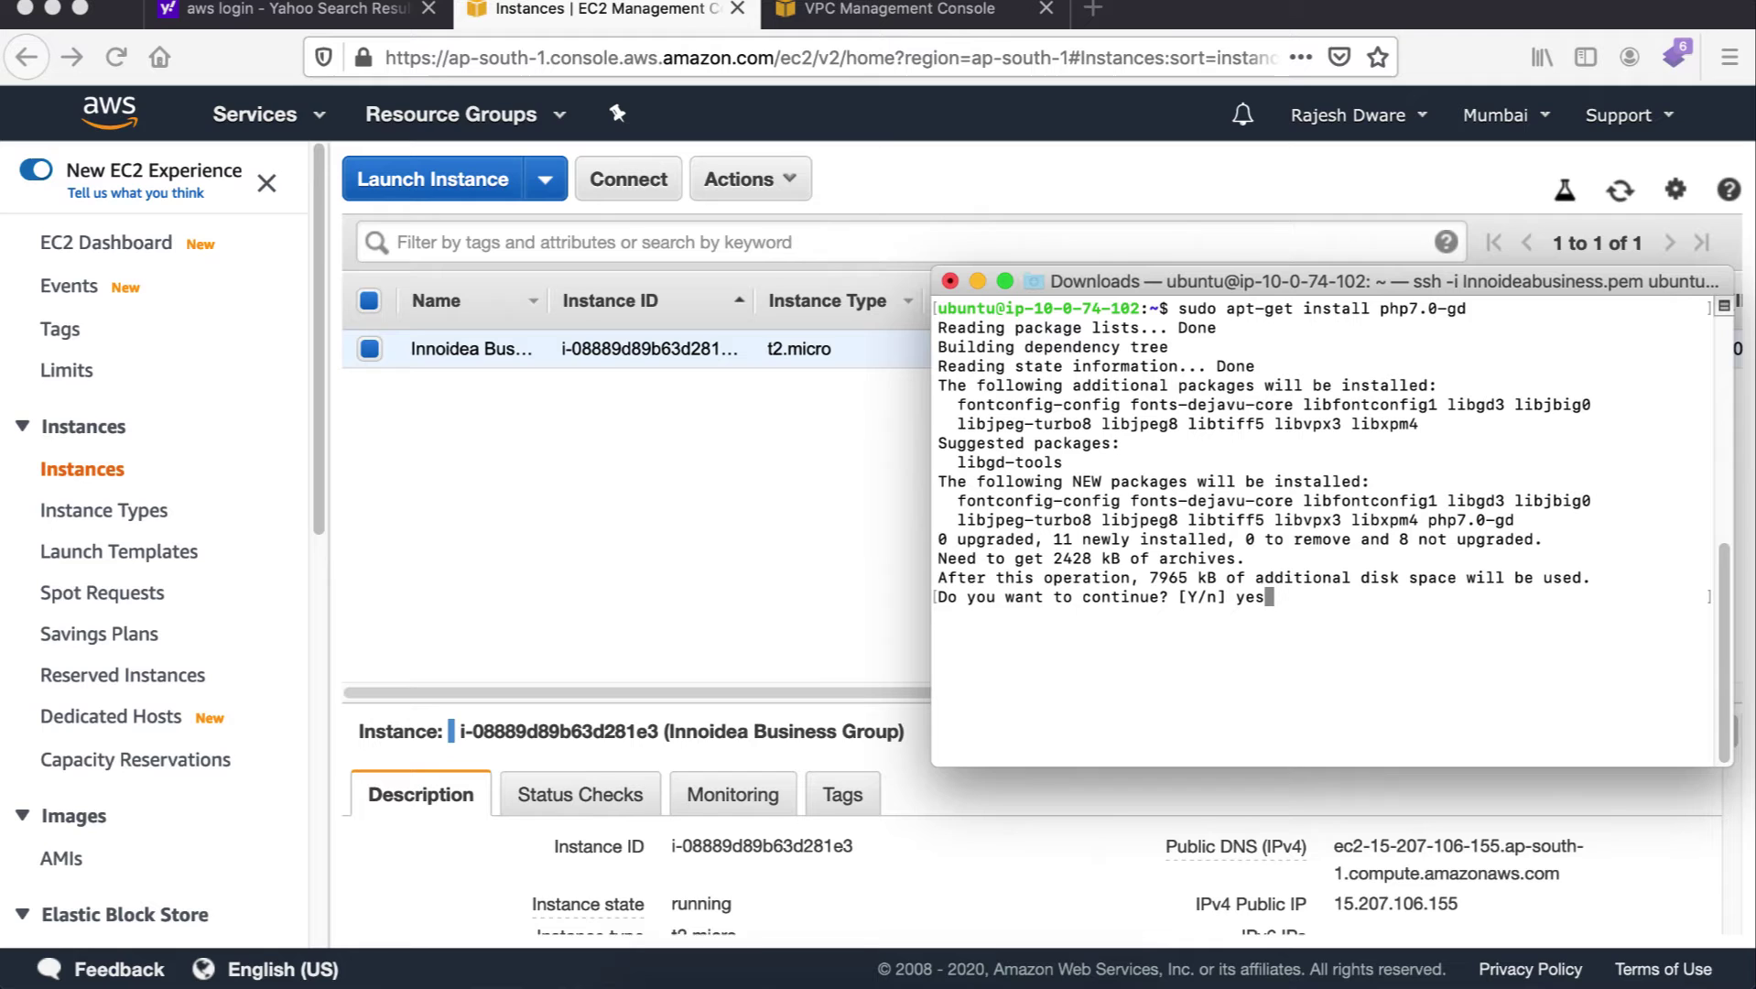
key("Return")
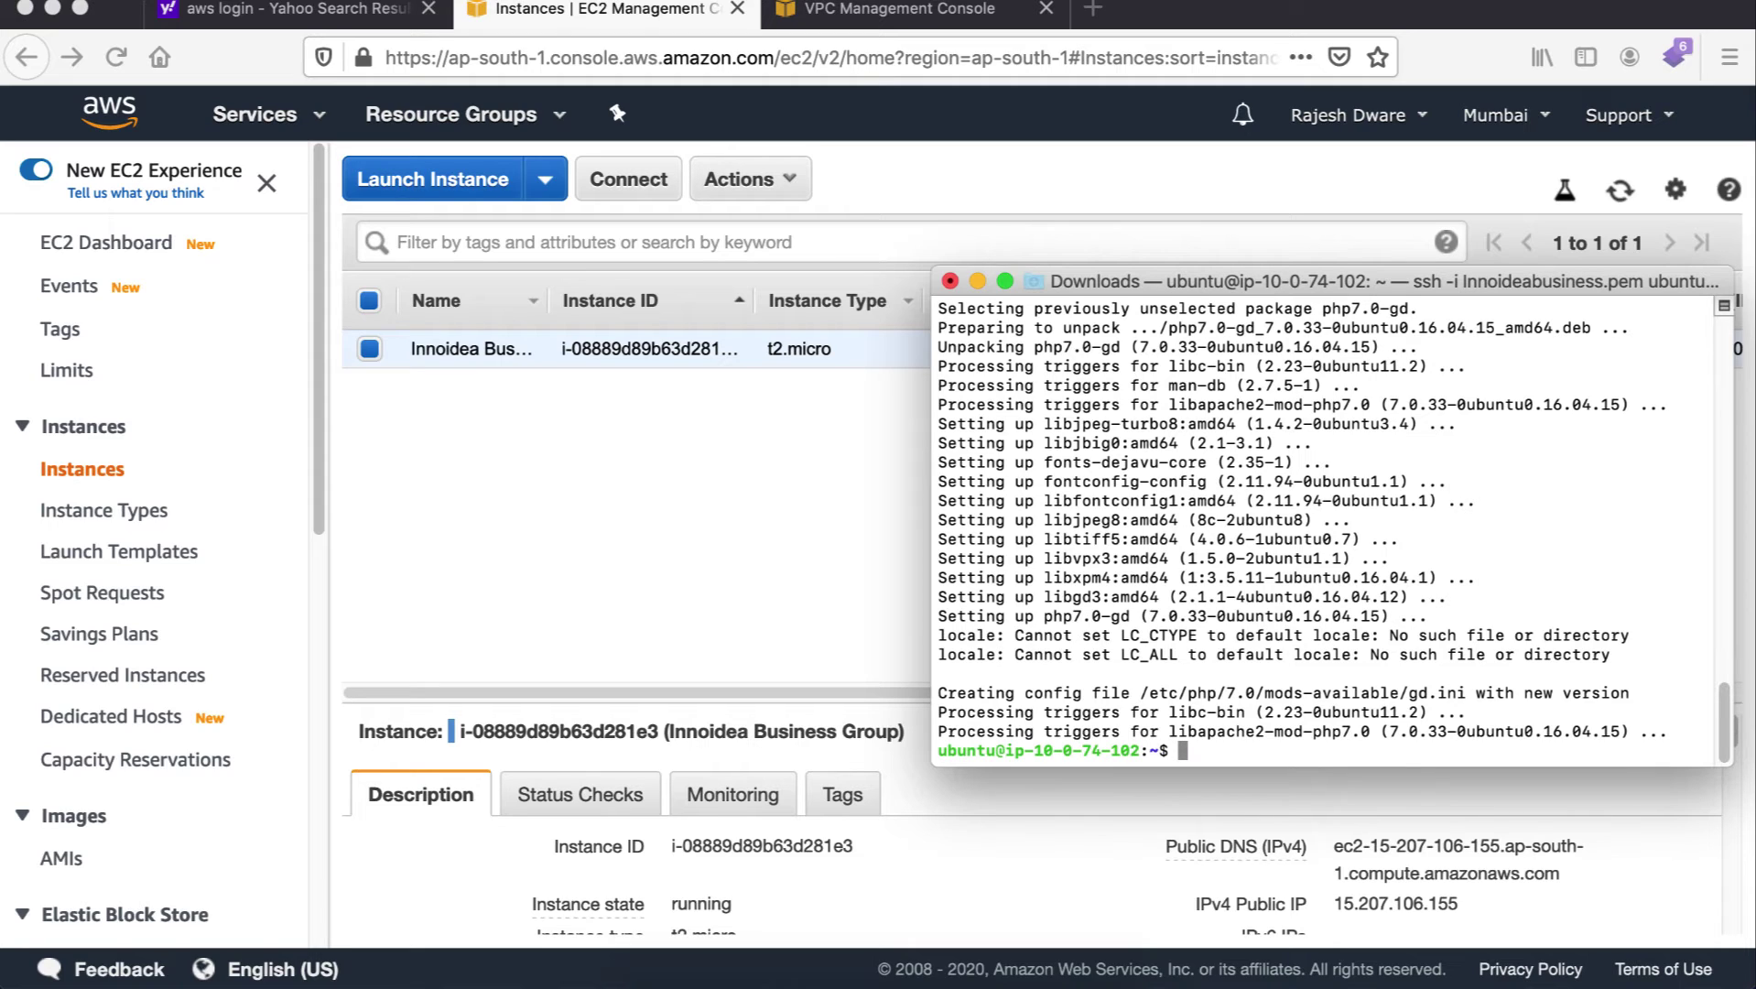
type("clear")
key("Return")
type("sudo service apache2 restart")
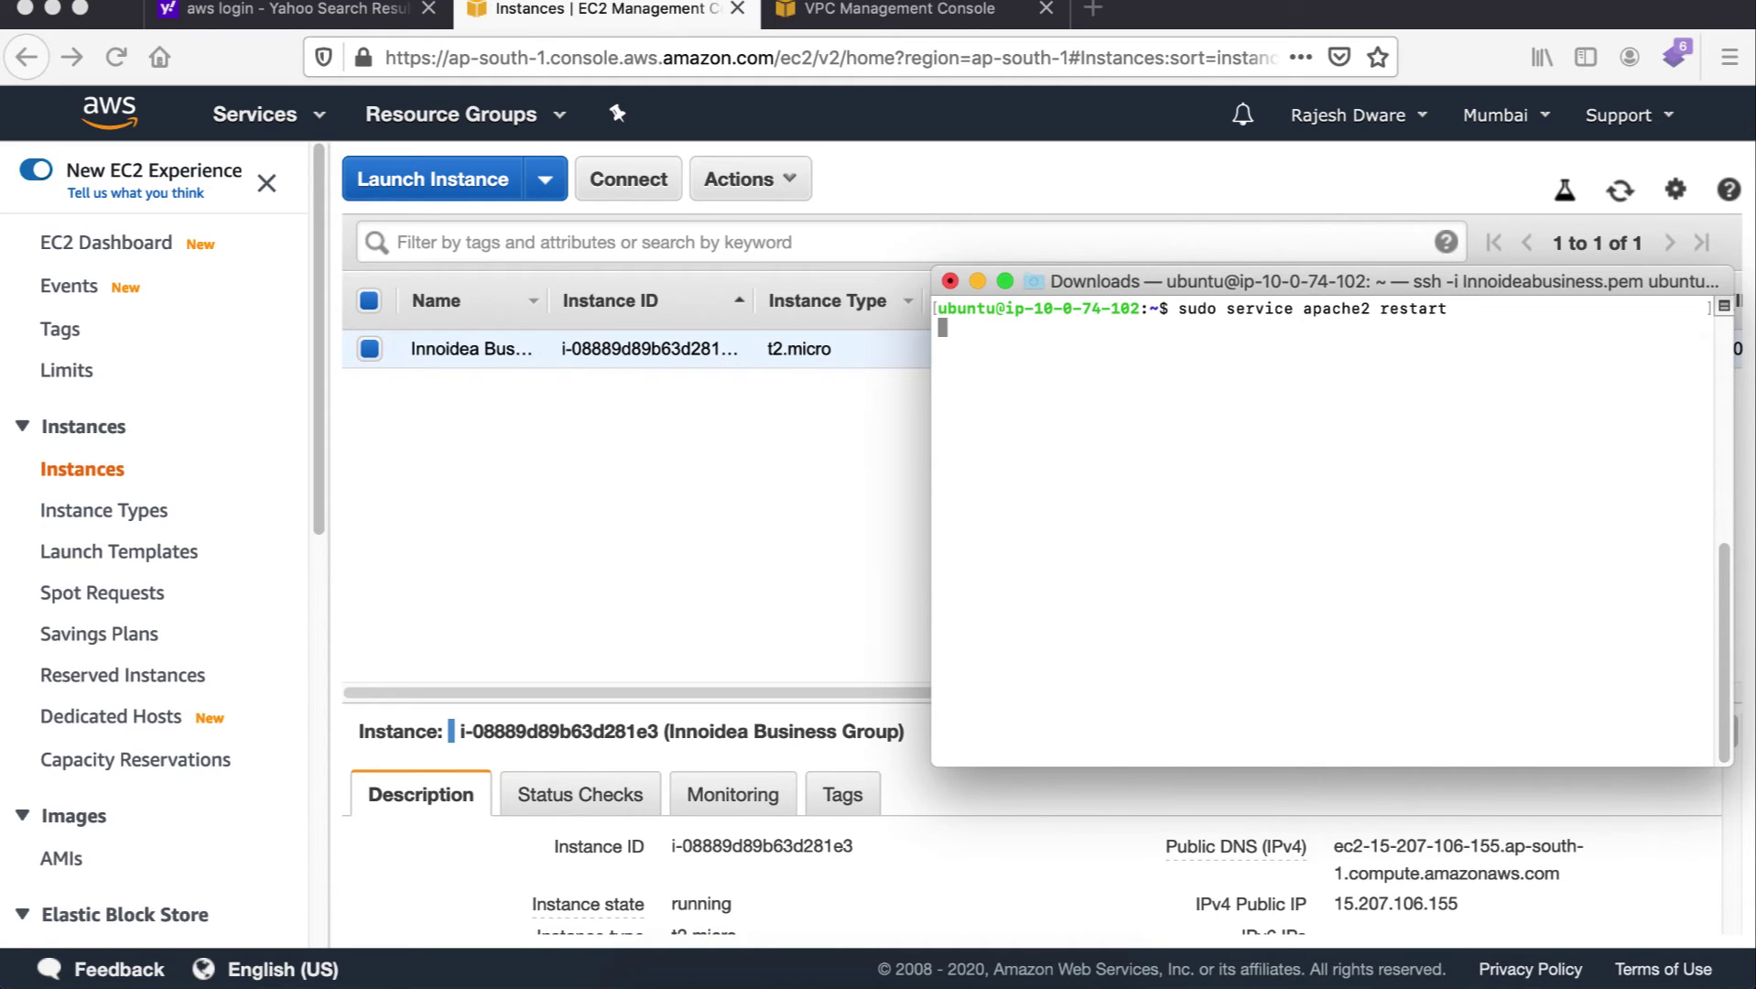
In the reloaded Customizer, choose fav_icon.png as the site icon under Site Title & Logo Options
left_click(877, 976)
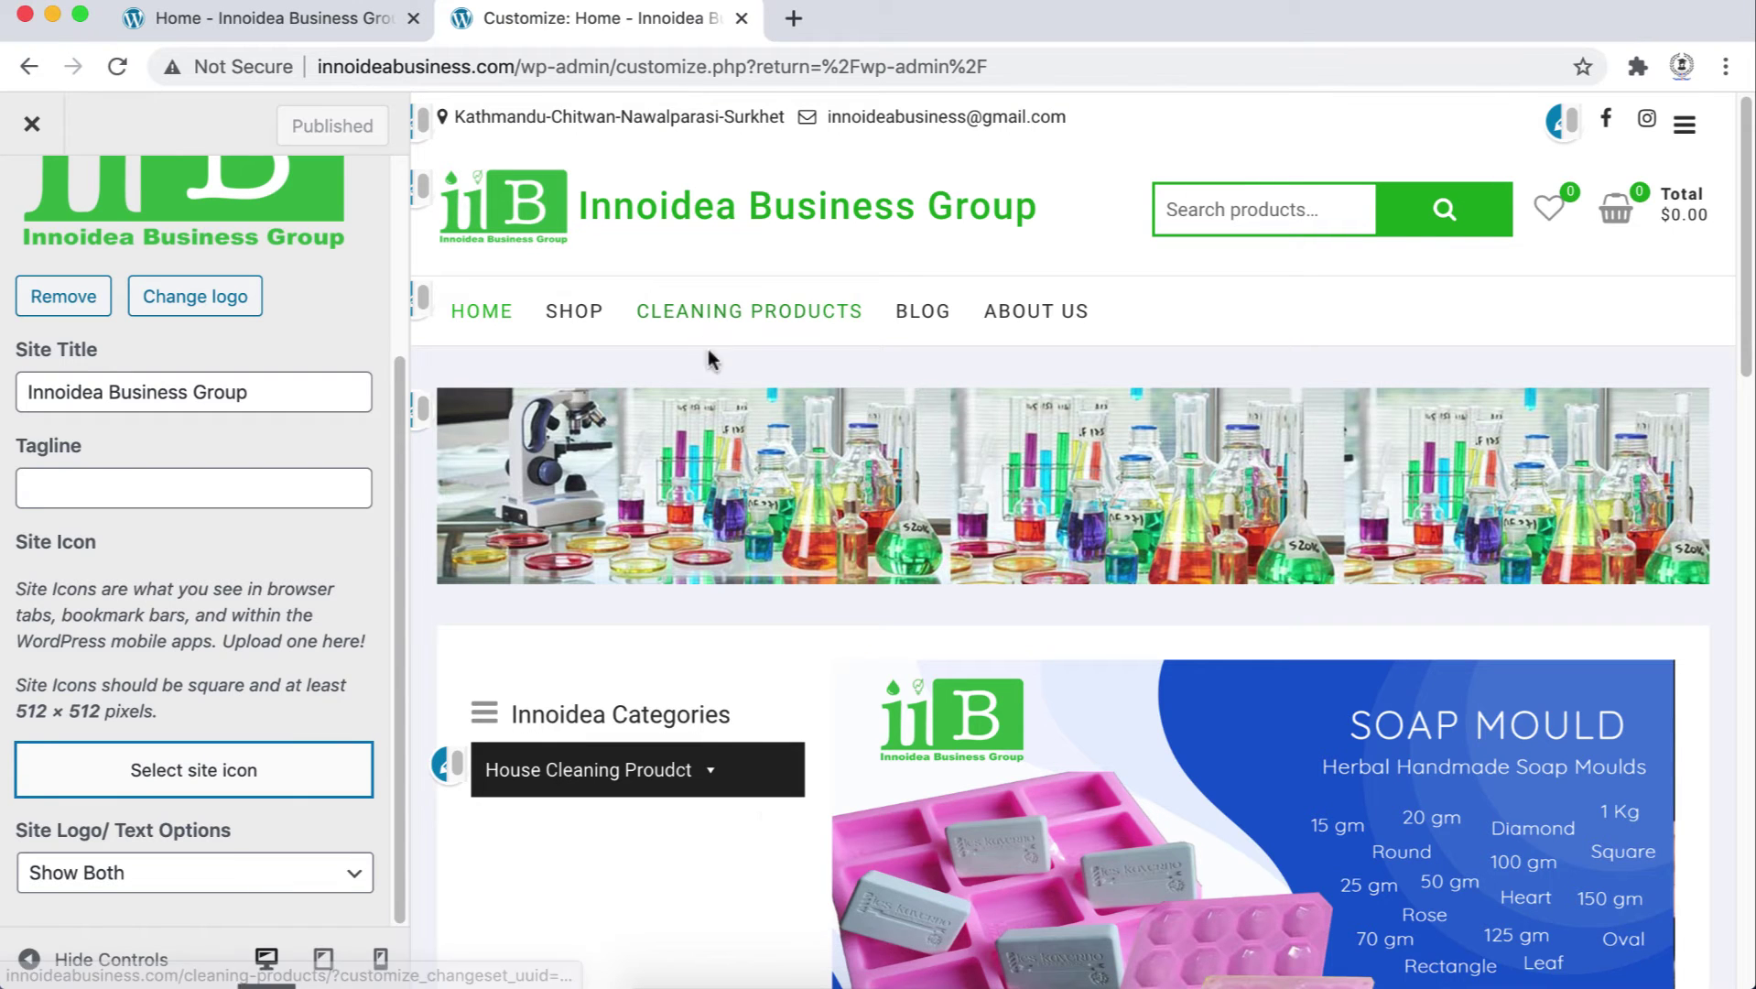
left_click(118, 66)
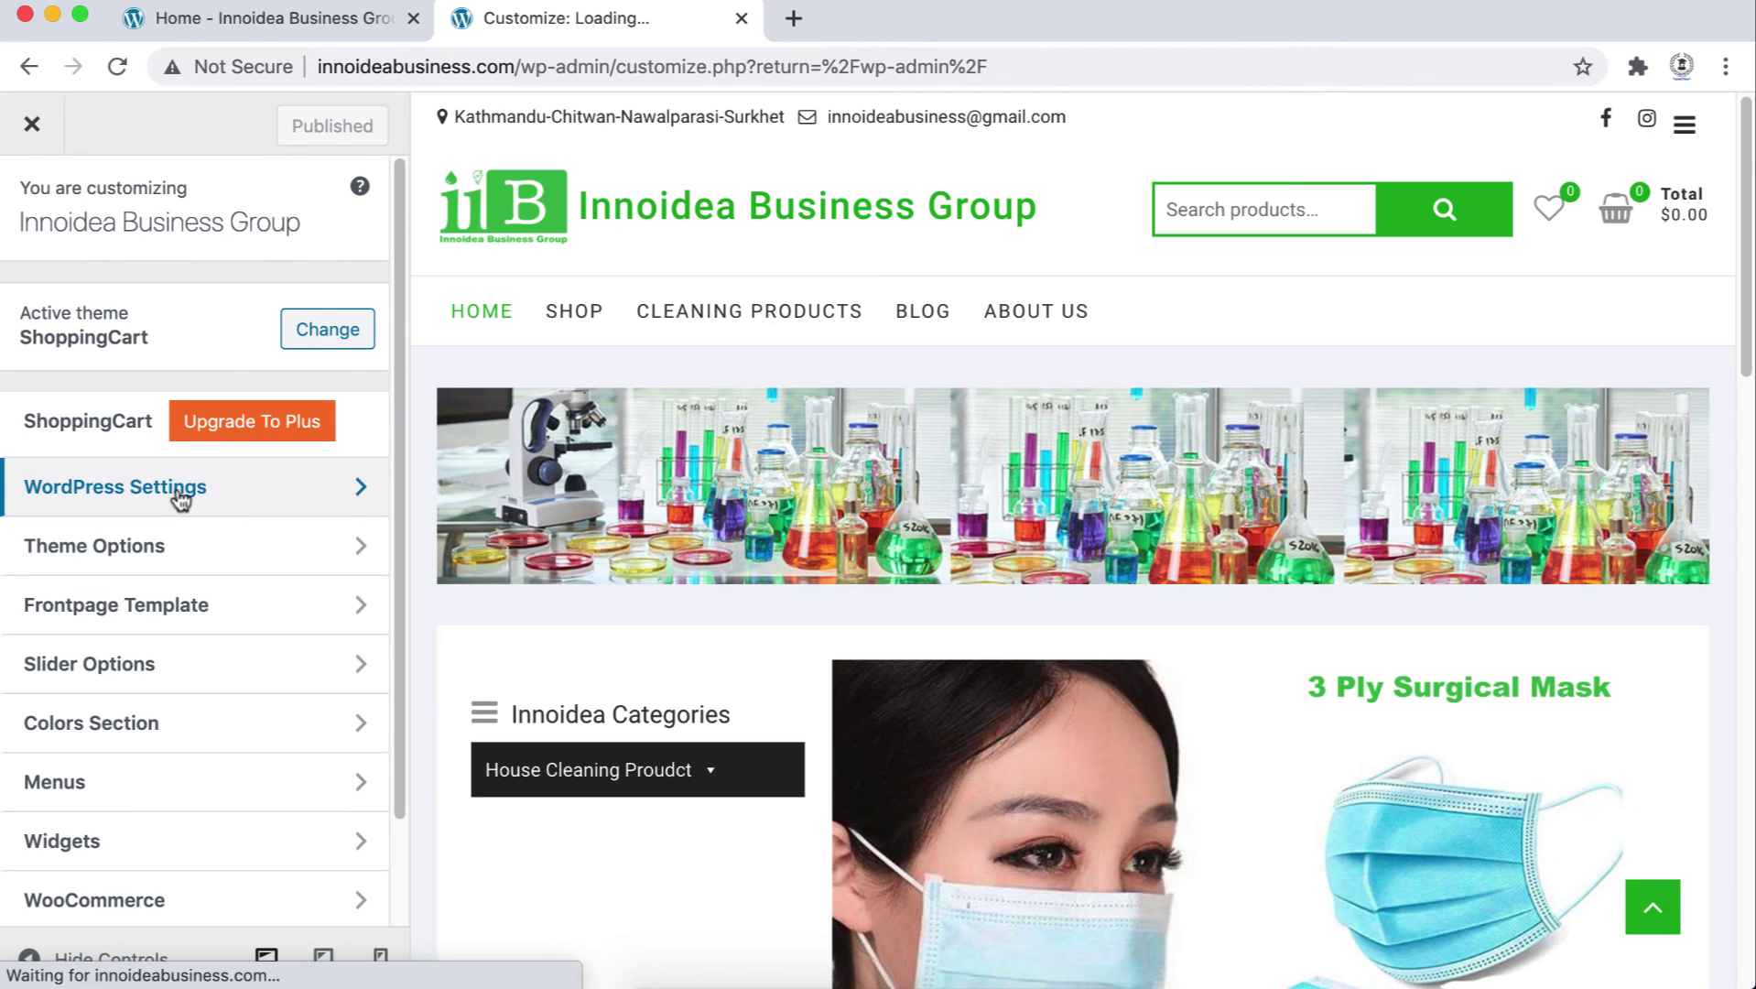
left_click(179, 491)
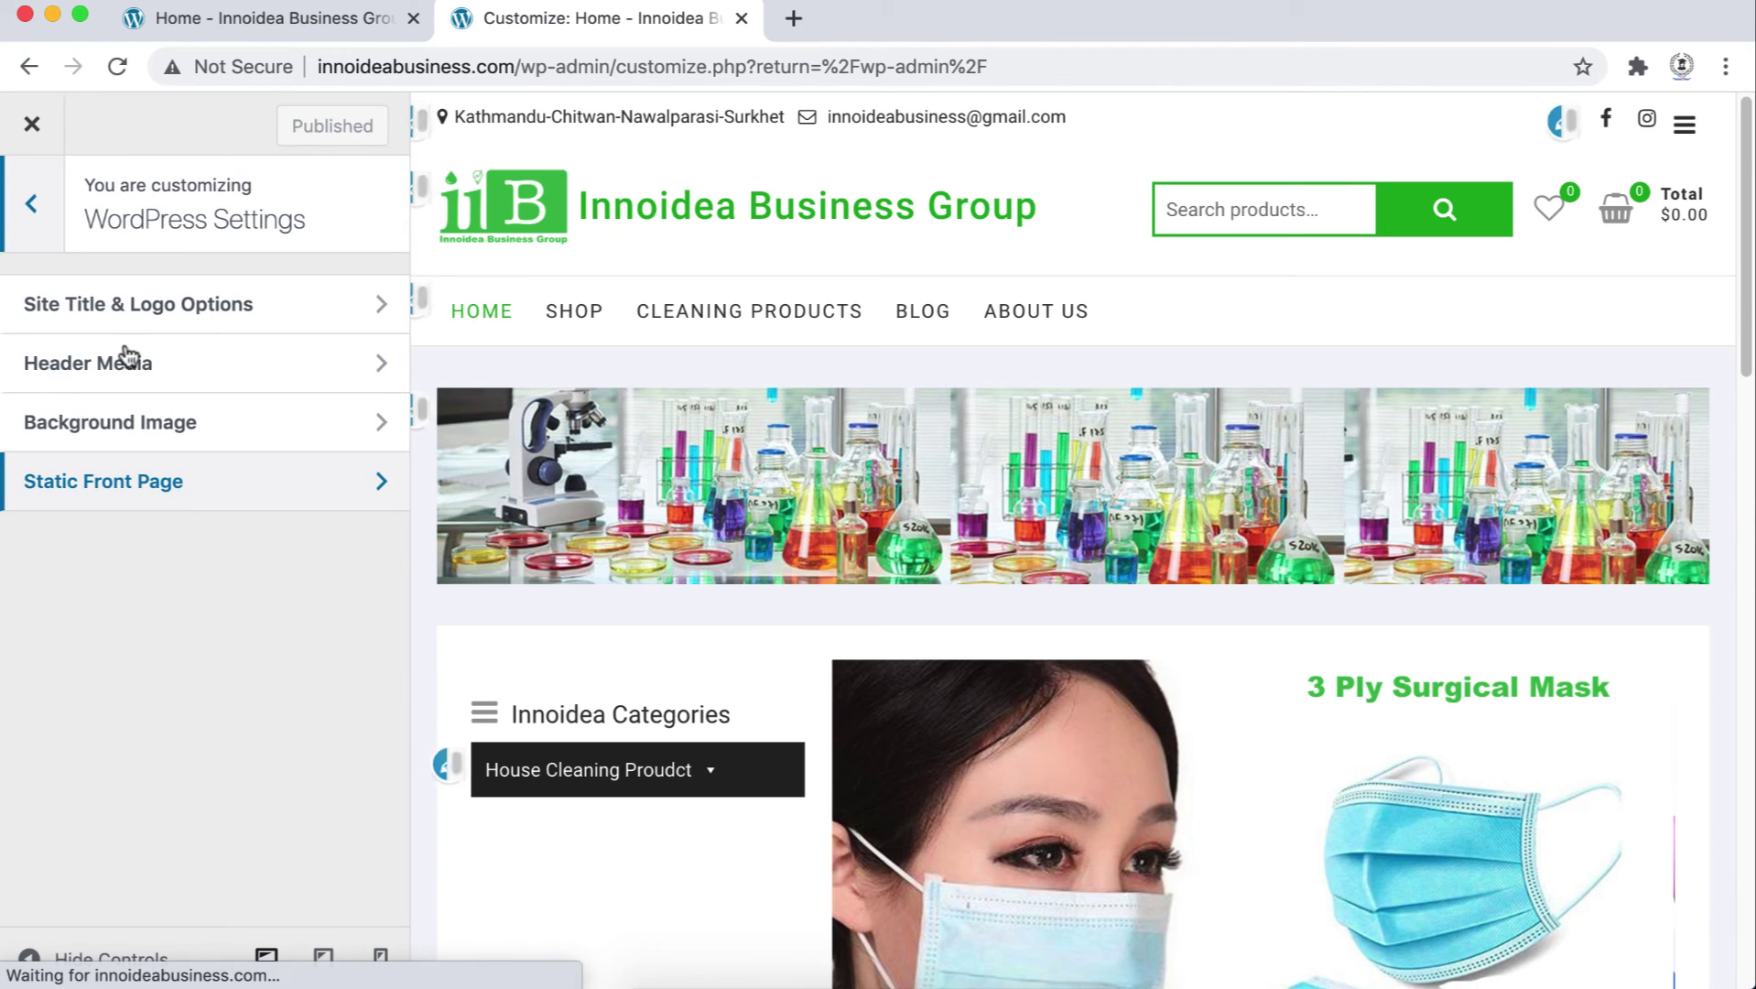
left_click(118, 319)
scroll(255, 758, "down", 3)
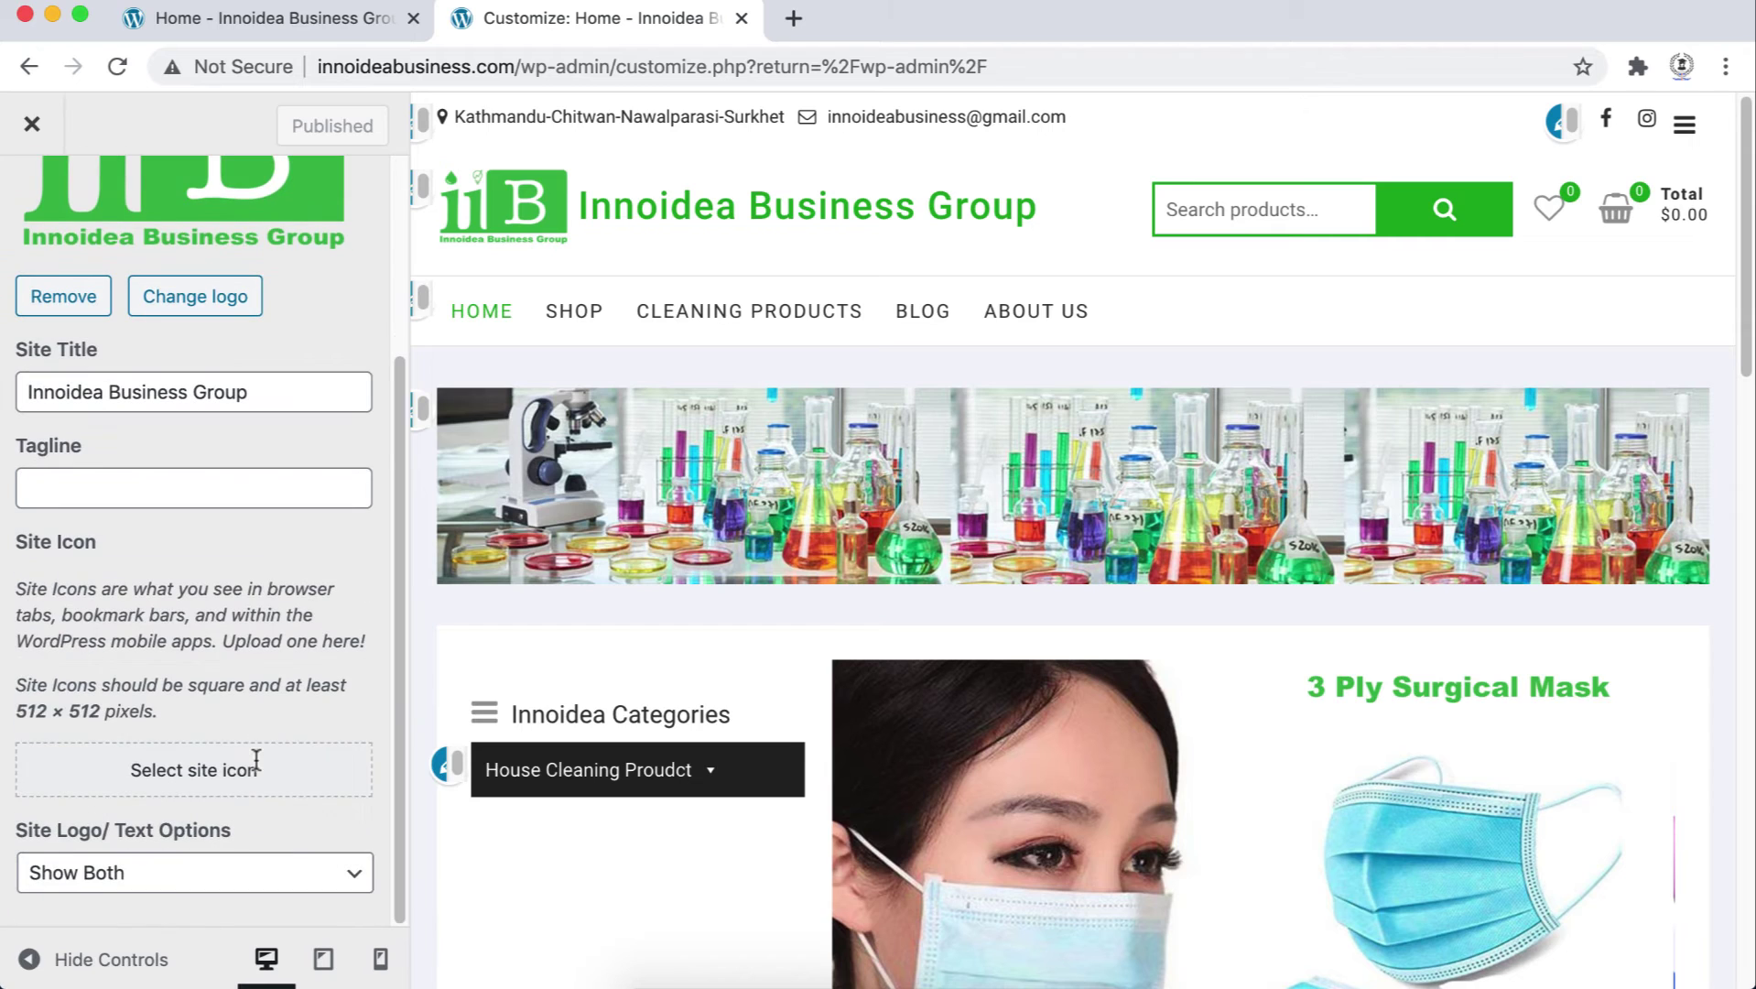
left_click(196, 769)
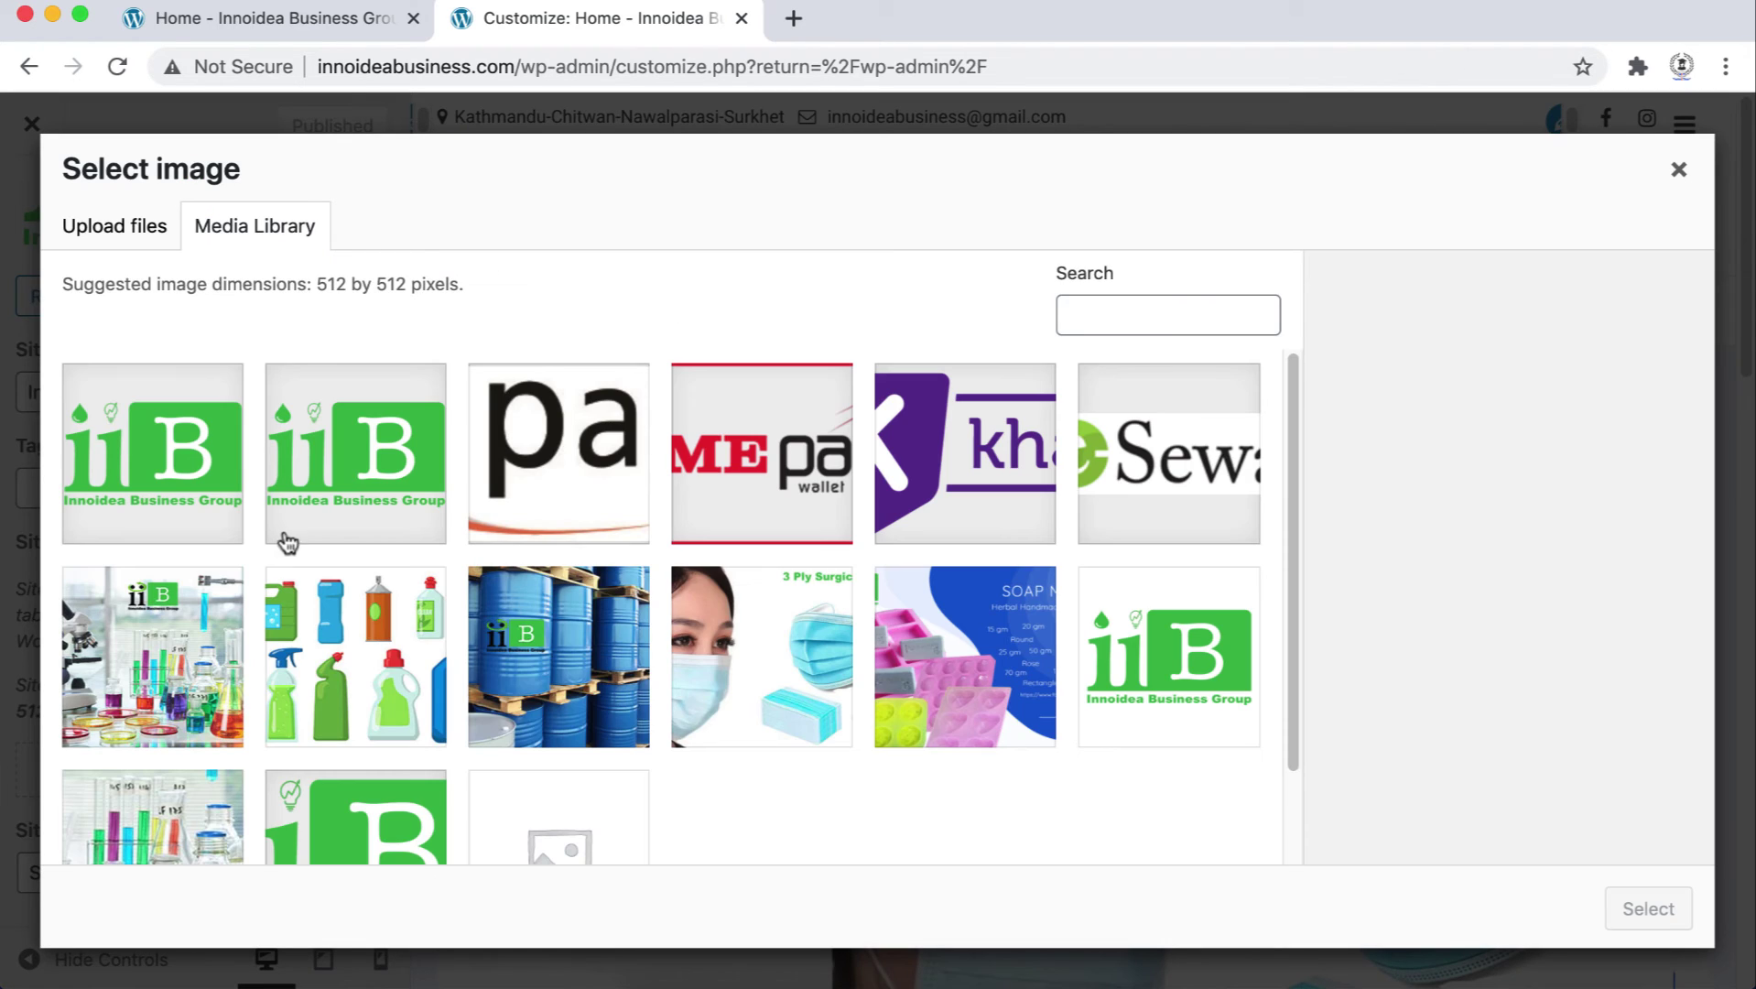
left_click(353, 467)
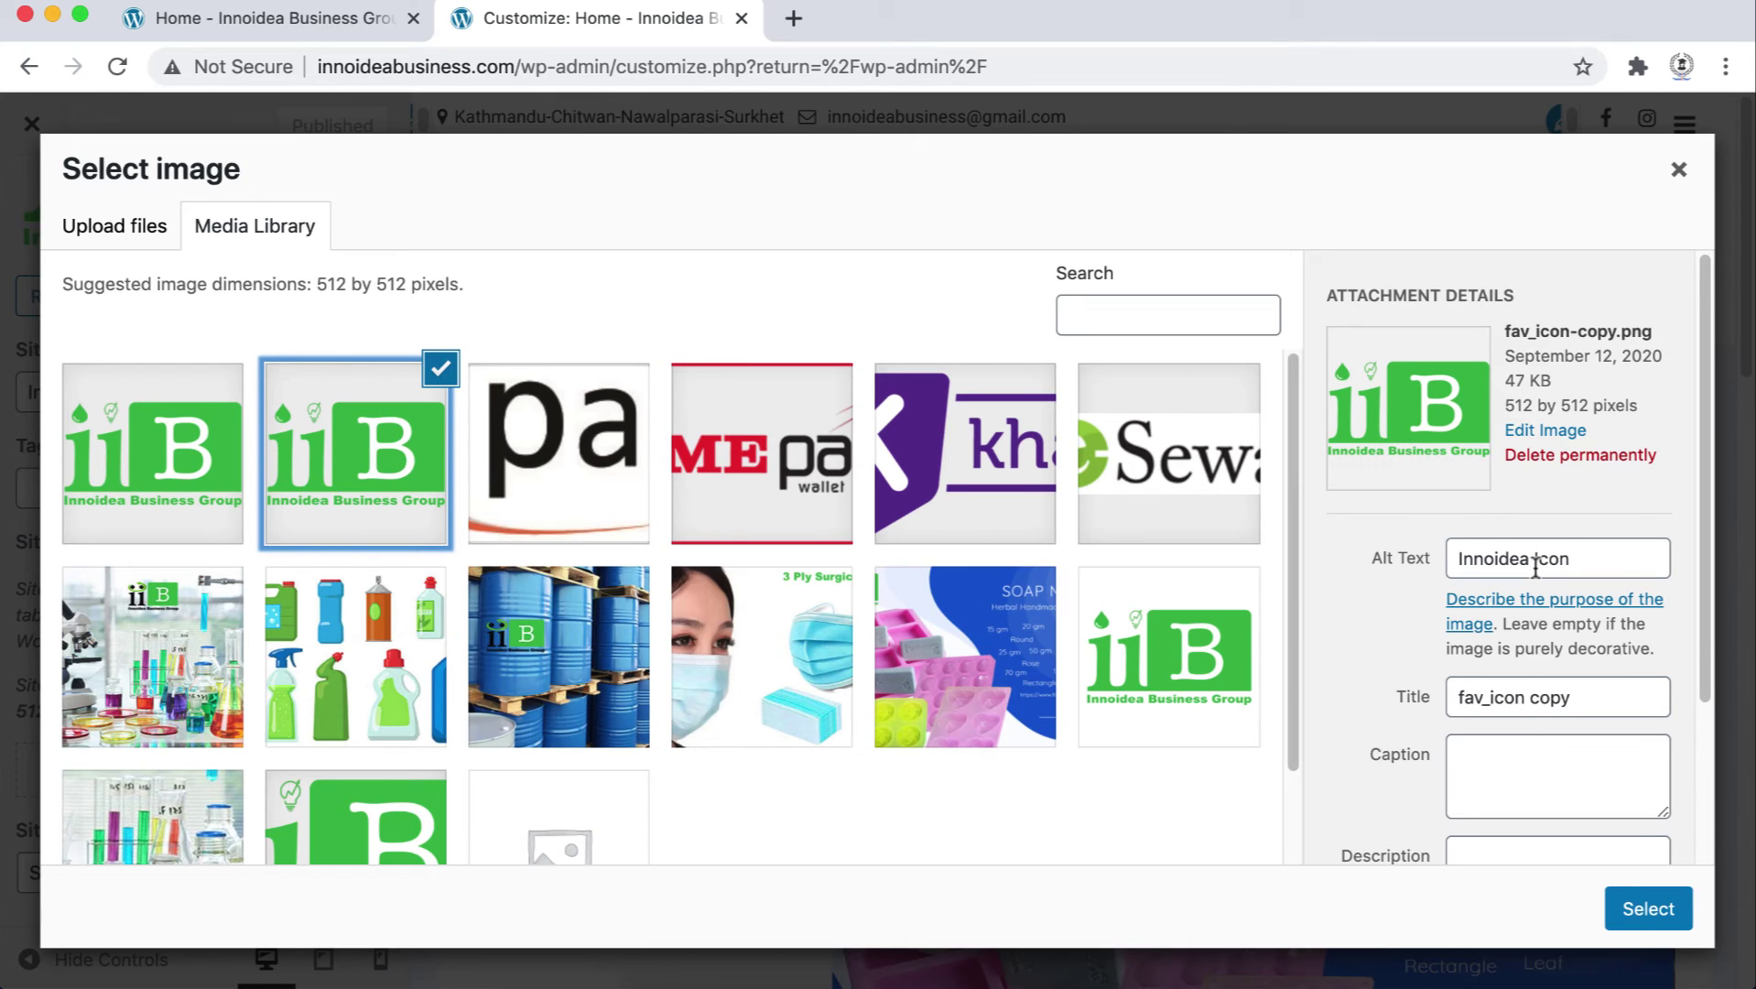
left_click(174, 500)
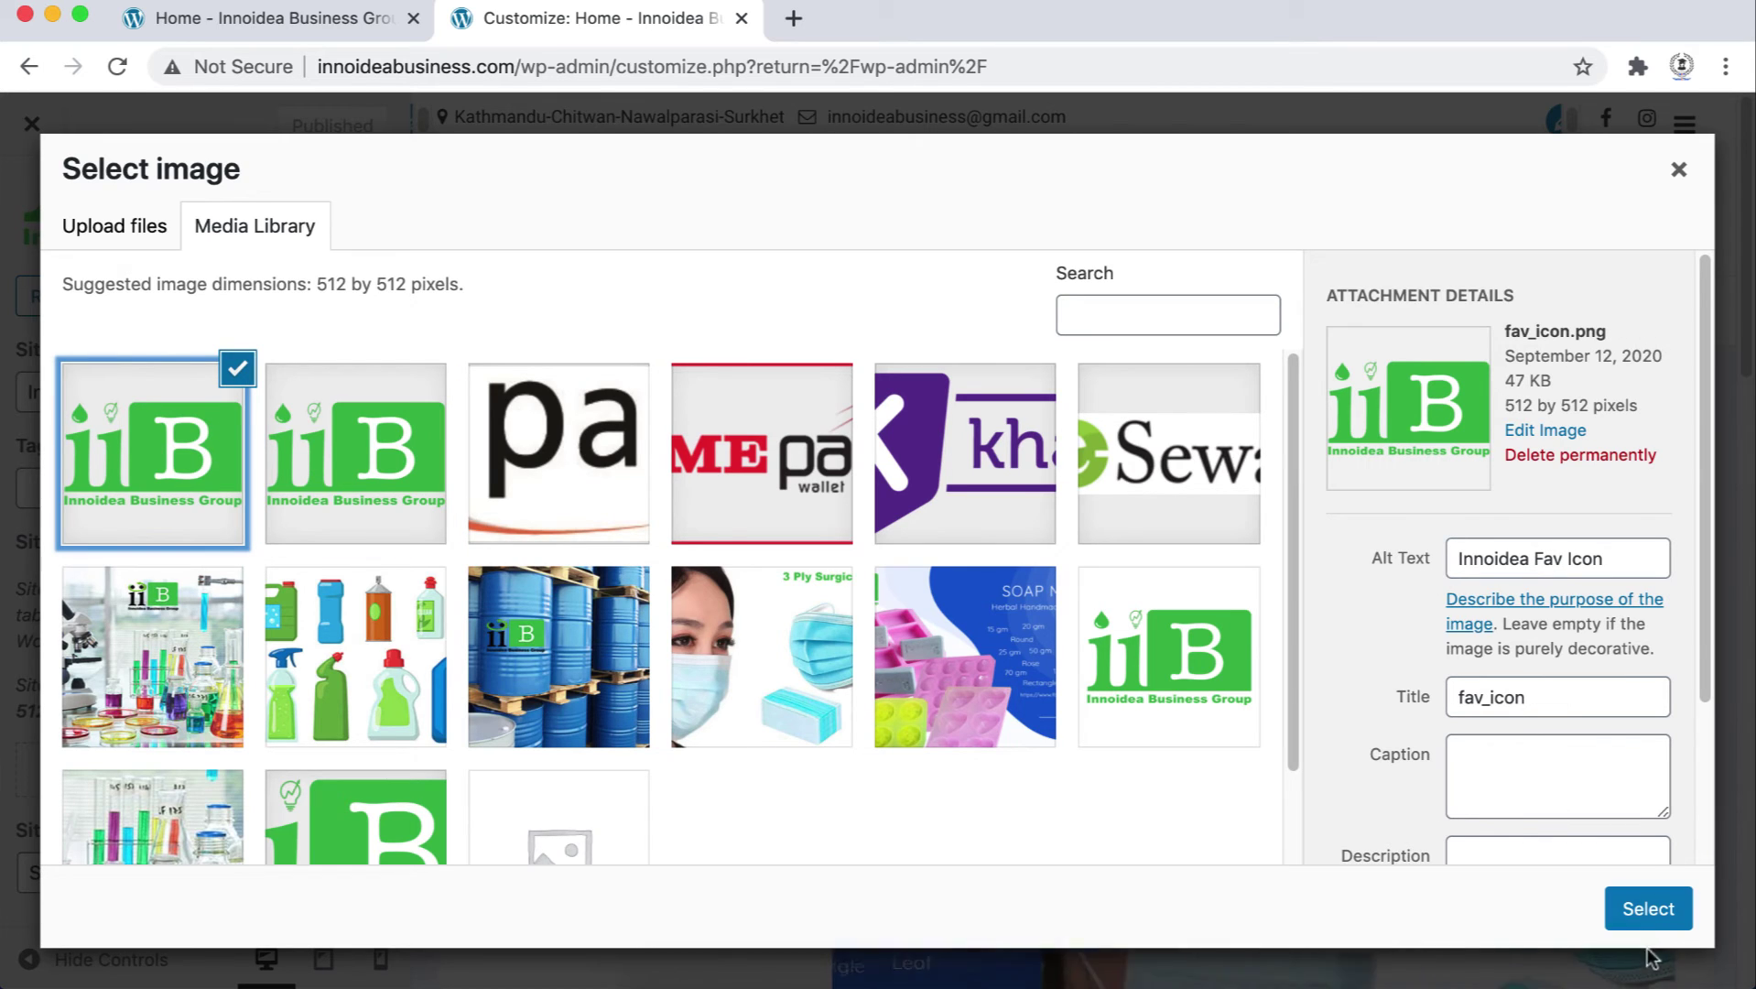
left_click(1646, 910)
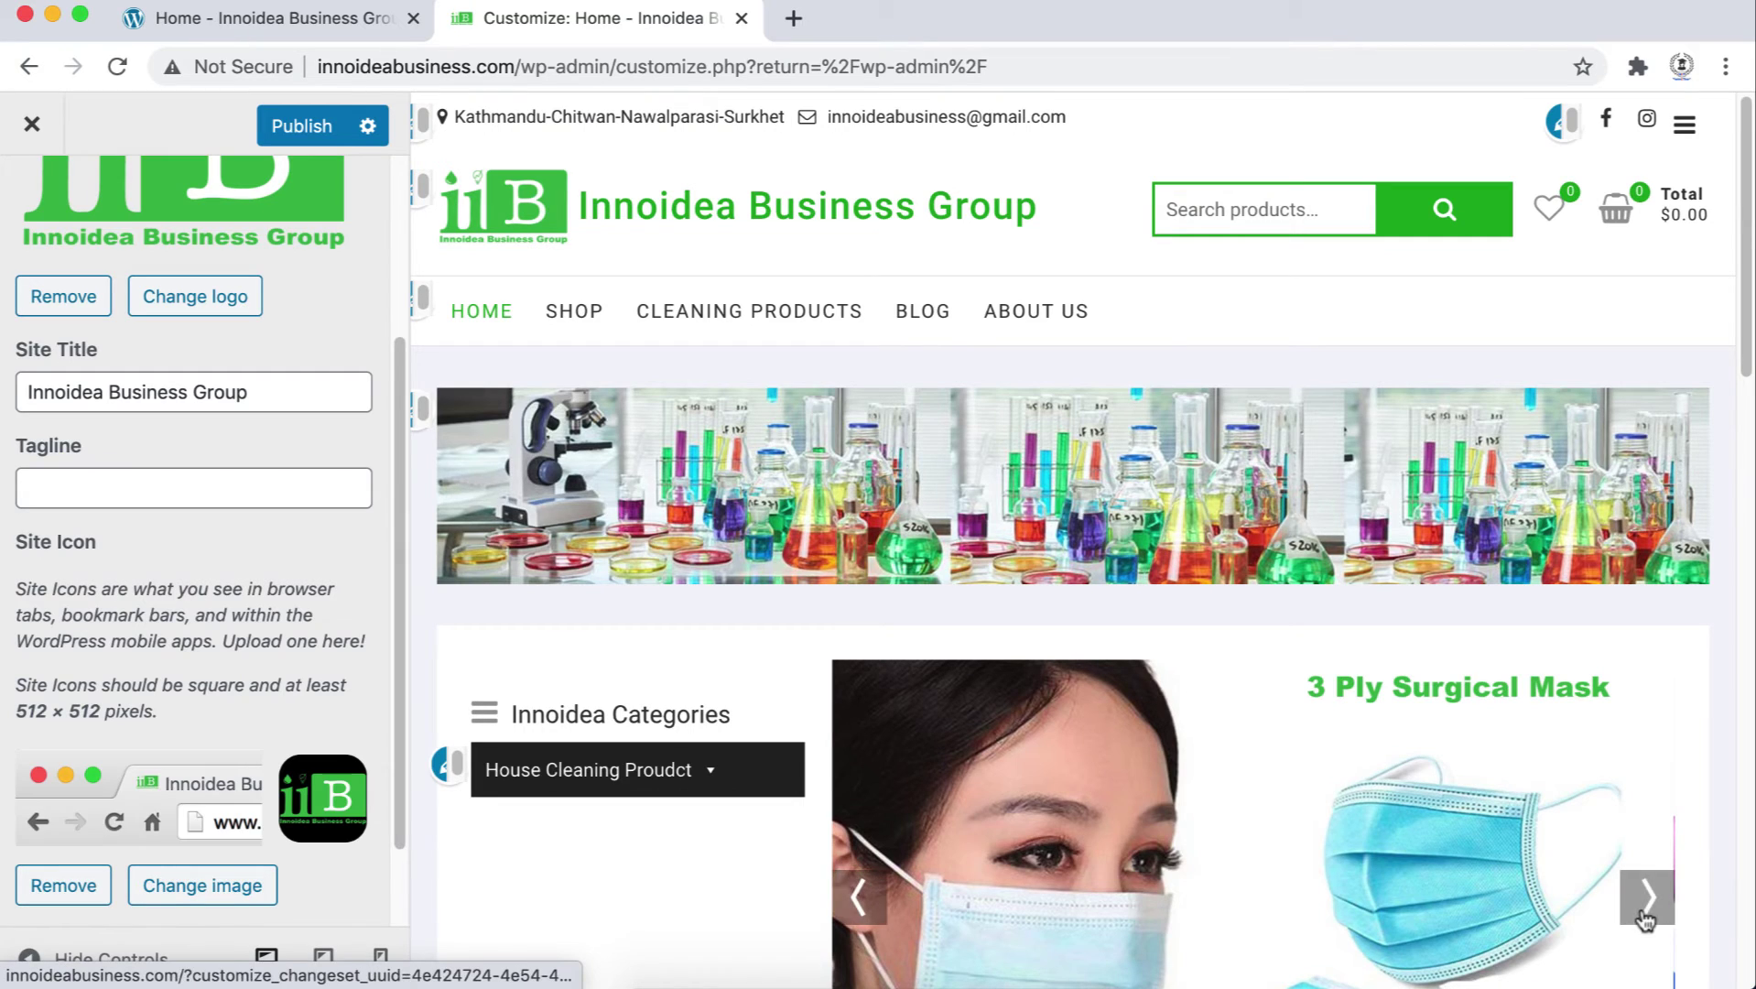
scroll(190, 724, "down", 2)
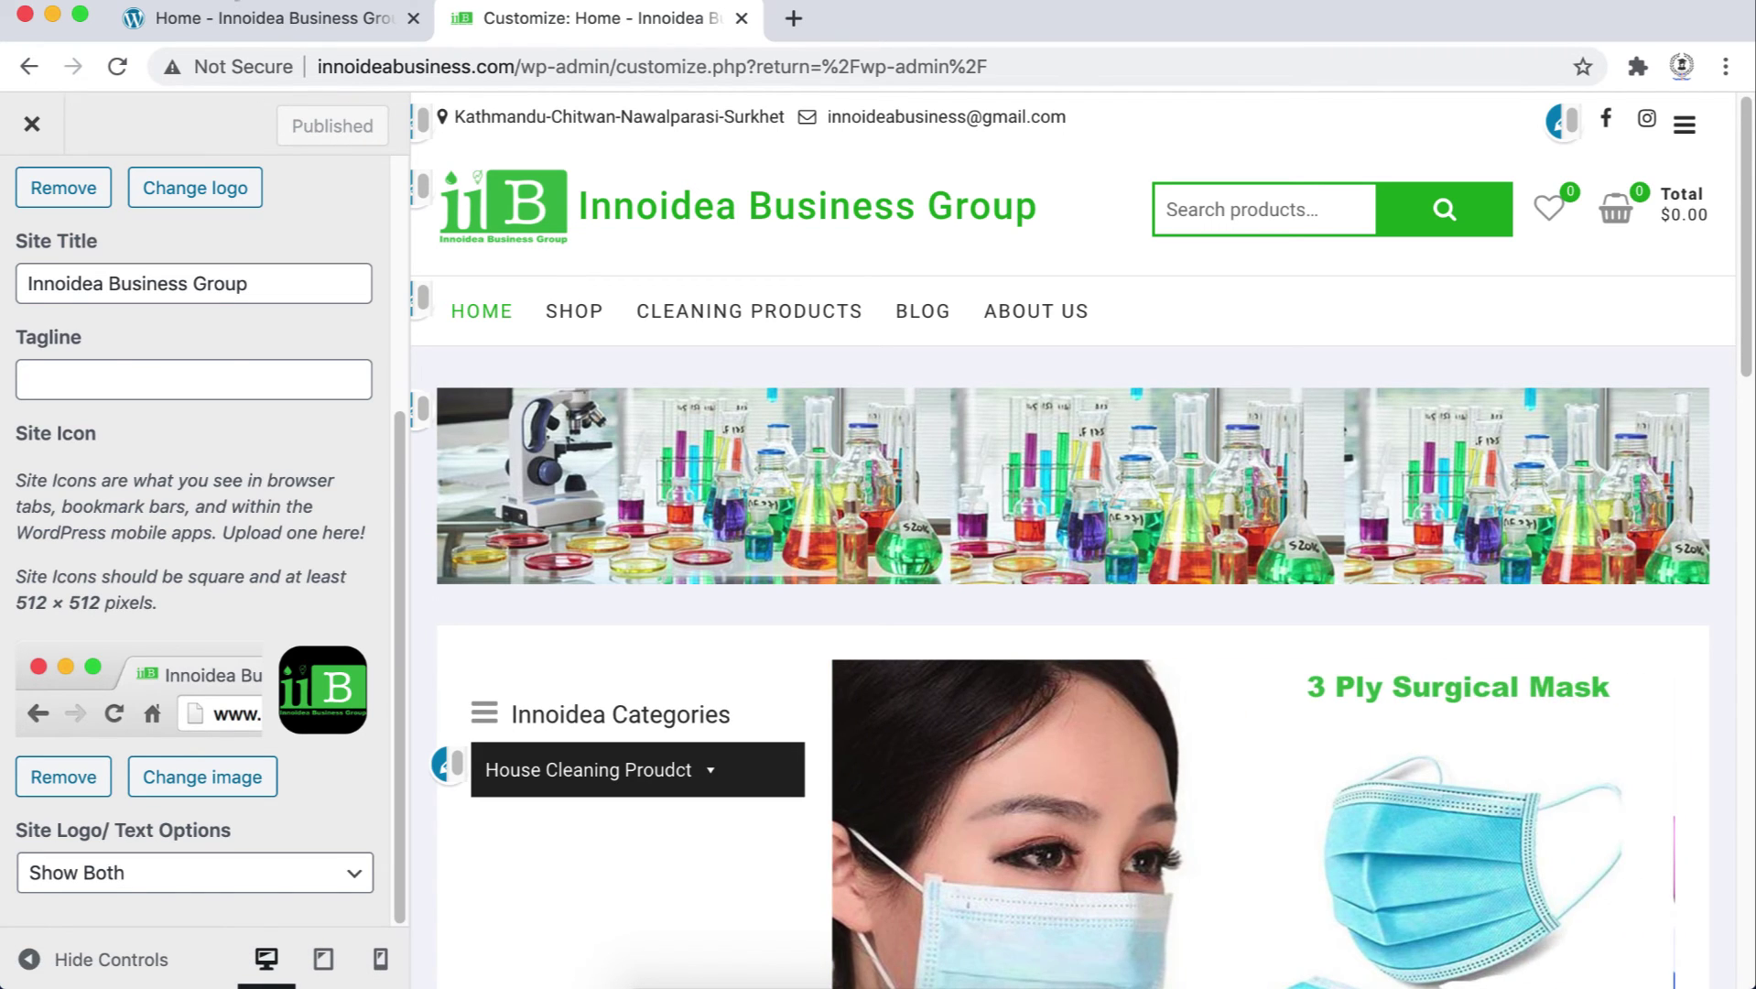
Confirm the green iB icon on the live Home tab, then return to the Customizer
left_click(223, 16)
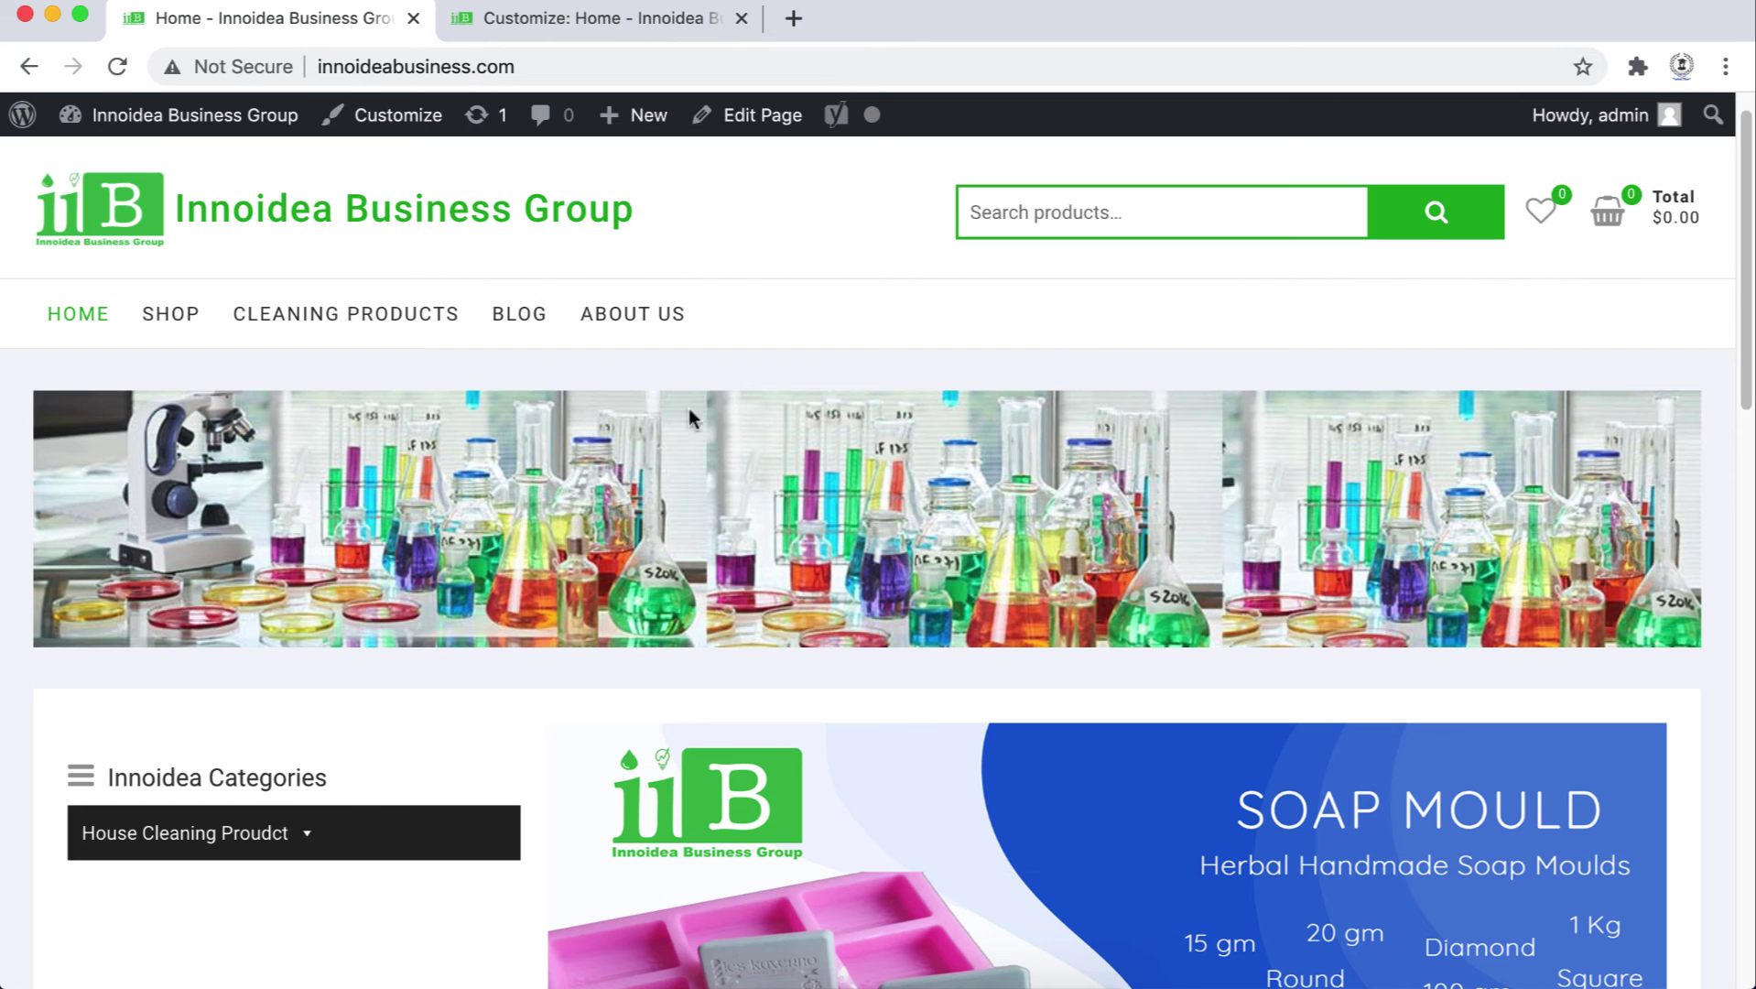
left_click(556, 20)
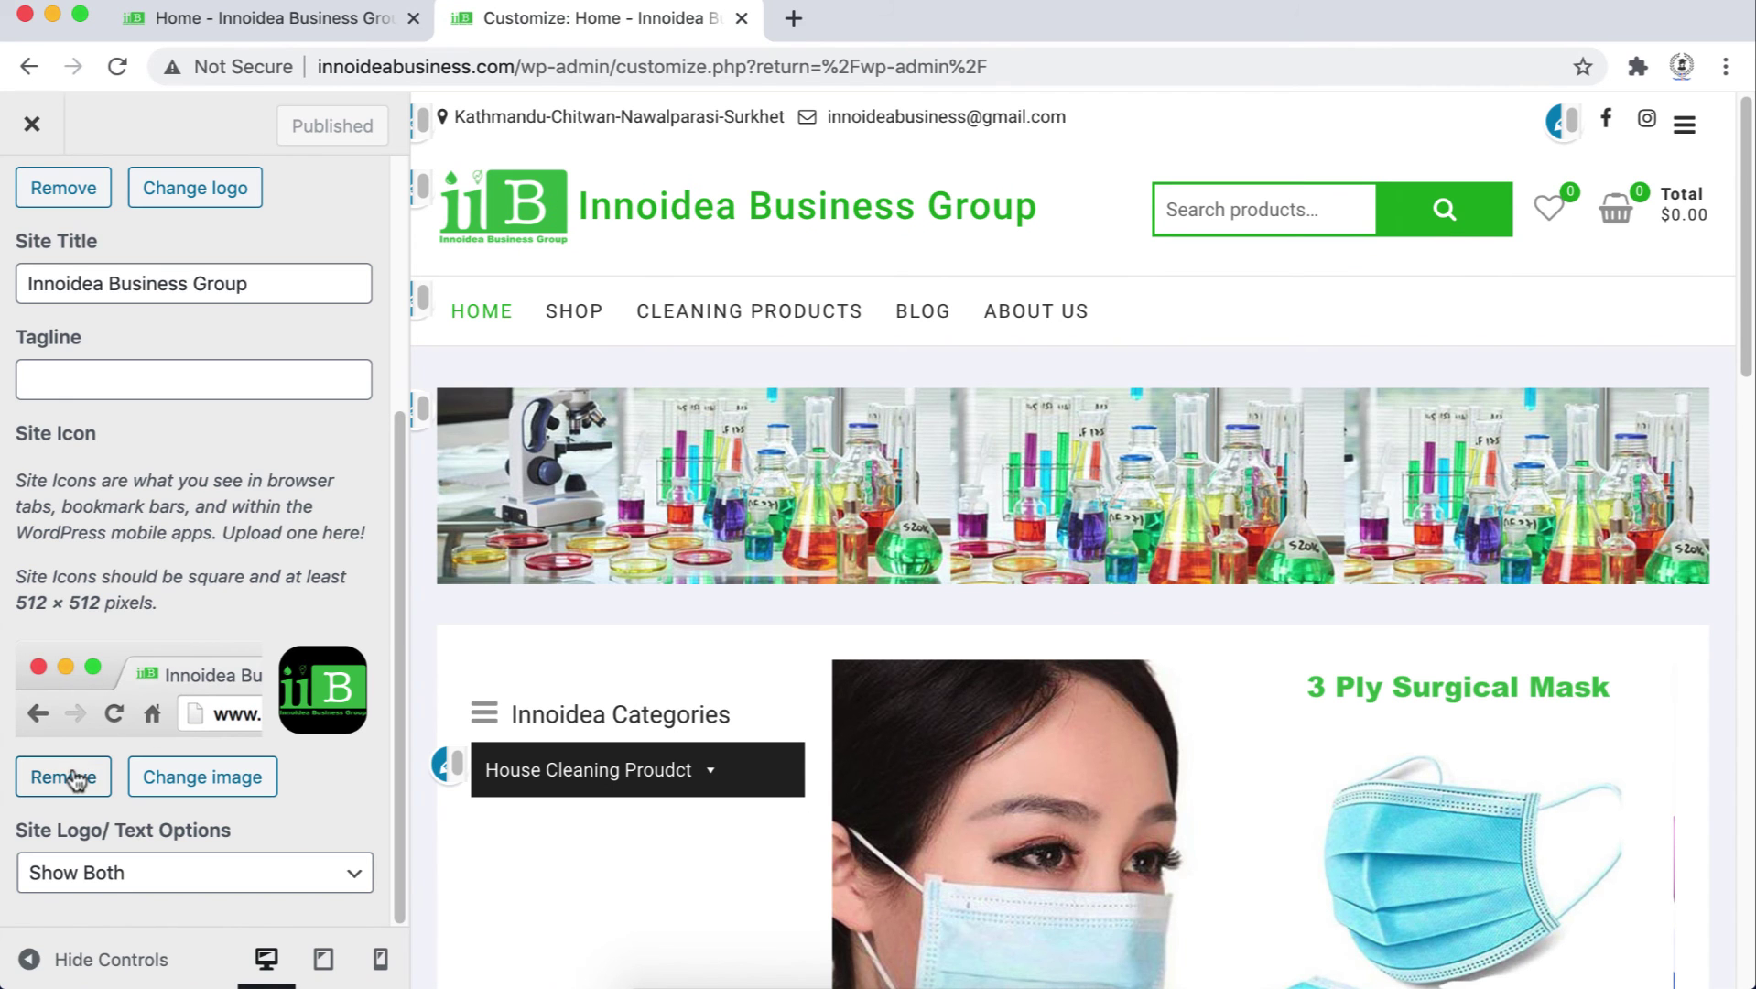
Open the Master2Teach YouTube channel and master2teach.com from new-tab shortcuts
left_click(793, 18)
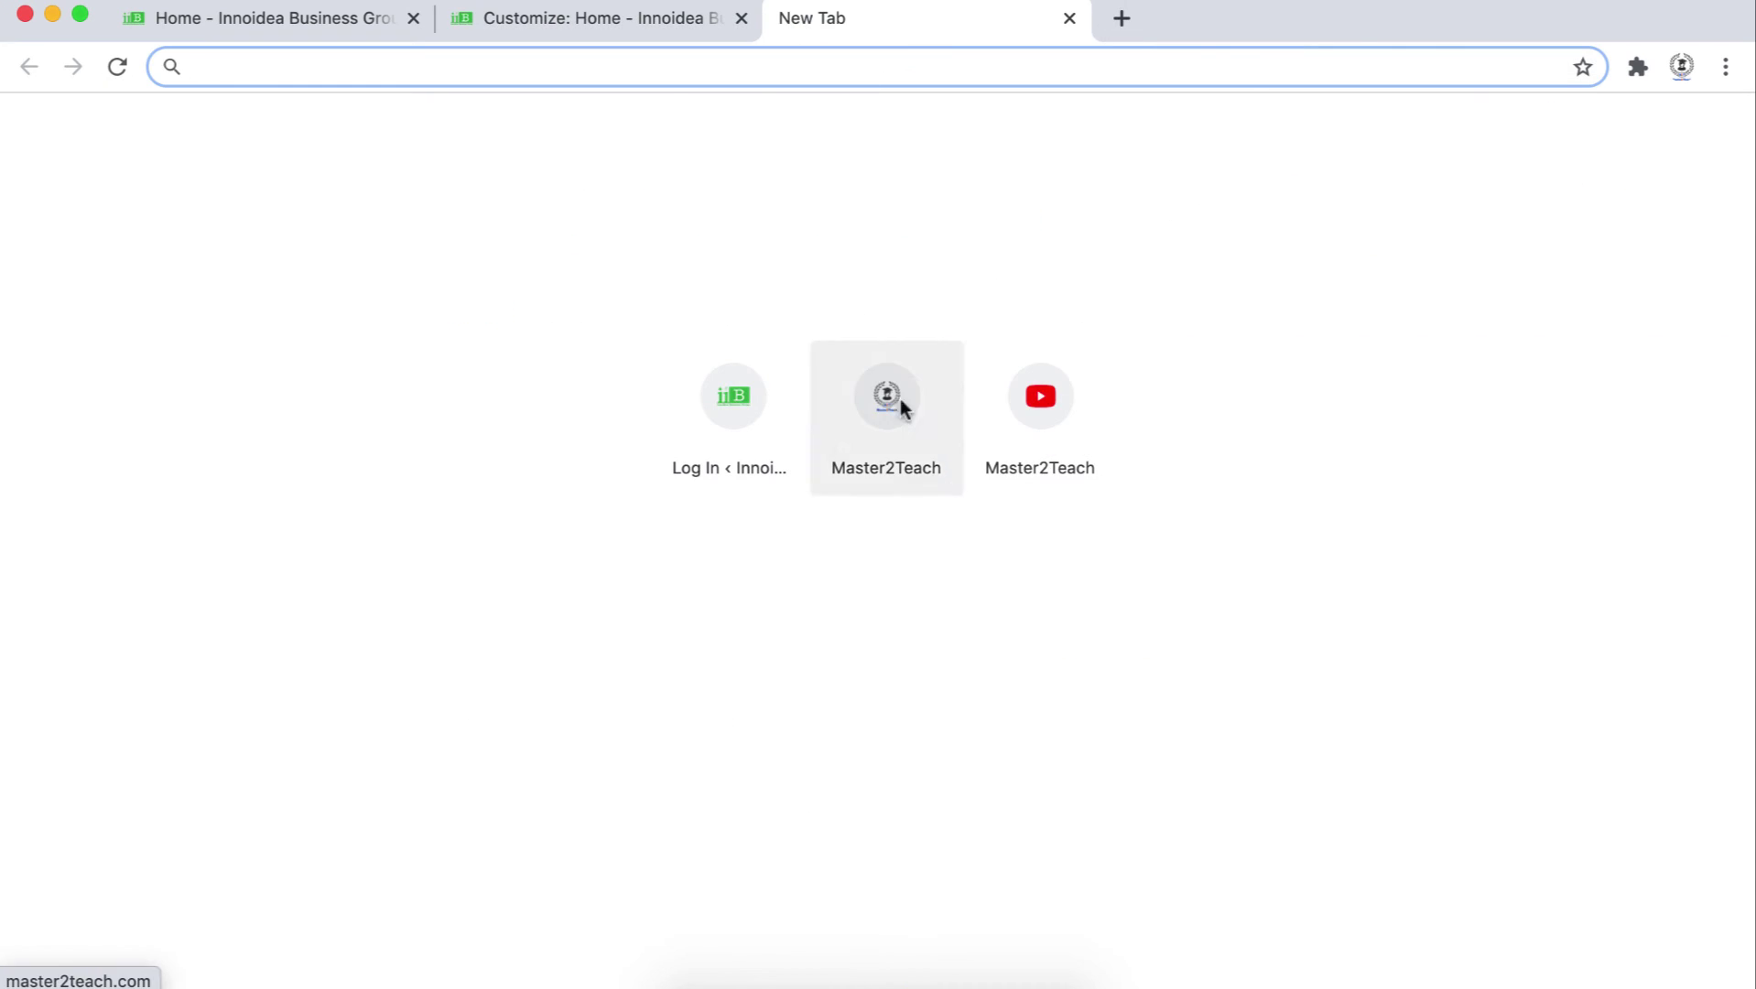
left_click(1056, 414)
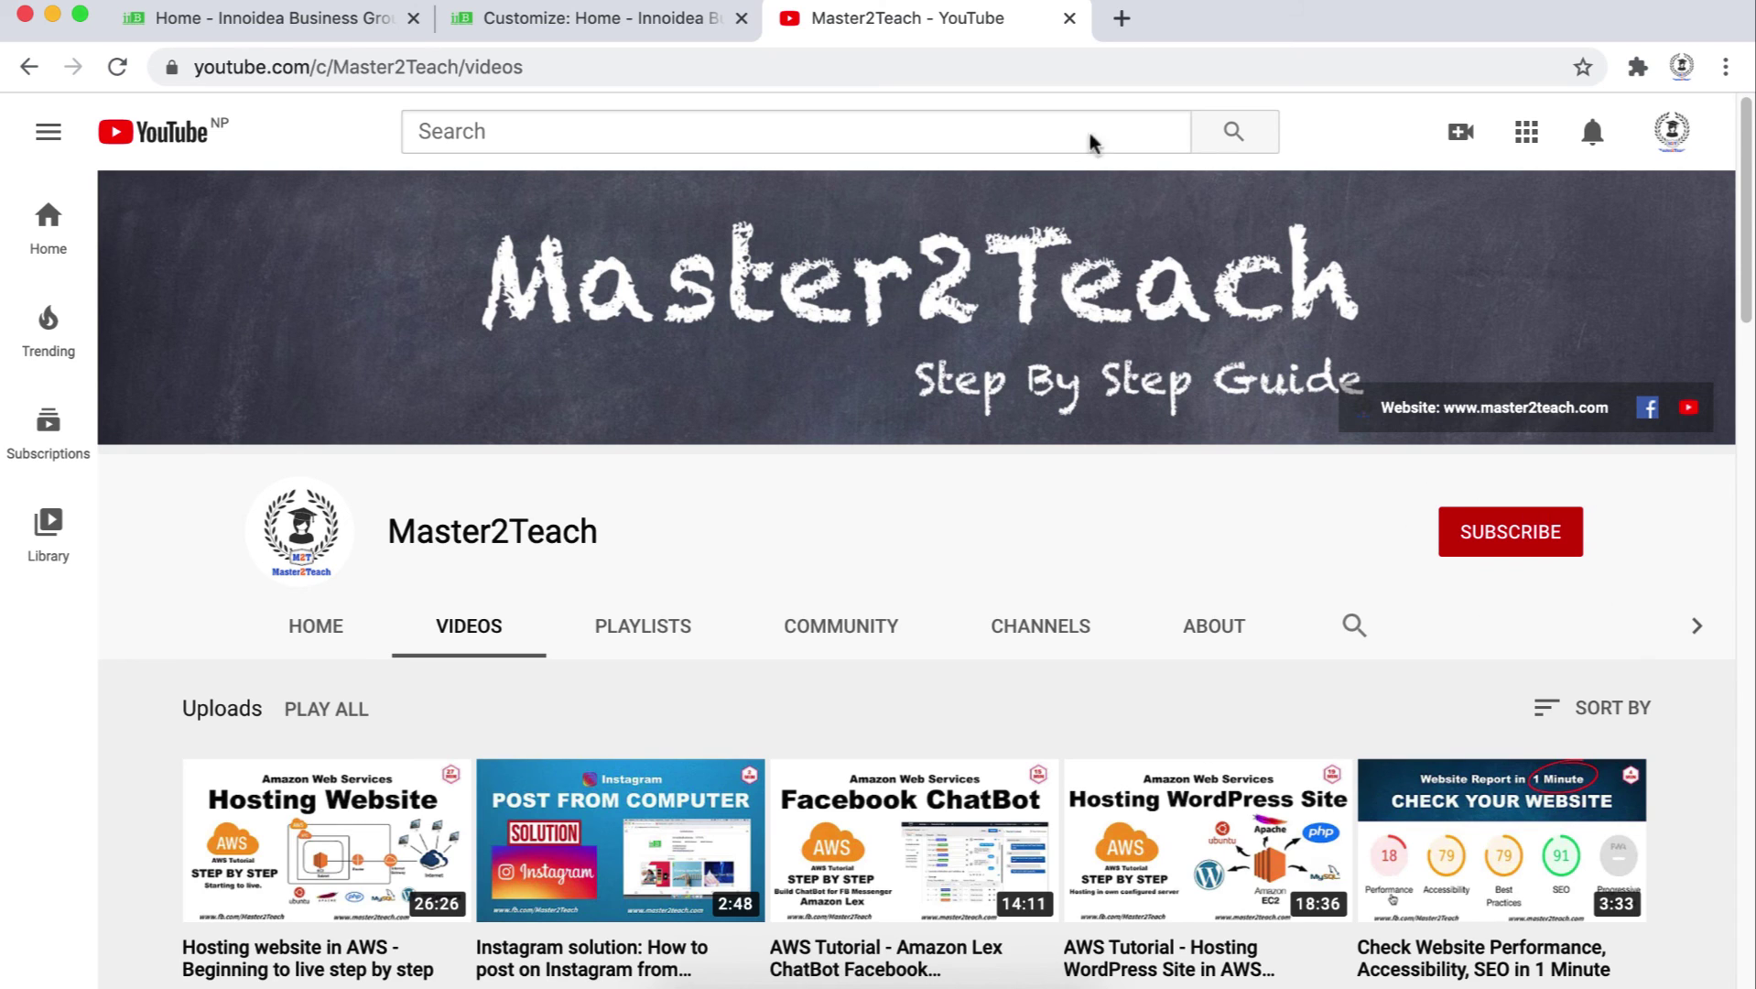
left_click(1121, 18)
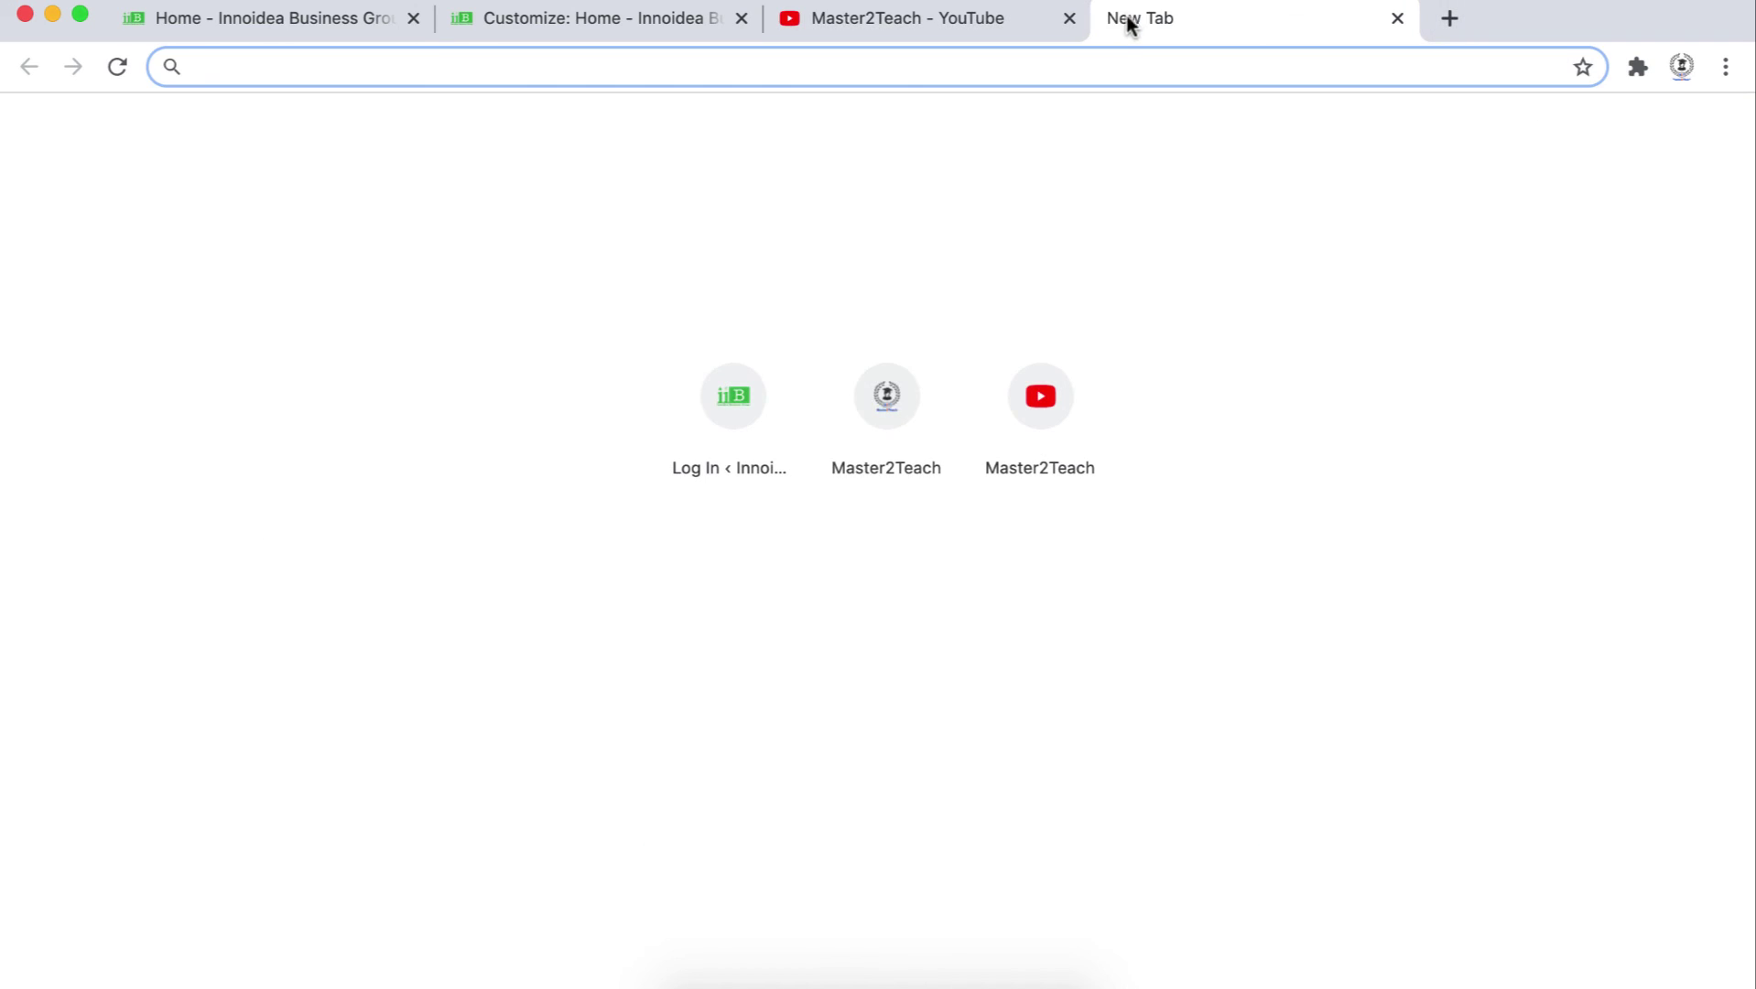
left_click(887, 404)
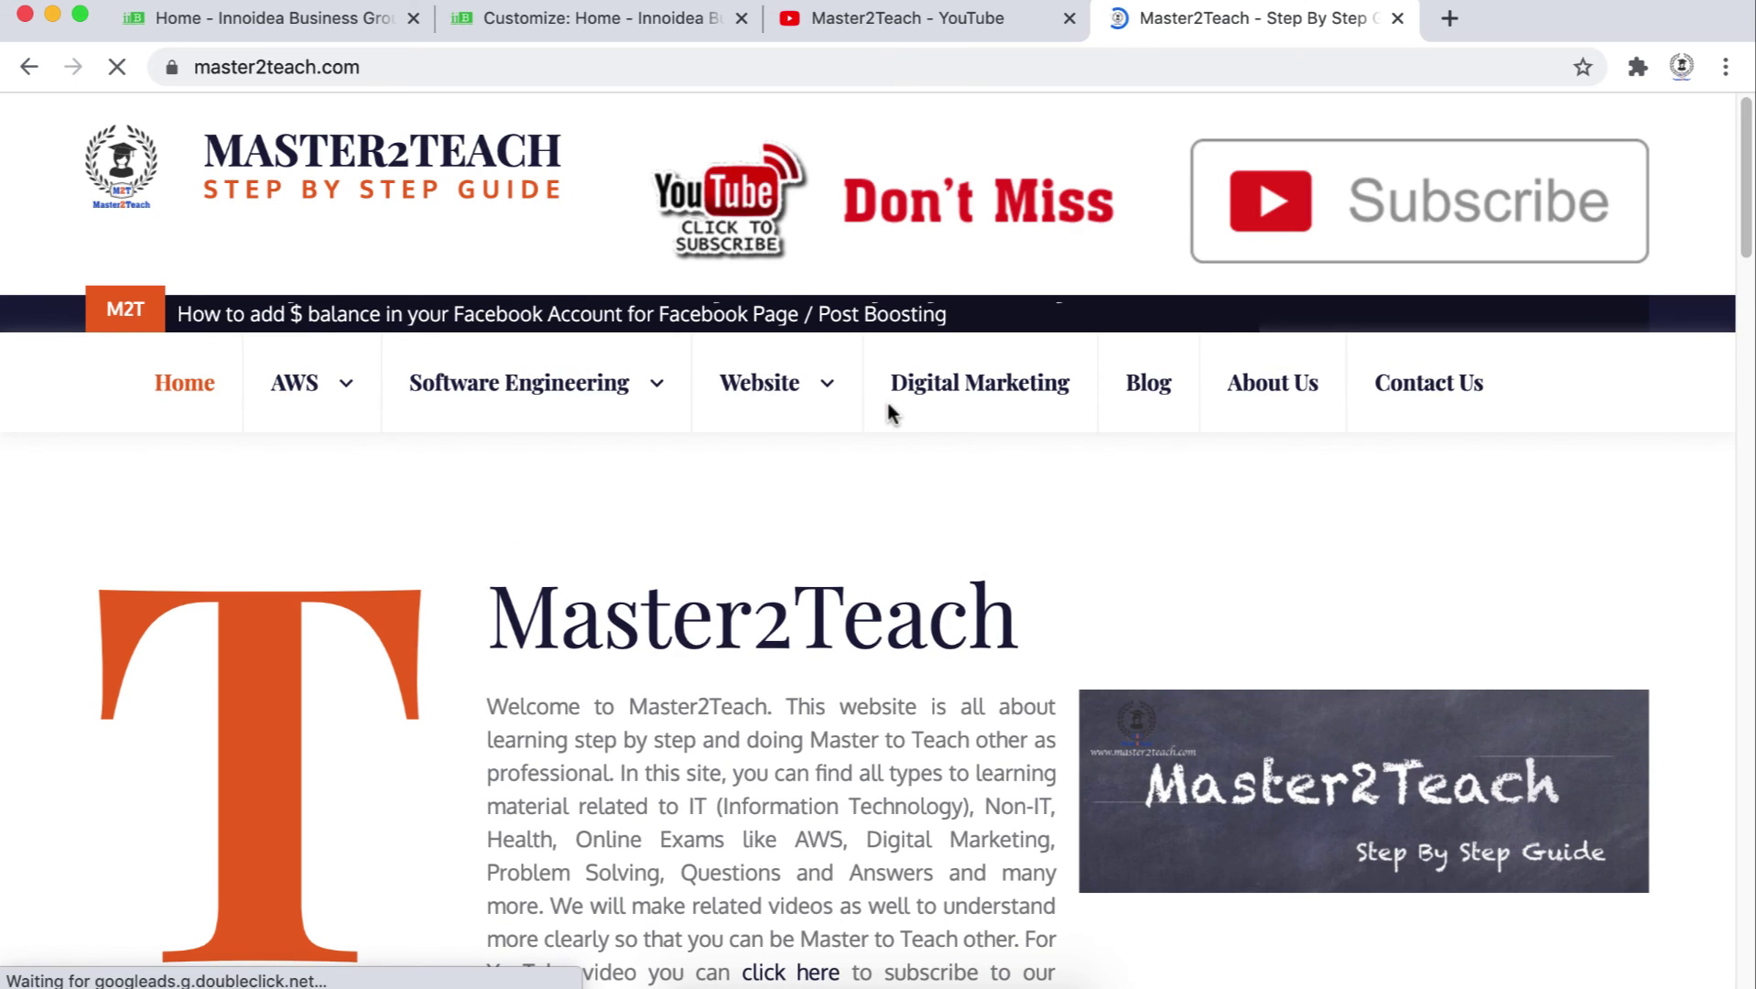